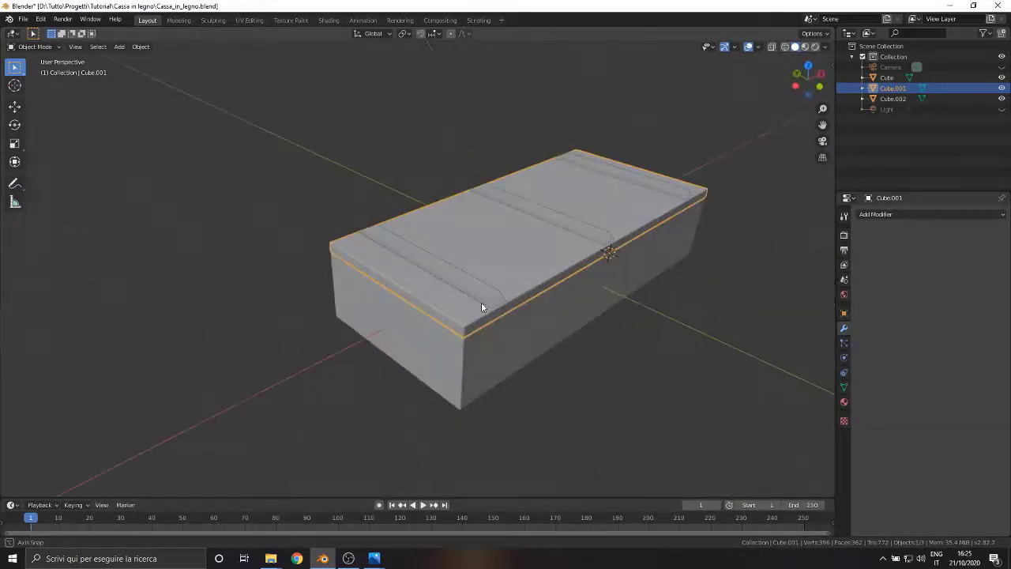
Step: Hide the lid Cube.001 and the strips Cube.002, and open the crate body Cube for mesh editing
key(h)
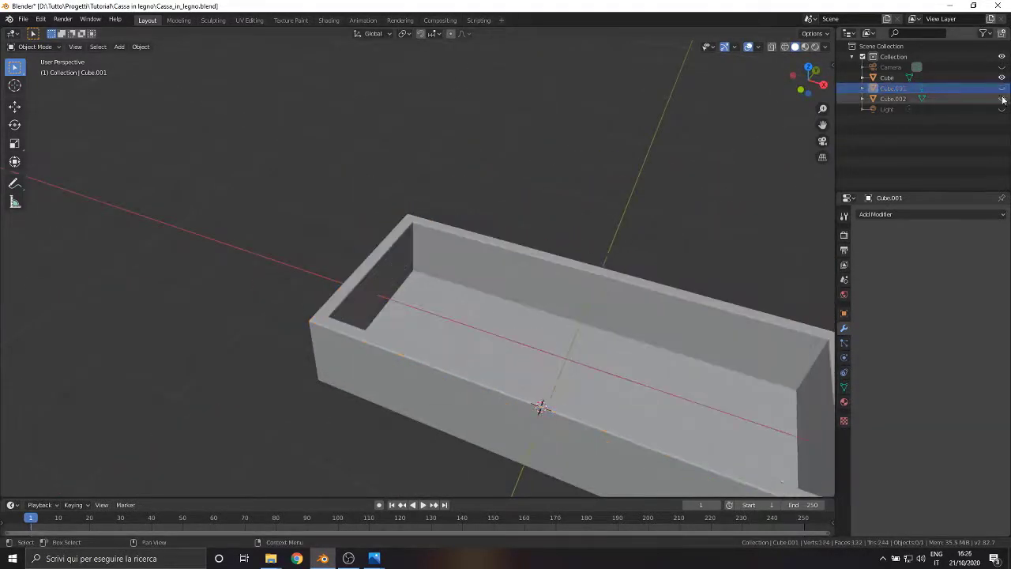
click(510, 292)
key(Tab)
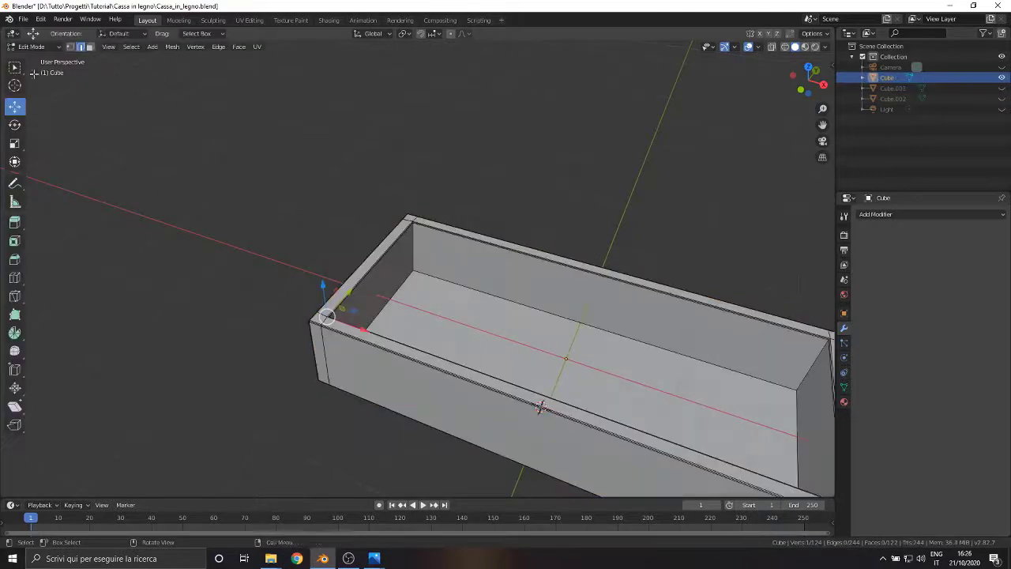
middle_drag(510, 292, 442, 253)
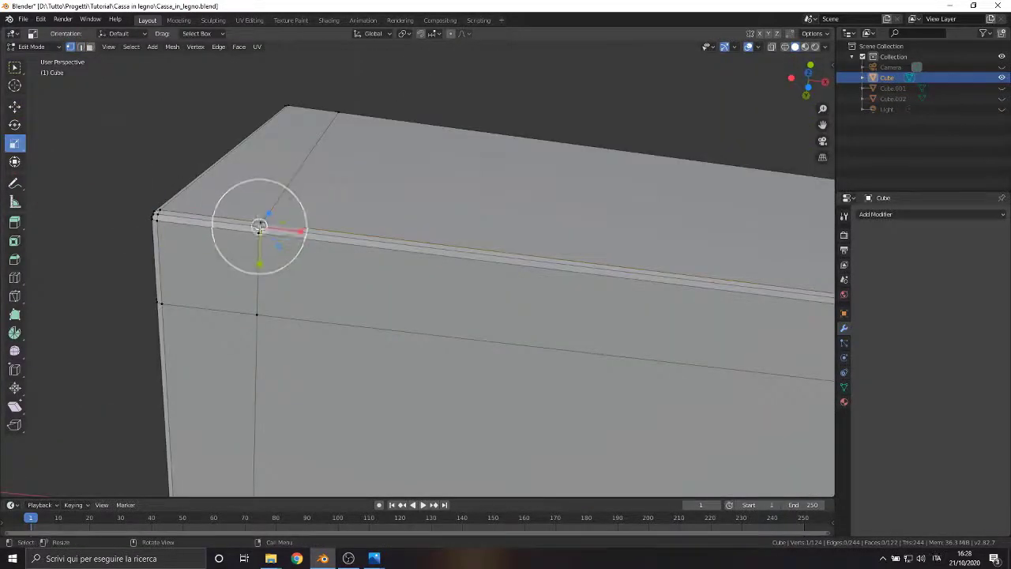
Step: Duplicate the edge loops around the crate body's outer bottom edge in place and separate the copy into its own object
middle_drag(236, 242, 582, 329)
scroll(474, 290, down, 8)
scroll(553, 296, up, 5)
scroll(553, 301, up, 4)
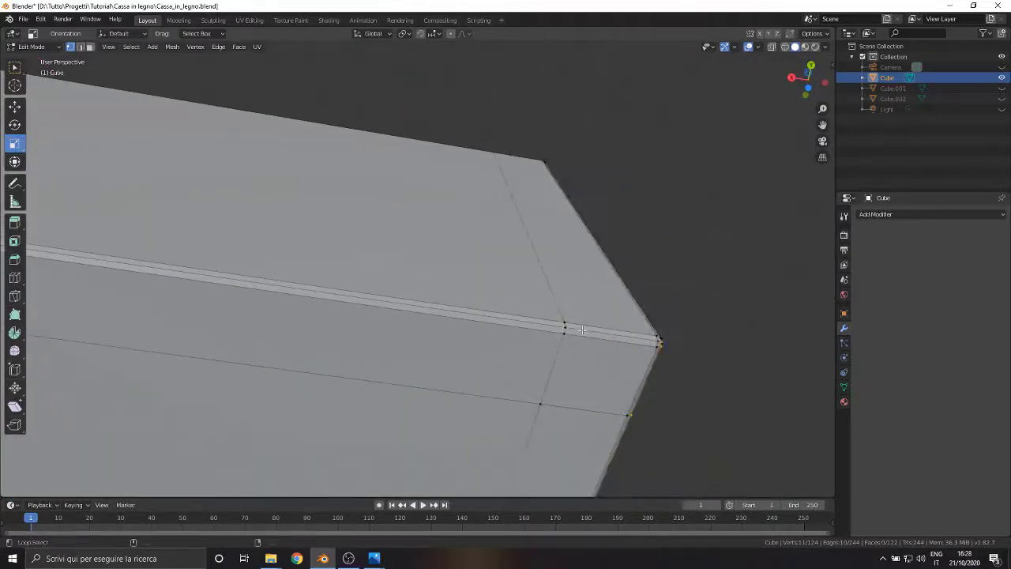
alt+shift+click(582, 330)
scroll(474, 332, down, 7)
middle_drag(298, 339, 514, 361)
scroll(553, 359, up, 3)
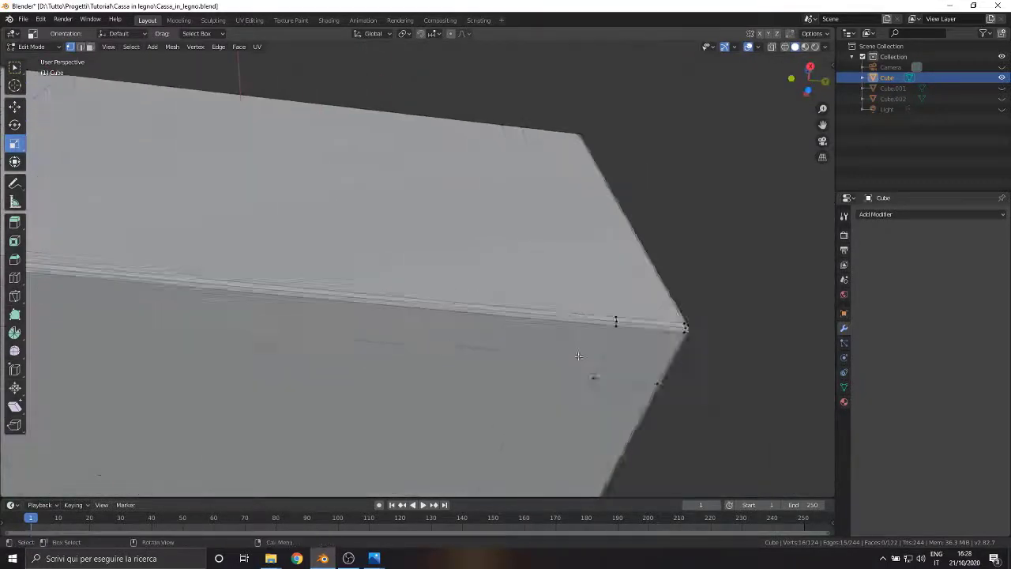
scroll(578, 357, up, 2)
alt+shift+click(635, 345)
scroll(600, 340, down, 10)
middle_drag(513, 316, 311, 377)
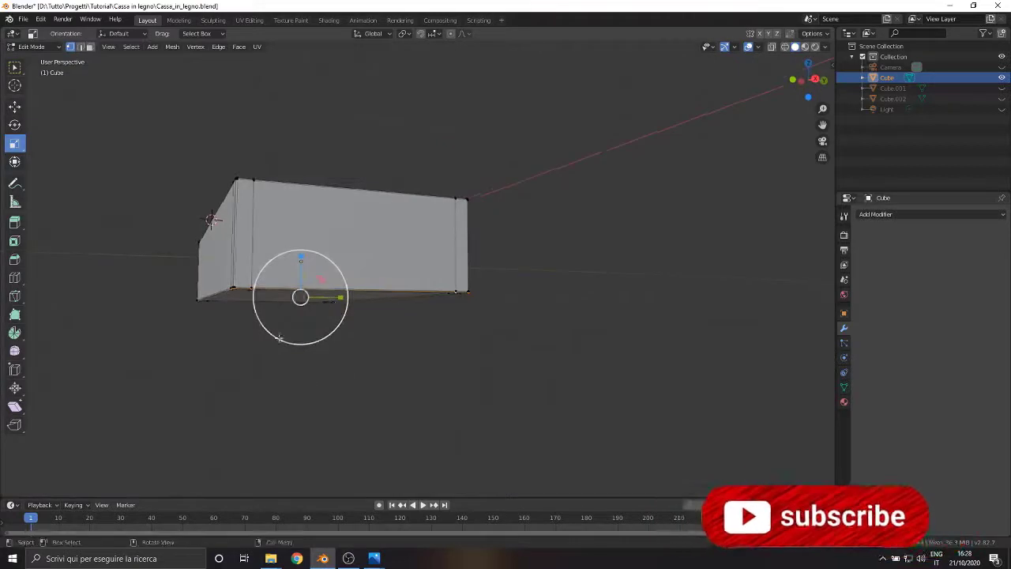
middle_drag(279, 338, 250, 344)
scroll(250, 344, up, 3)
key(g)
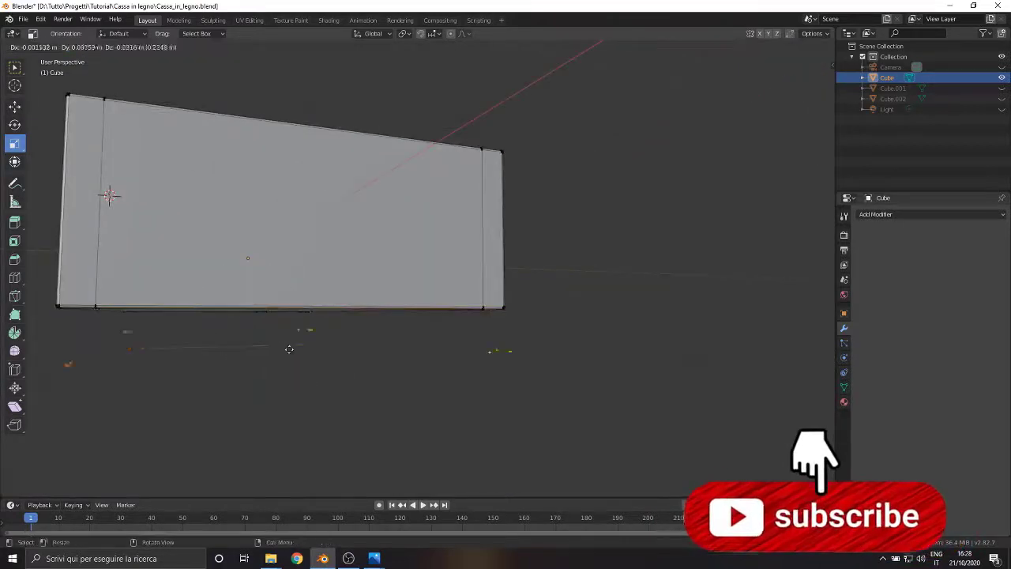
right_click(289, 348)
right_click(185, 316)
mouse_move(163, 308)
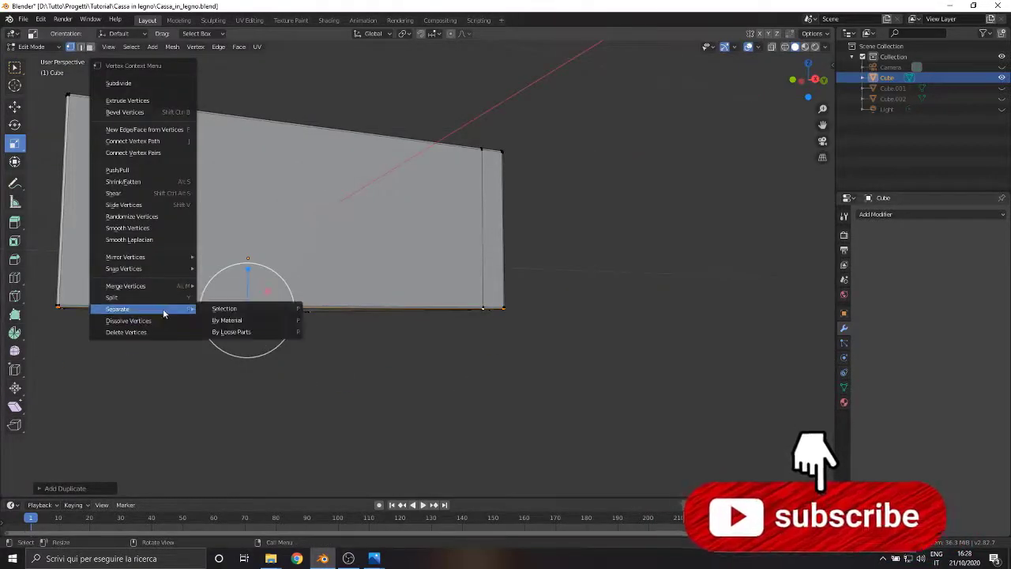
click(224, 308)
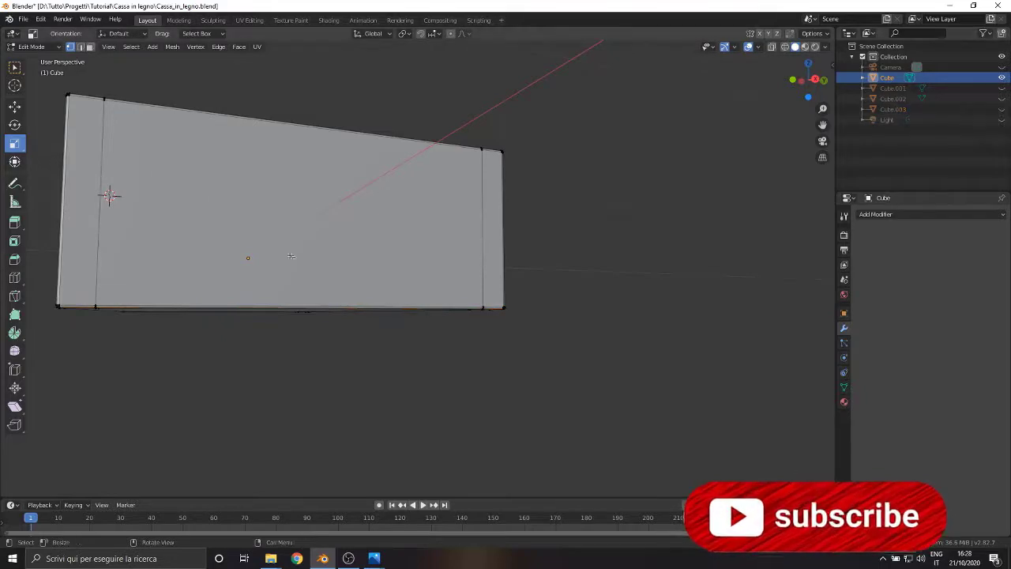
Step: Switch to wireframe shading and delete the crate body's inner floor face together with the underside face beneath it
middle_drag(290, 256, 395, 262)
scroll(226, 202, up, 3)
key(z)
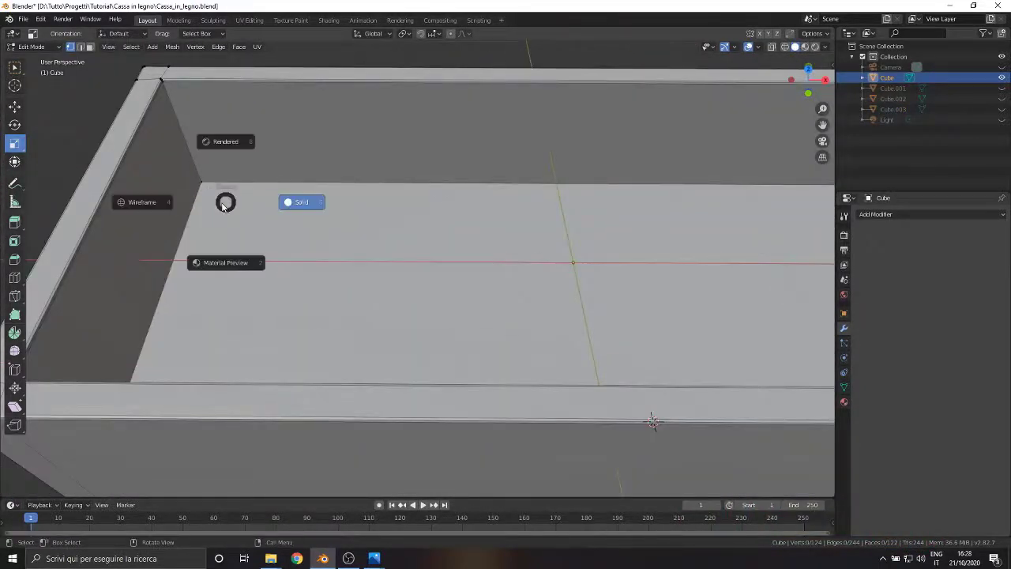
click(152, 205)
scroll(169, 245, down, 2)
mouse_move(169, 244)
middle_down()
mouse_move(178, 184)
mouse_move(212, 196)
mouse_move(188, 244)
mouse_move(260, 213)
mouse_move(327, 203)
mouse_move(343, 228)
mouse_move(308, 267)
mouse_move(172, 244)
mouse_move(294, 226)
mouse_move(282, 203)
mouse_move(254, 221)
middle_up()
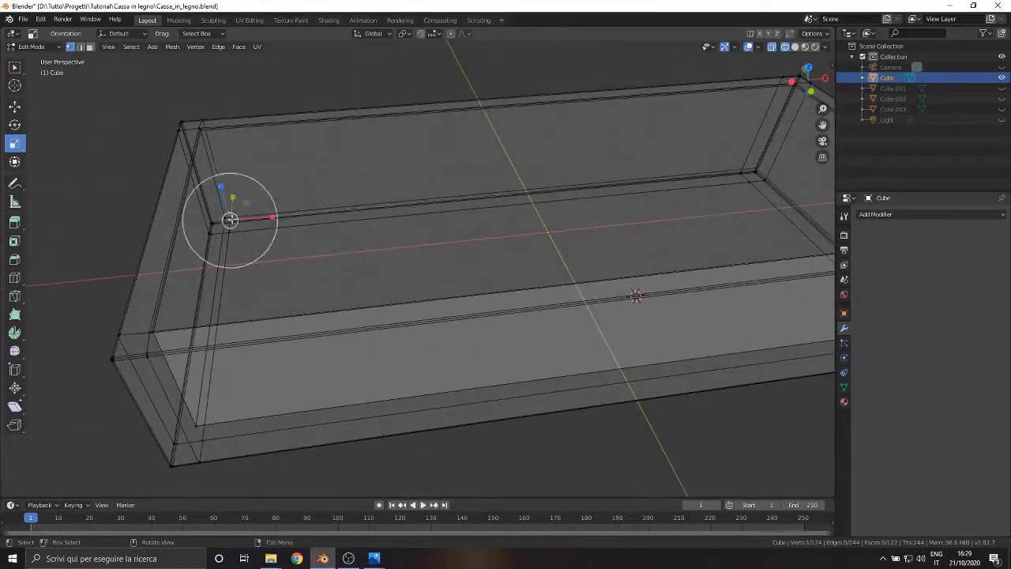
click(541, 261)
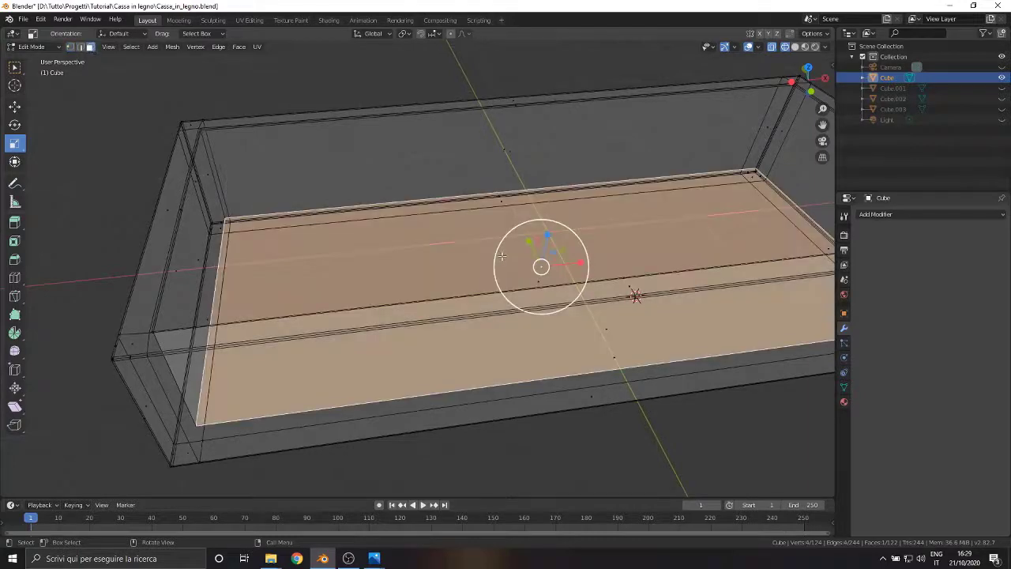
middle_drag(500, 255, 309, 218)
shift+click(309, 218)
key(x)
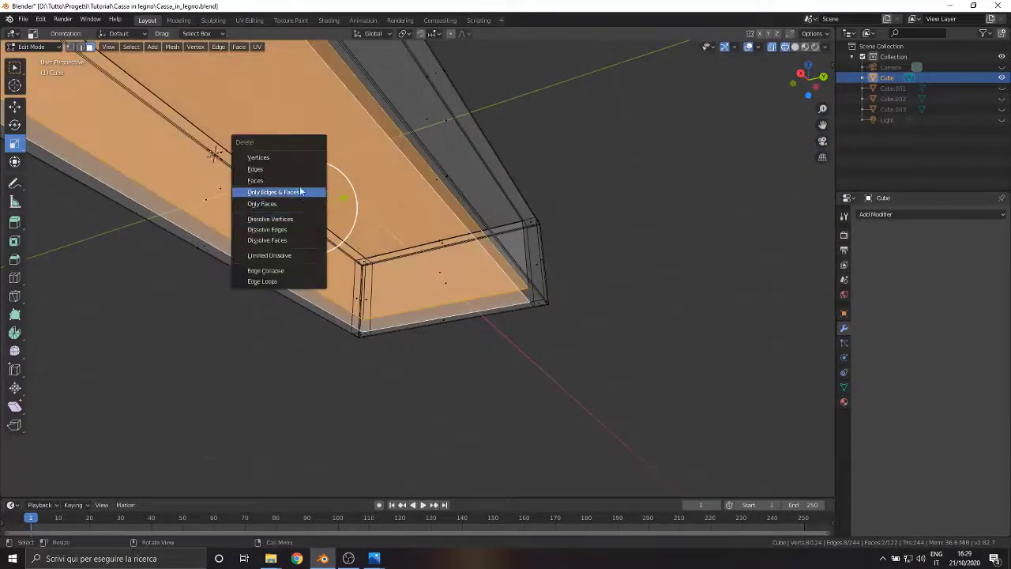
click(299, 181)
middle_drag(298, 182, 282, 304)
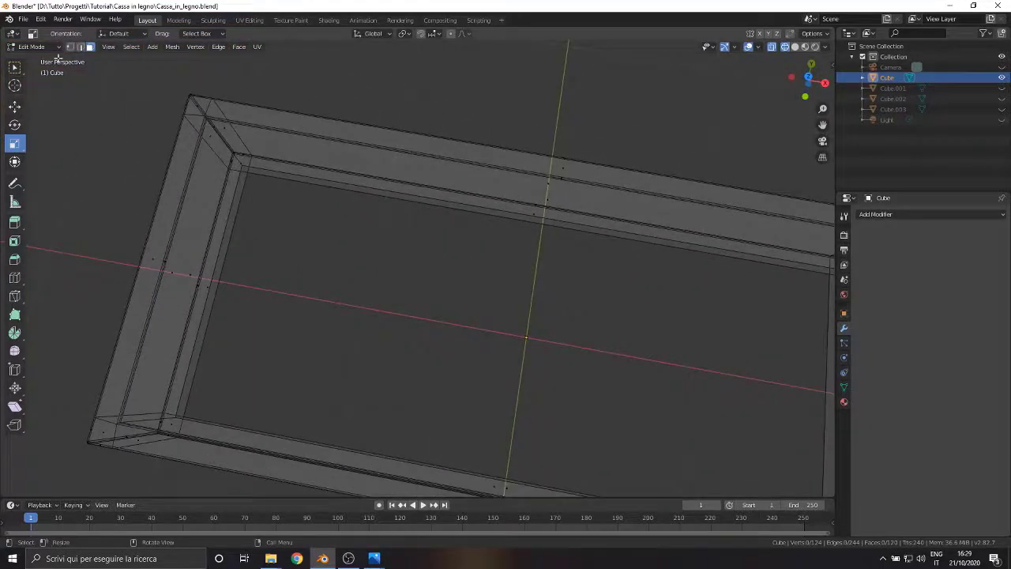
Step: Back in solid shading, bridge the gap under one short end wall with a face between its four bottom corner vertices
click(295, 236)
mouse_move(294, 235)
middle_down()
mouse_move(268, 199)
mouse_move(190, 158)
mouse_move(149, 174)
mouse_move(82, 61)
middle_up()
click(72, 49)
scroll(348, 95, up, 2)
shift+middle_drag(372, 72, 396, 191)
scroll(395, 191, up, 4)
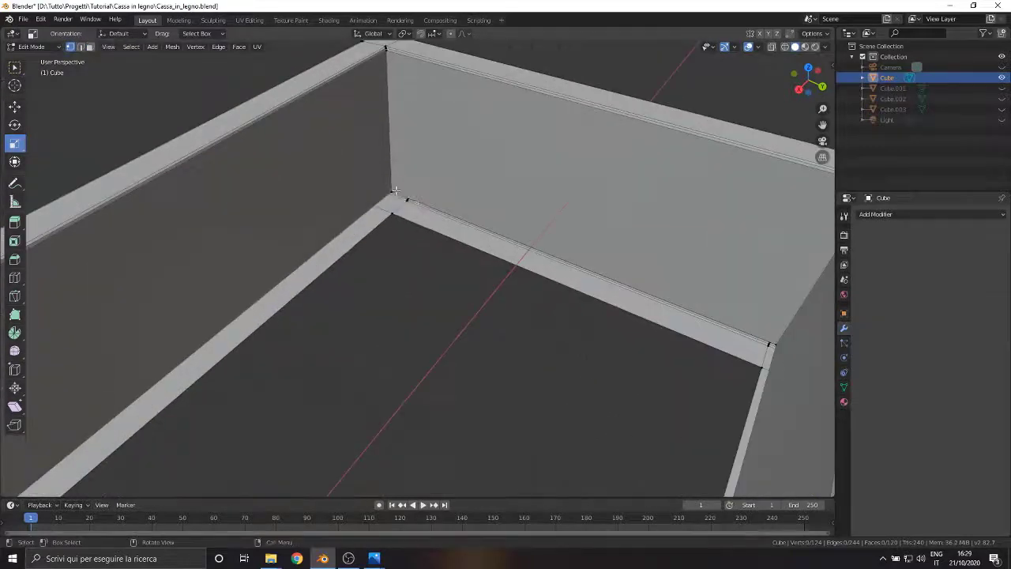
shift+click(391, 217)
shift+click(765, 348)
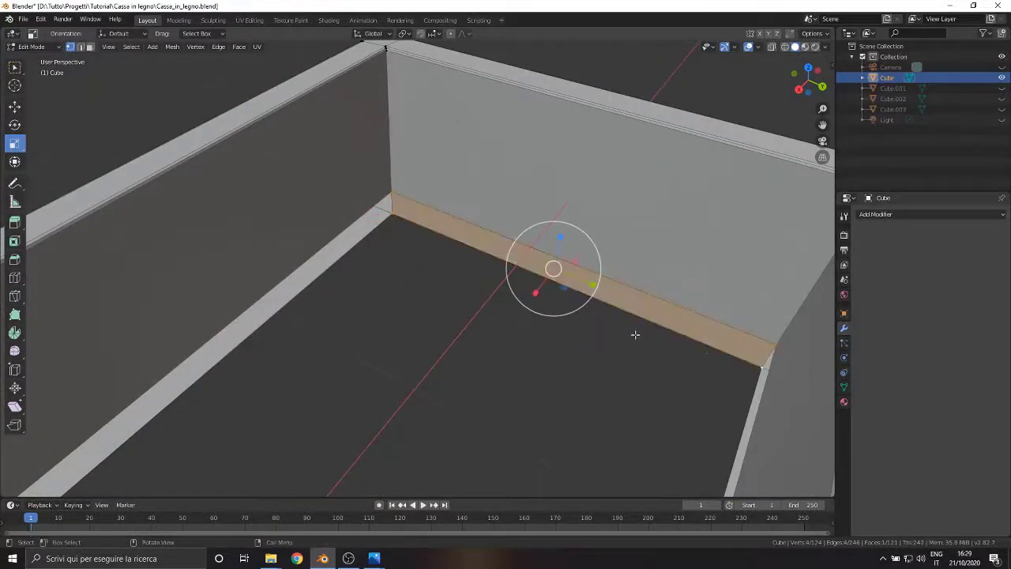
Step: Fill the gap under the adjoining long wall with a face between its bottom corner vertices
middle_drag(637, 334, 569, 267)
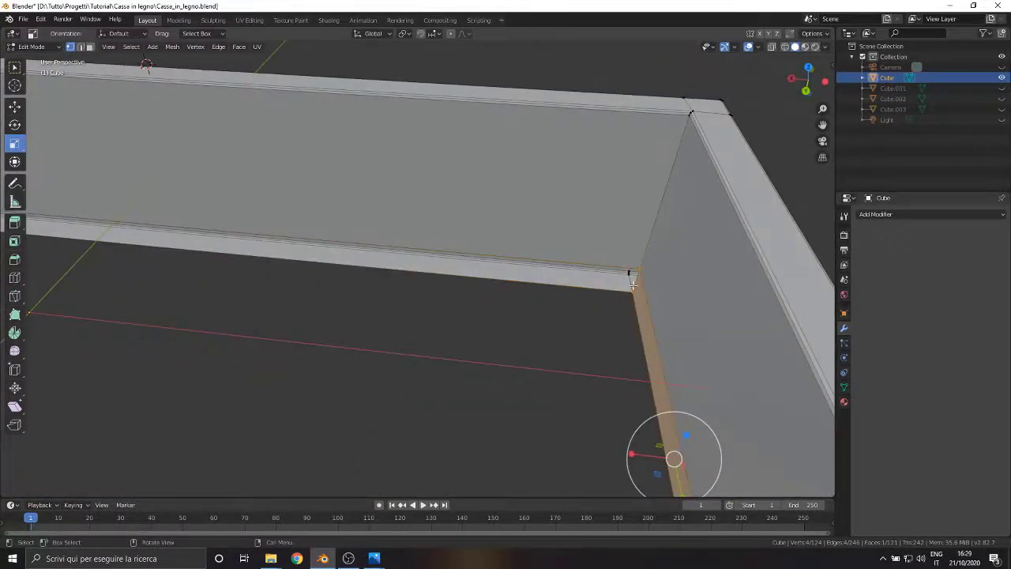
scroll(633, 286, down, 3)
scroll(629, 269, up, 4)
shift+click(659, 297)
scroll(474, 285, down, 2)
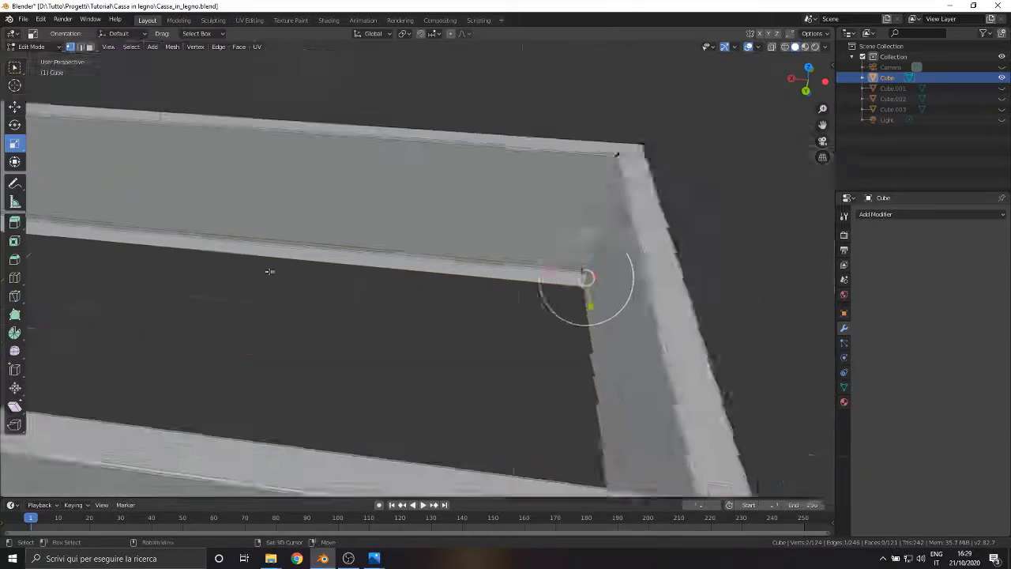
shift+middle_drag(268, 271, 616, 286)
middle_drag(189, 240, 510, 181)
key(f)
Step: Fill the gaps under the remaining walls with faces to close the inner rim of the floor opening
middle_drag(506, 273, 389, 287)
click(696, 269)
shift+click(692, 281)
shift+middle_drag(693, 276, 298, 245)
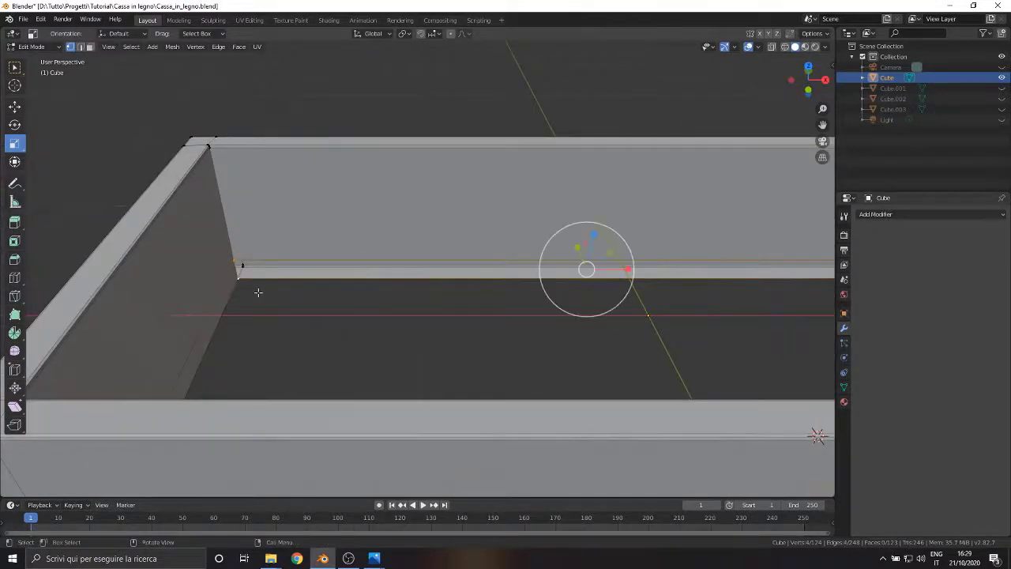
key(f)
middle_drag(466, 279, 331, 279)
scroll(339, 249, down, 3)
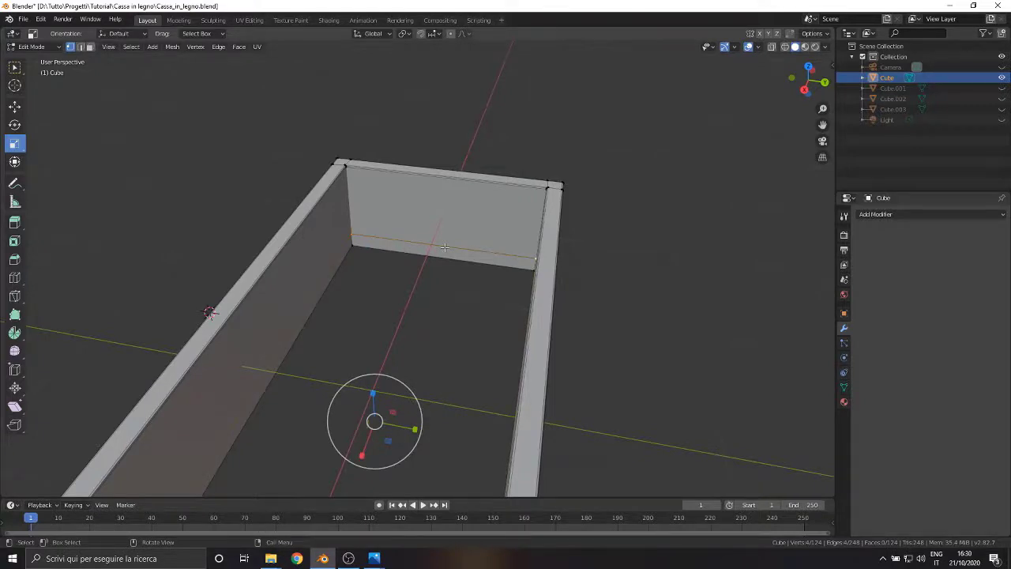
Step: Try an Edge Collapse on the leftover edge loop around the inside of the walls, and undo it
key(x)
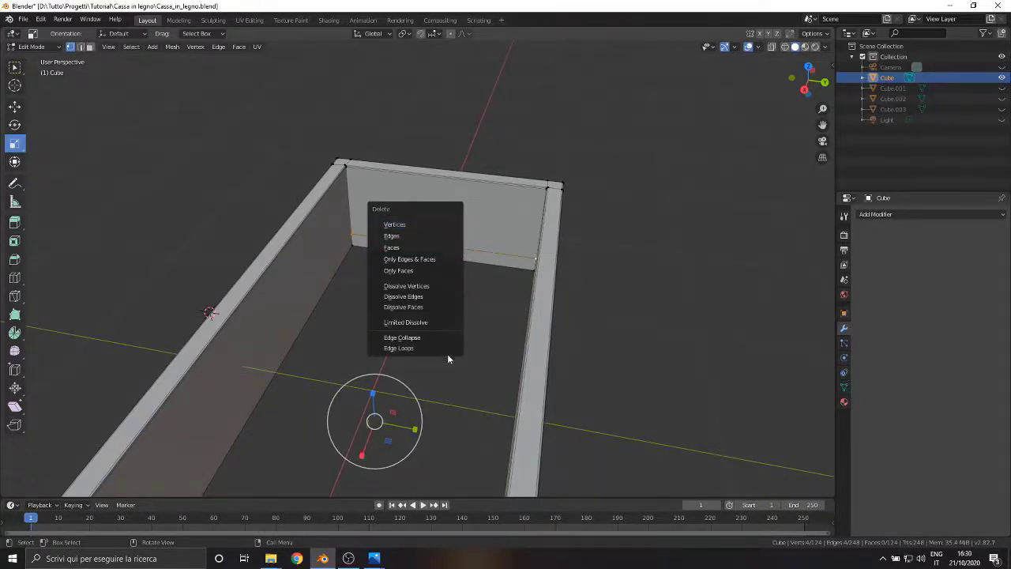
click(404, 337)
key(ctrl+z)
Step: Remove the leftover inner edge loop above the floor opening so each strip merges with its wall, and clear the selection
middle_drag(418, 305, 388, 231)
key(x)
click(331, 301)
key(alt+a)
Step: Select the four inner bottom edges around the floor opening in edge mode and bevel them slightly
click(81, 49)
click(395, 237)
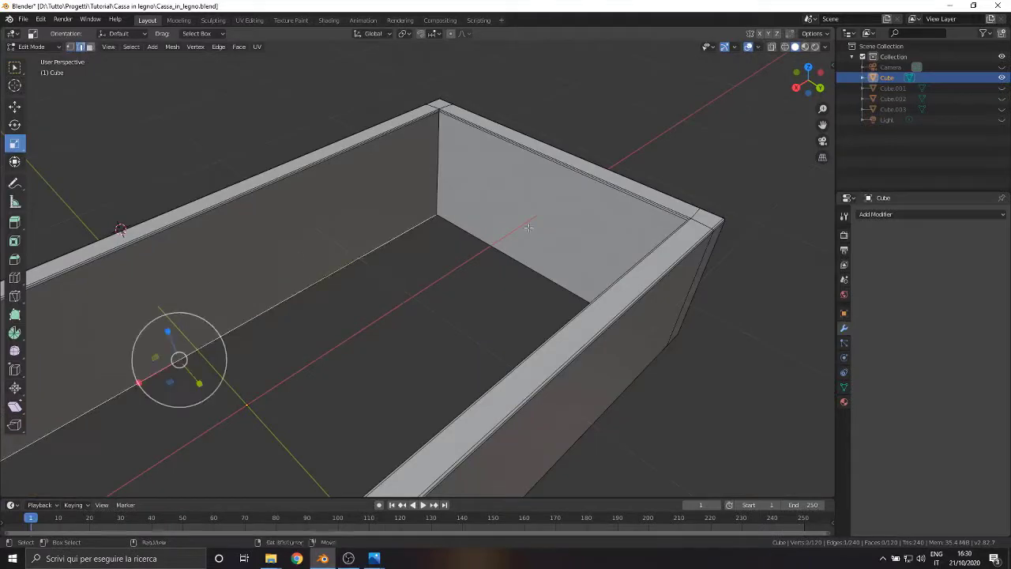
shift+click(498, 249)
middle_drag(498, 250, 575, 223)
shift+click(524, 310)
middle_drag(444, 234, 295, 297)
shift+click(359, 161)
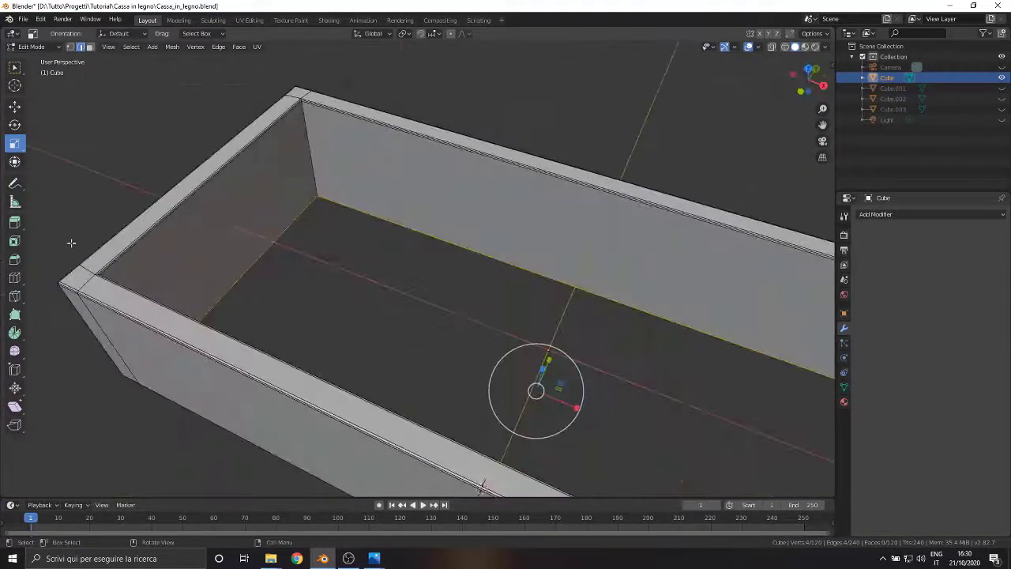
click(14, 260)
middle_drag(526, 416, 473, 366)
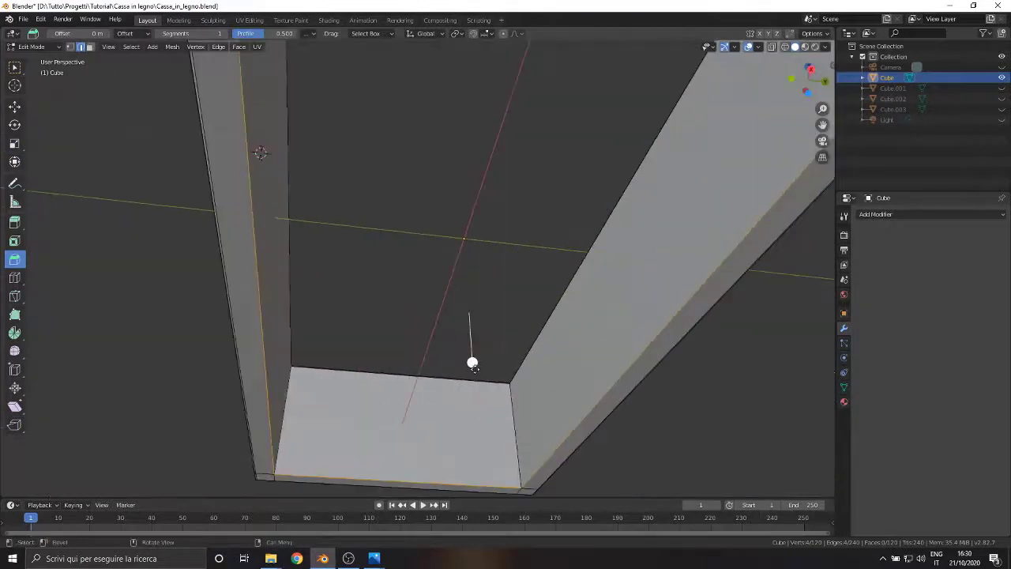
drag(473, 364, 471, 367)
scroll(471, 365, down, 4)
middle_drag(472, 365, 497, 474)
Step: Return to Object Mode, hide the crate body, show the separated outline Cube.003 and open it for editing
click(40, 47)
click(38, 59)
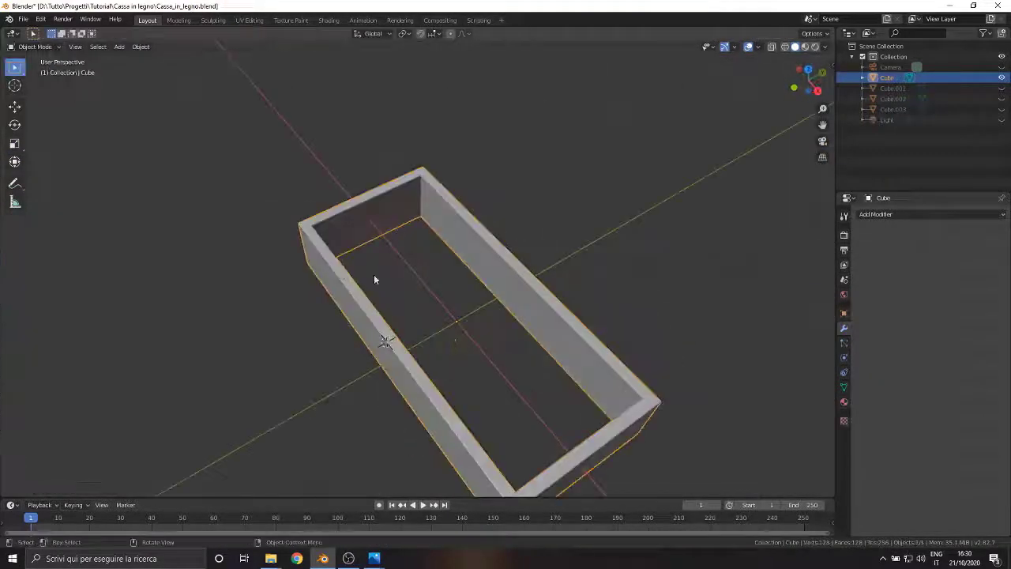
middle_drag(375, 280, 400, 194)
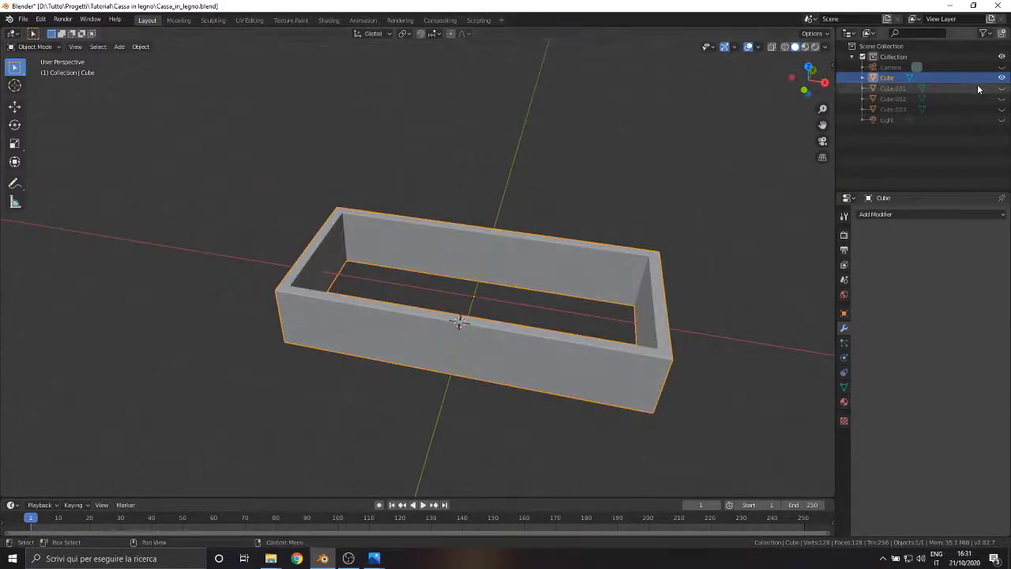
click(1002, 77)
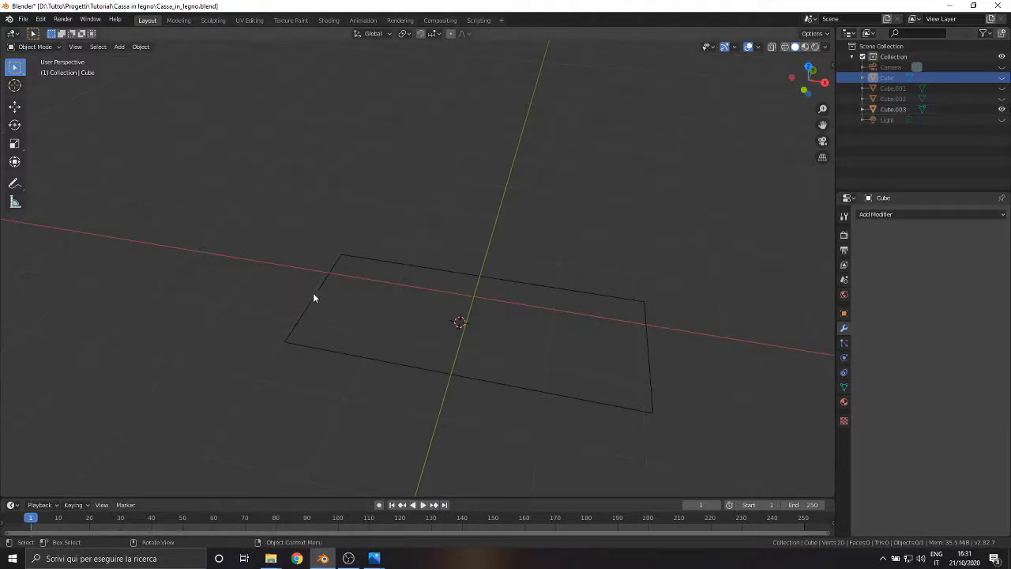
click(315, 298)
click(32, 71)
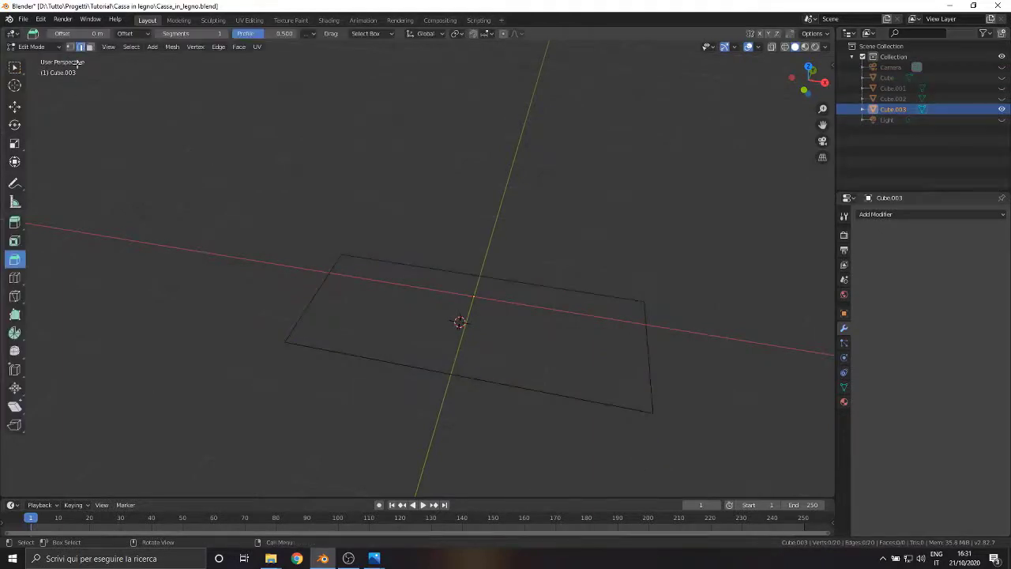
Step: Dissolve the end vertices of the outline's four long edges, leaving the corner vertices, and fill the outline with a face
scroll(324, 261, up, 3)
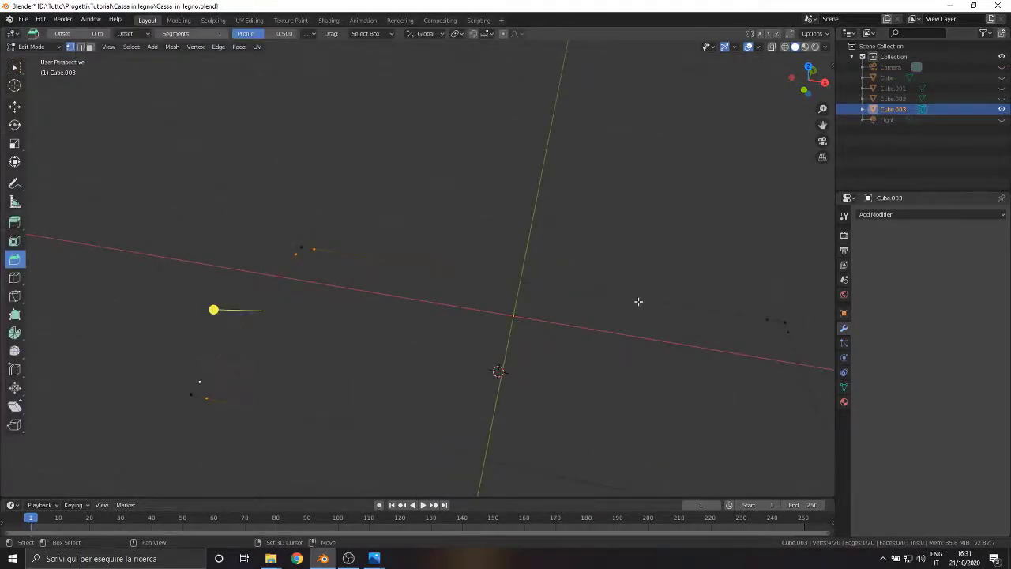
middle_drag(638, 301, 604, 355)
click(14, 106)
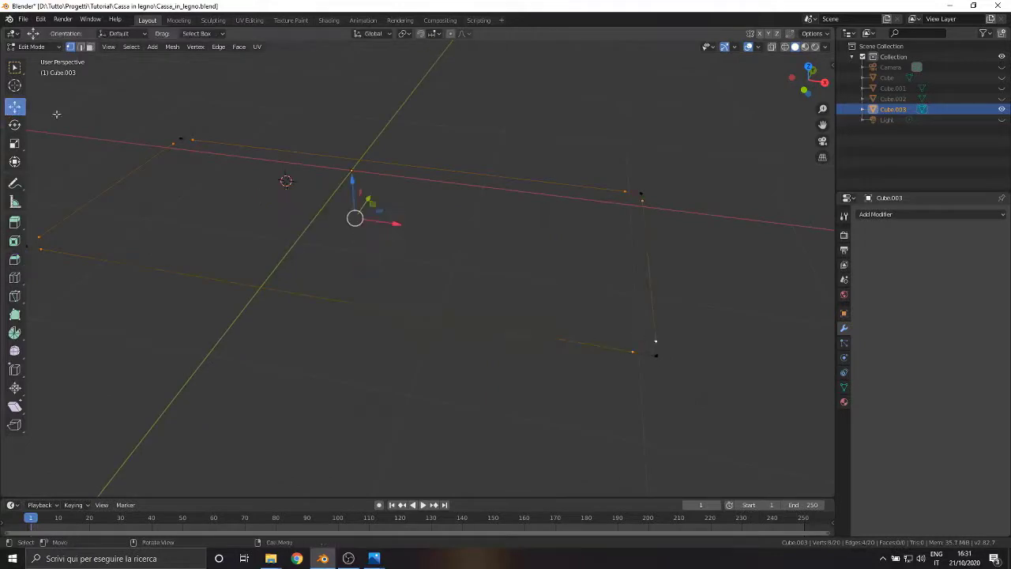
key(x)
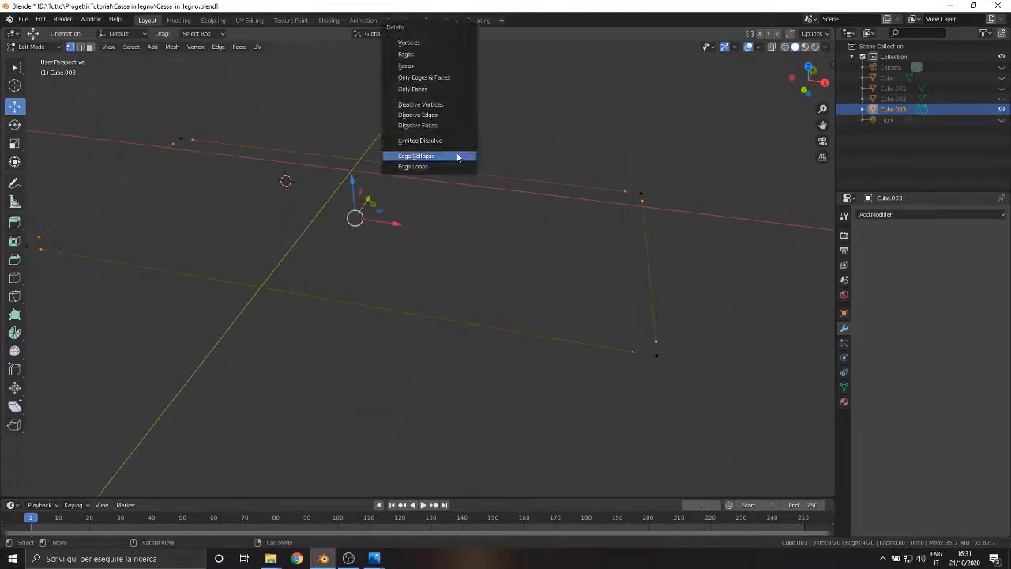
click(443, 105)
scroll(457, 186, down, 2)
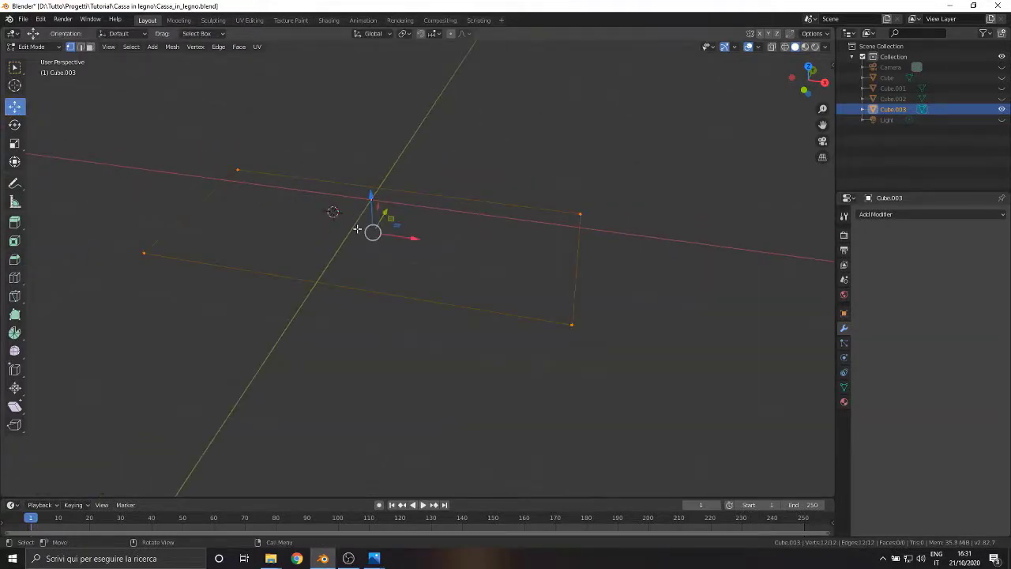
key(f)
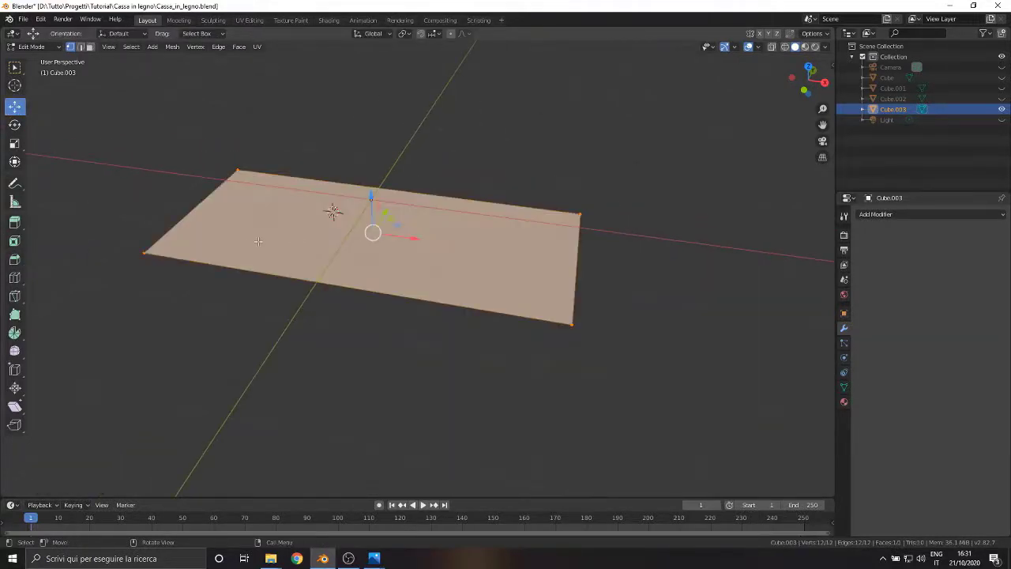
Step: Move the new base face straight down along the Z axis and view it from the back in orthographic projection
middle_drag(258, 241, 441, 207)
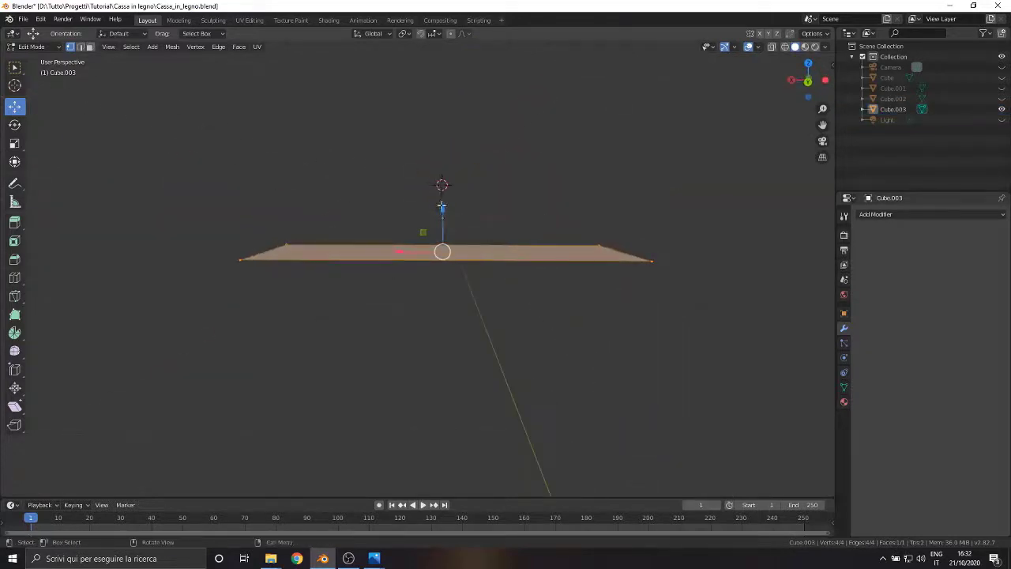
drag(441, 207, 442, 245)
click(808, 80)
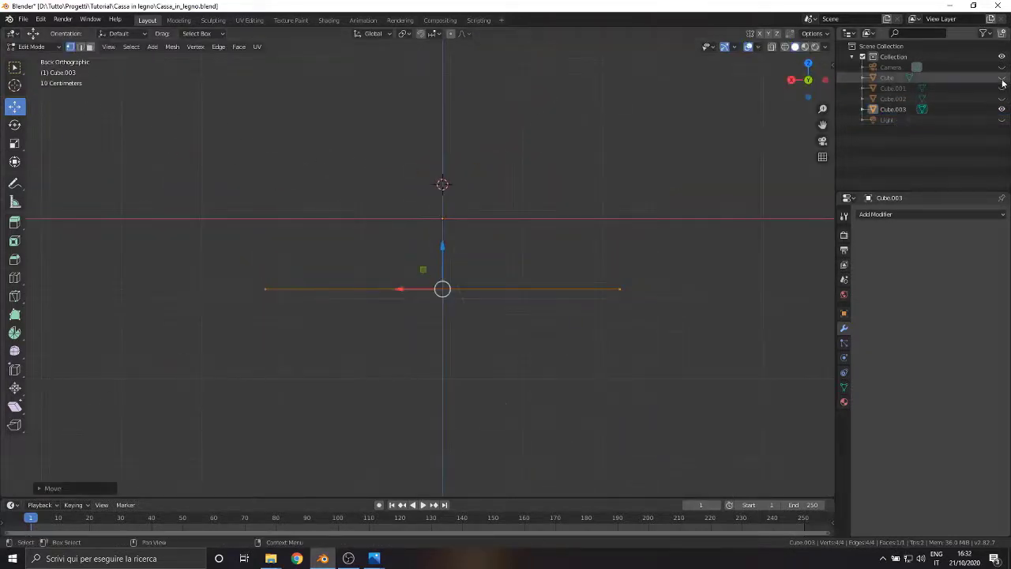
Step: Show the crate body again and extrude the base face upward into a thin slab just below the crate's underside
click(1002, 80)
scroll(422, 280, up, 5)
drag(478, 277, 476, 209)
scroll(540, 237, up, 3)
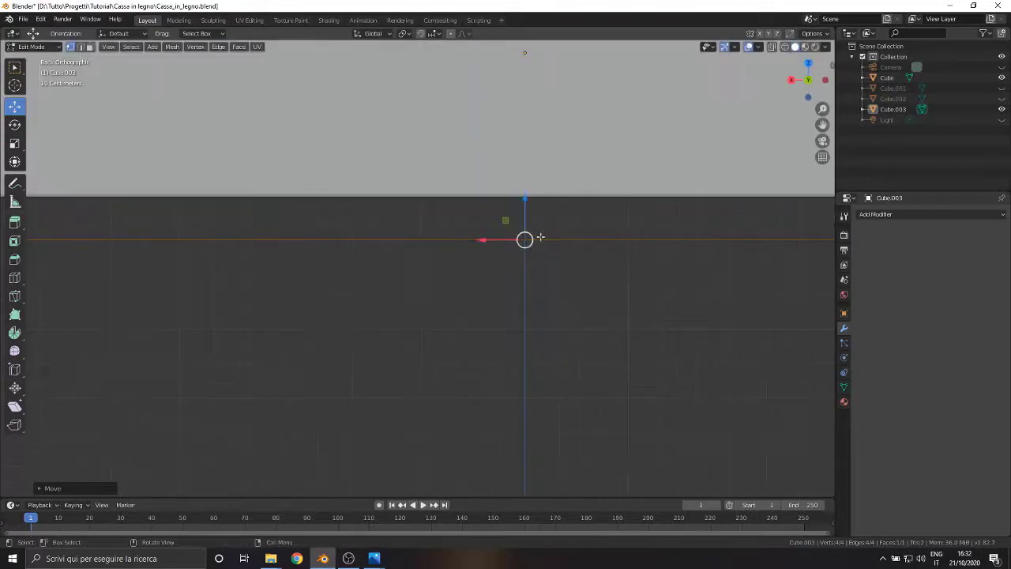
key(e)
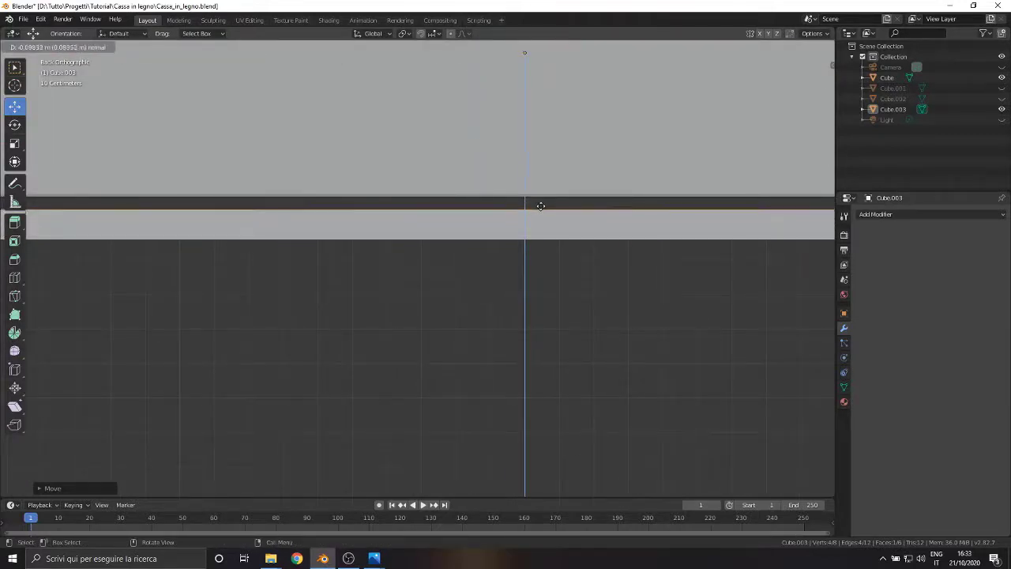
click(540, 208)
middle_drag(526, 210, 308, 354)
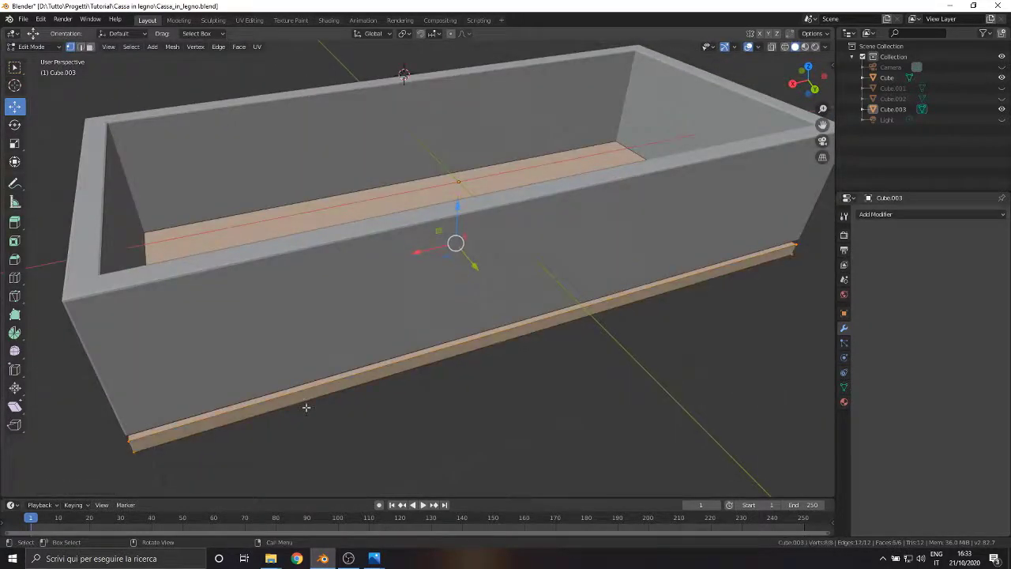
Step: Scale the base slab up uniformly to about 1.015, then reduce it to about 0.995 along X in top view
key(s)
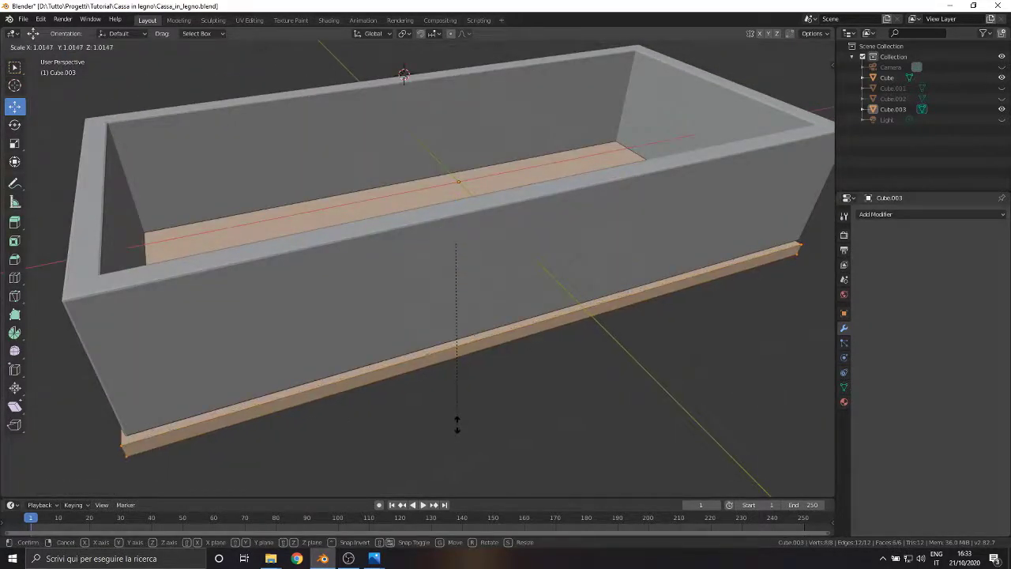
click(457, 423)
key(KP_7)
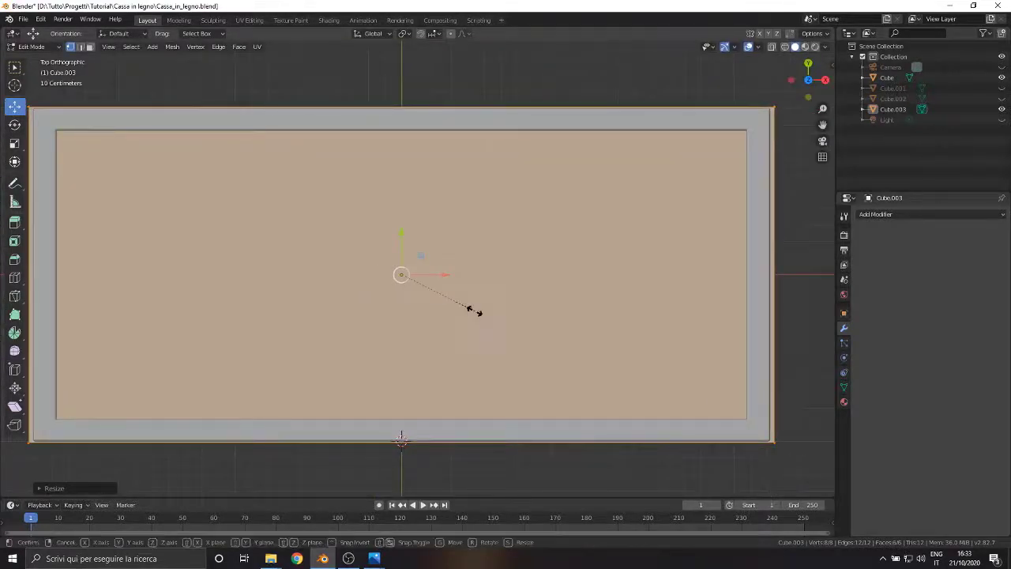
key(s)
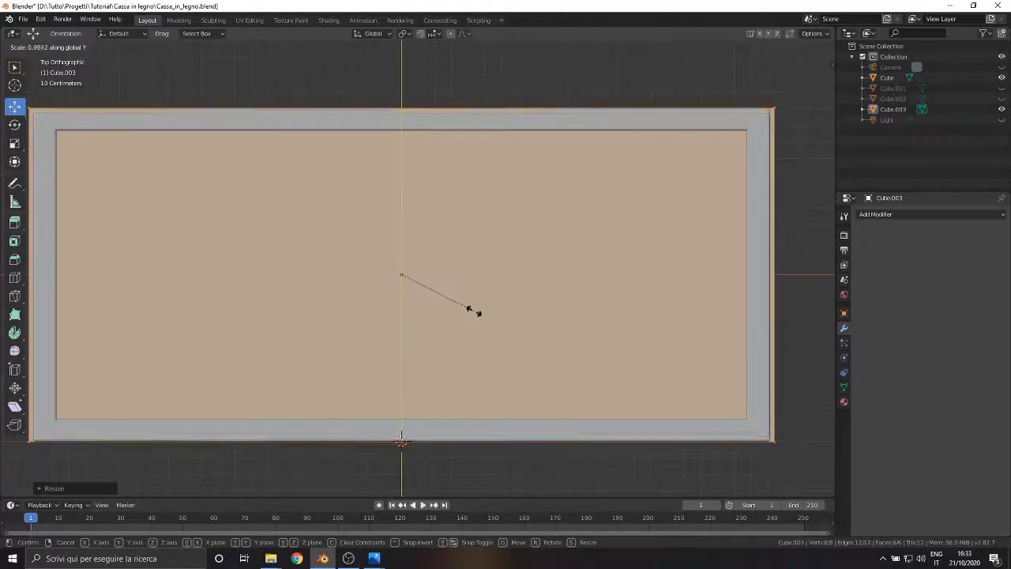
key(x)
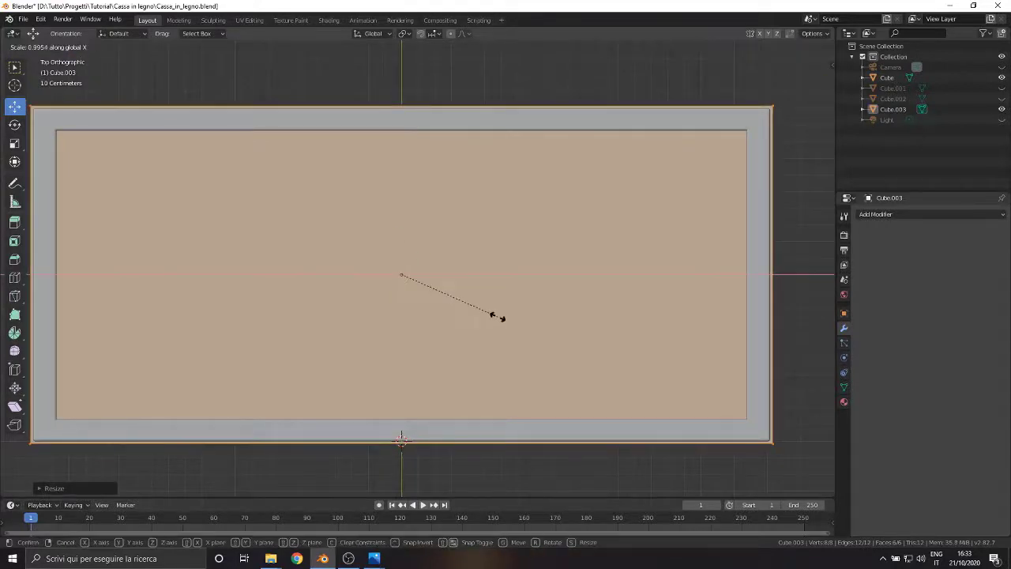
click(497, 316)
Step: Bevel all edges of the base slab slightly
middle_drag(575, 293, 260, 400)
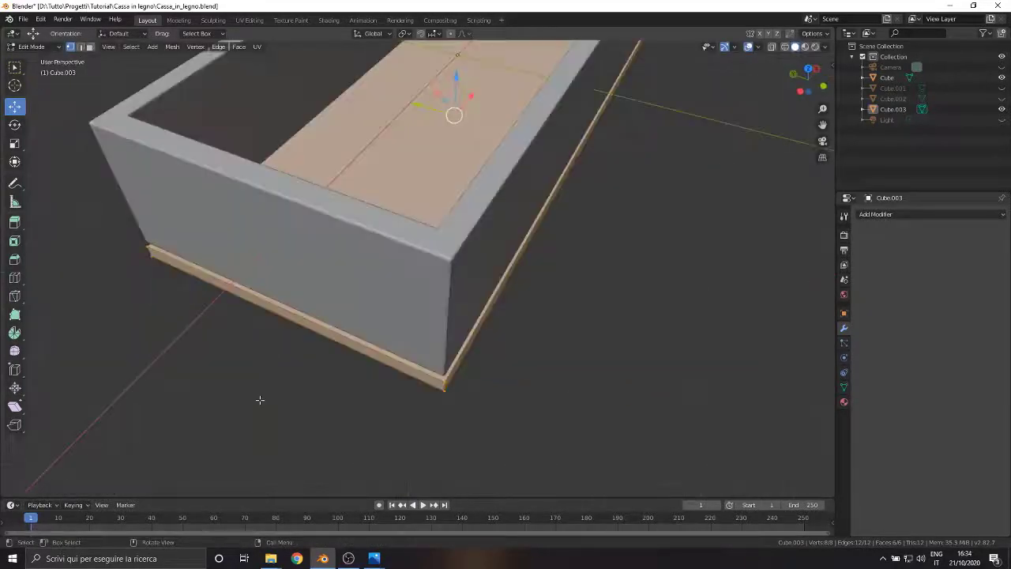
click(18, 261)
drag(458, 61, 456, 57)
middle_drag(388, 321, 461, 281)
scroll(461, 281, up, 4)
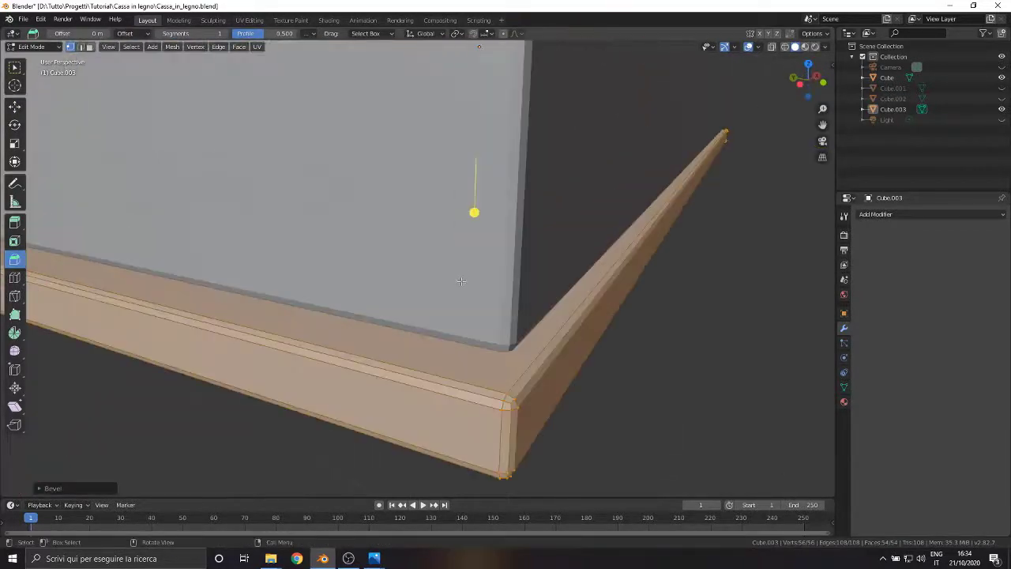
Step: Move the base slab up along Z in right orthographic view to bring it close to the crate's underside
click(15, 107)
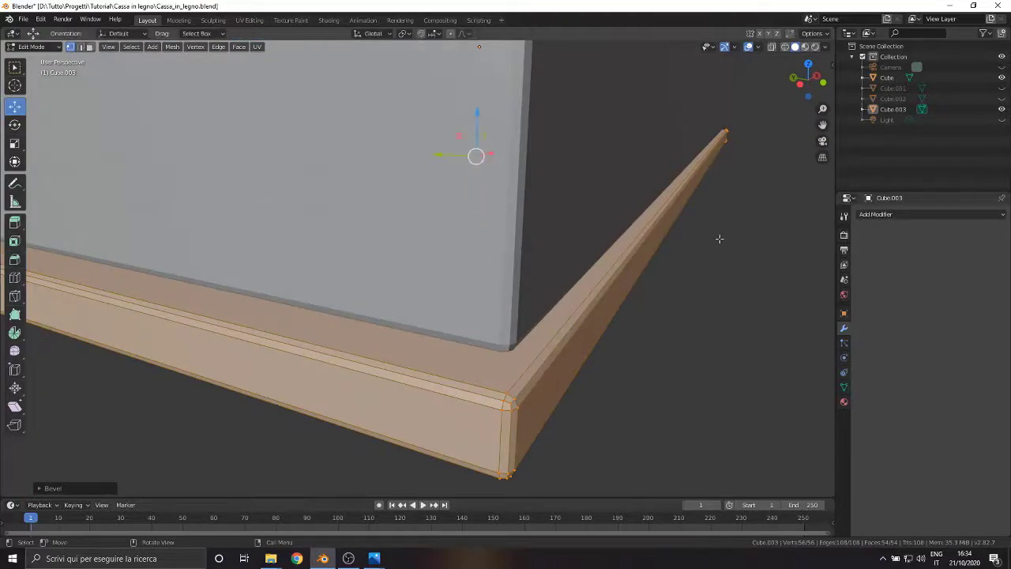
click(816, 77)
shift+middle_drag(368, 209, 433, 356)
scroll(434, 356, up, 7)
drag(375, 310, 377, 288)
scroll(377, 289, up, 4)
shift+middle_drag(333, 396, 380, 309)
scroll(379, 309, up, 8)
shift+middle_drag(249, 405, 335, 352)
drag(311, 365, 316, 332)
scroll(316, 332, down, 8)
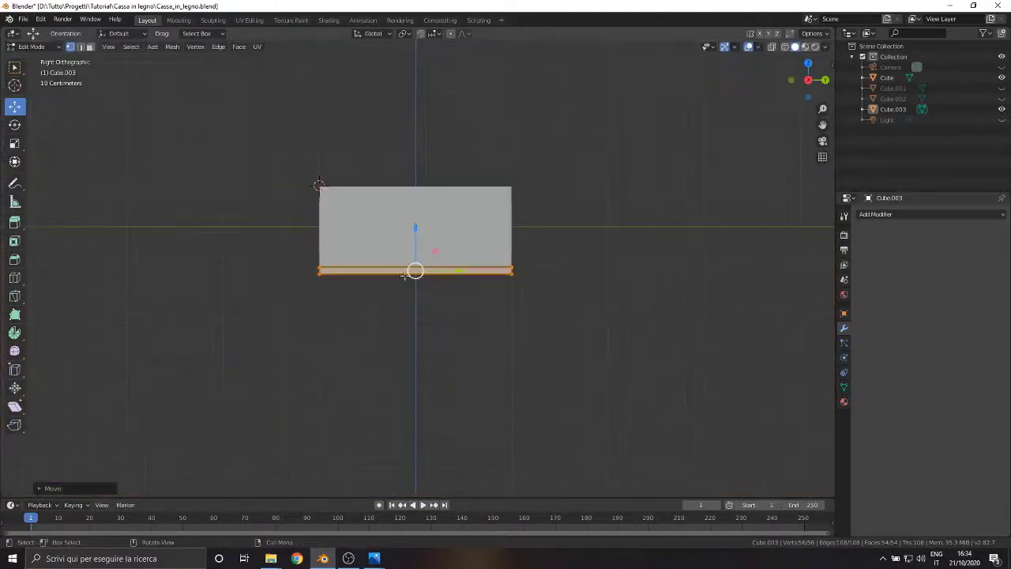
Step: Lower the base slab a few millimetres along Z to clear its overlap with the crate body
middle_drag(405, 274, 352, 225)
click(809, 81)
scroll(356, 319, up, 8)
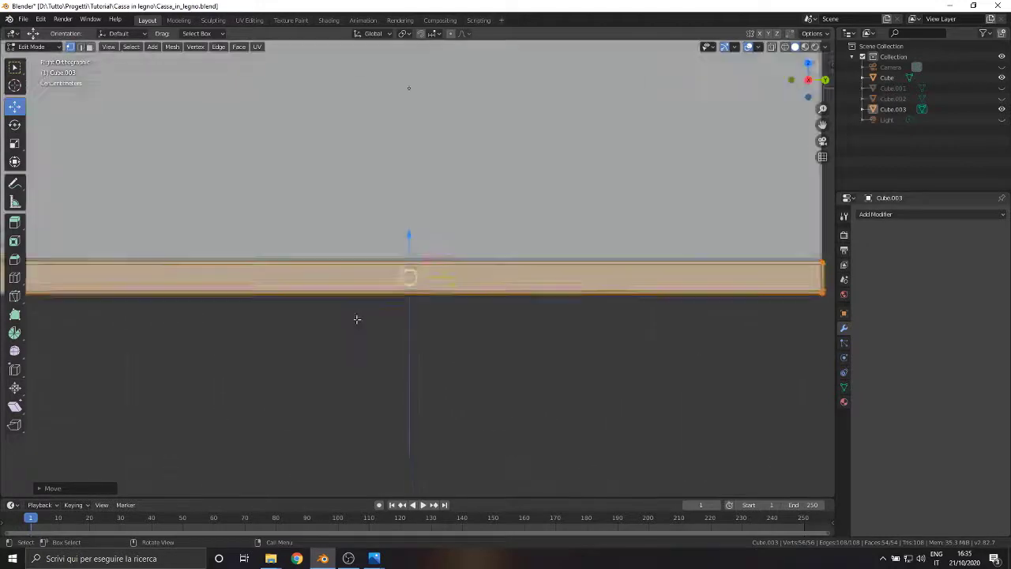
scroll(356, 319, up, 6)
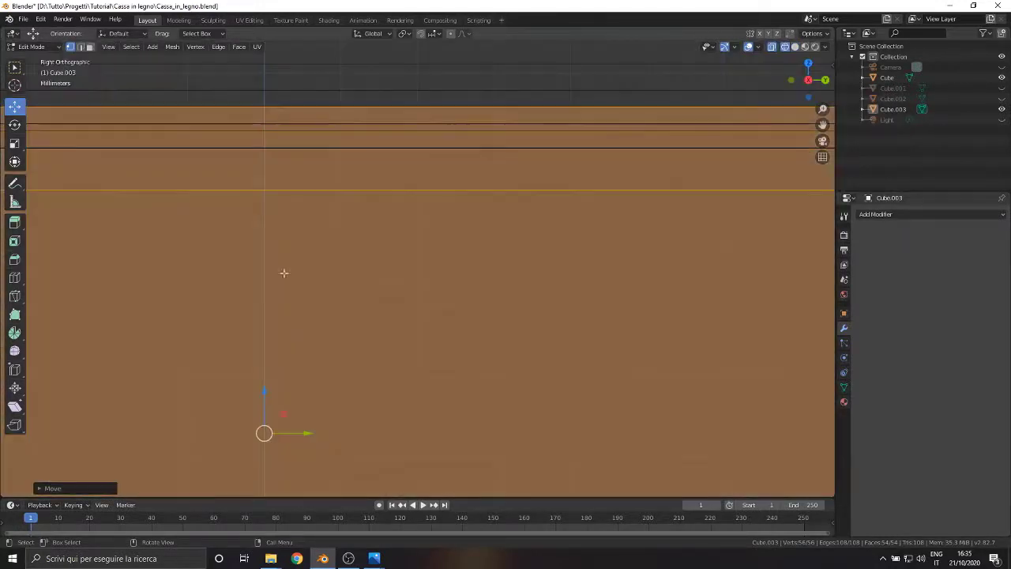
shift+scroll(260, 391, up, 4)
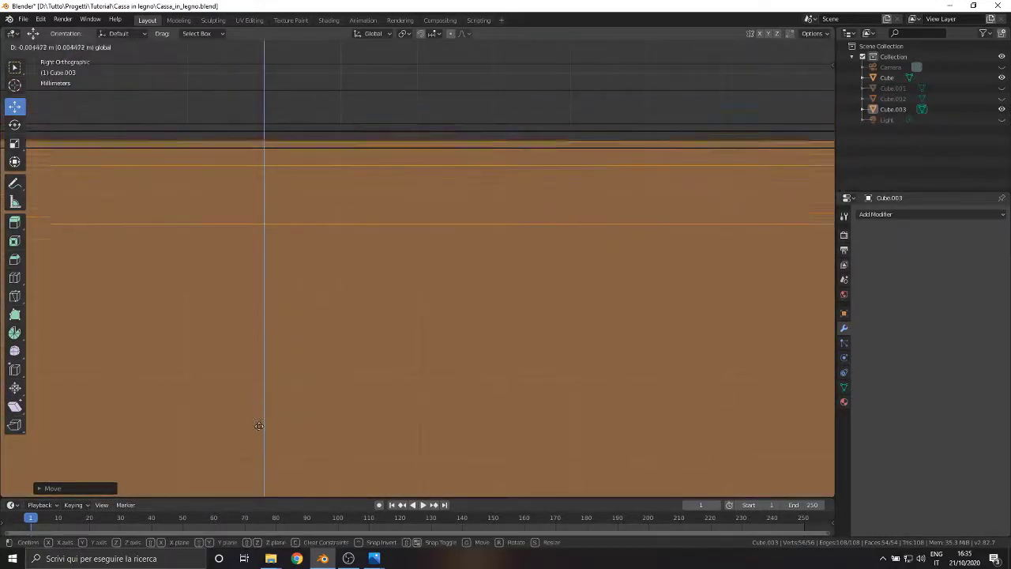
click(402, 365)
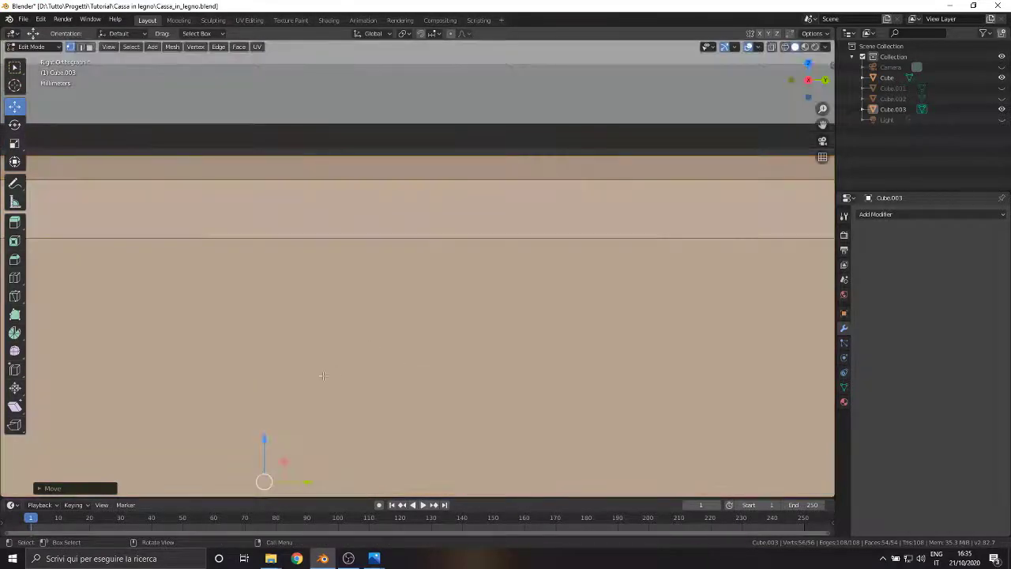
middle_drag(402, 364, 360, 229)
Step: Fine-tune the slab's height along Z against the crate's underside in wireframe, and switch back to solid shading
key(z)
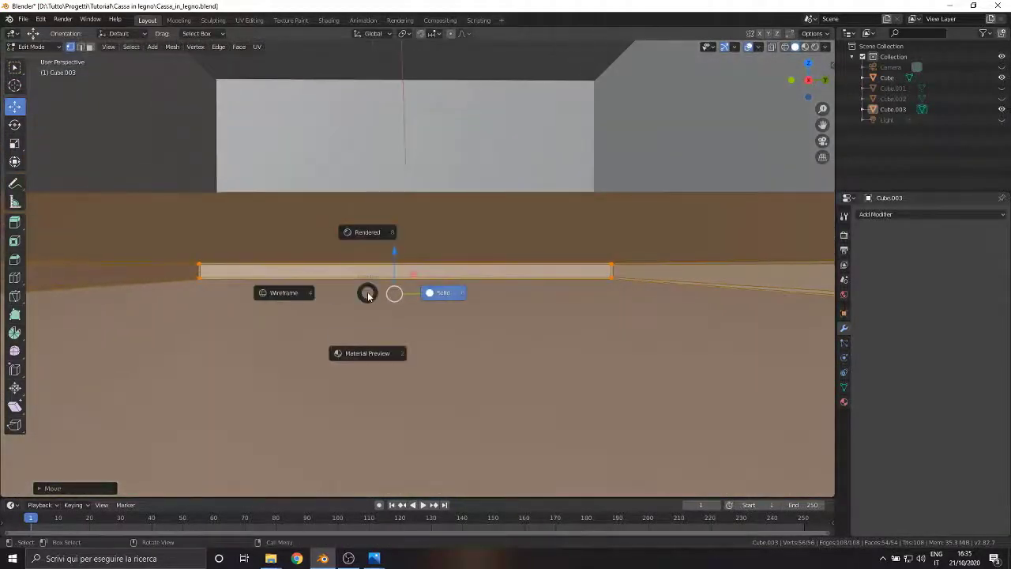
click(291, 297)
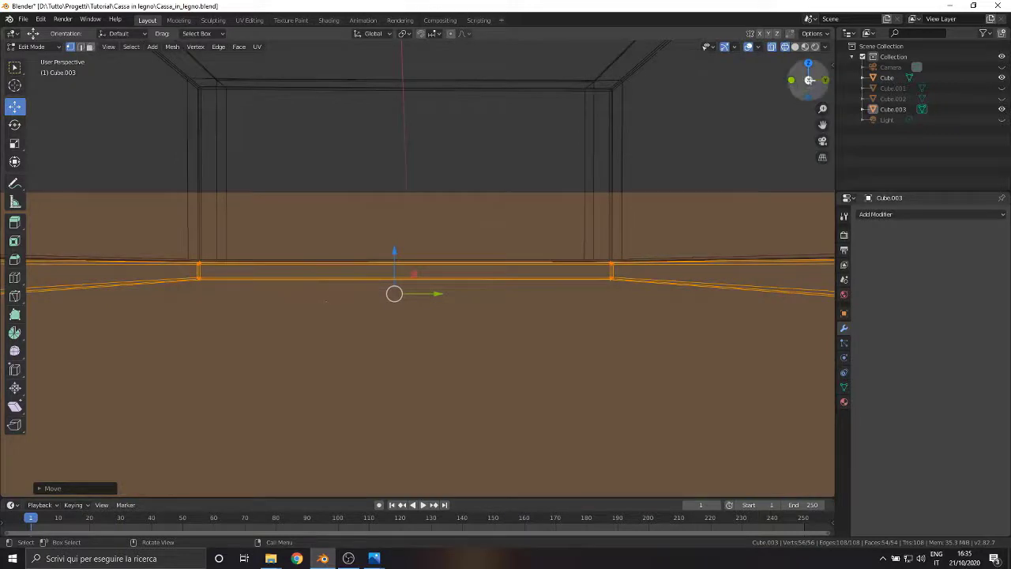
click(809, 80)
scroll(403, 338, up, 5)
key(g)
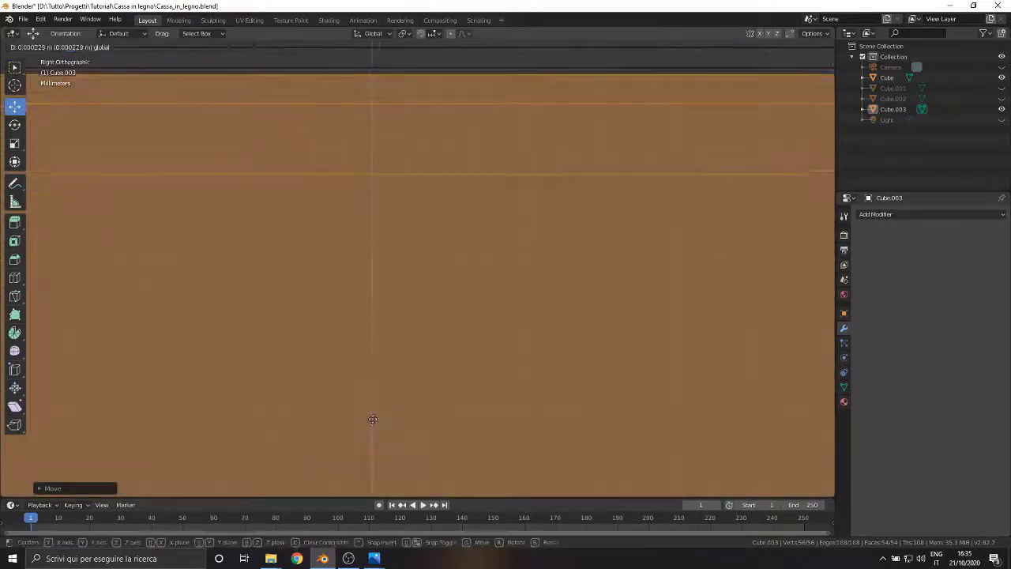
drag(376, 414, 377, 412)
scroll(377, 412, down, 12)
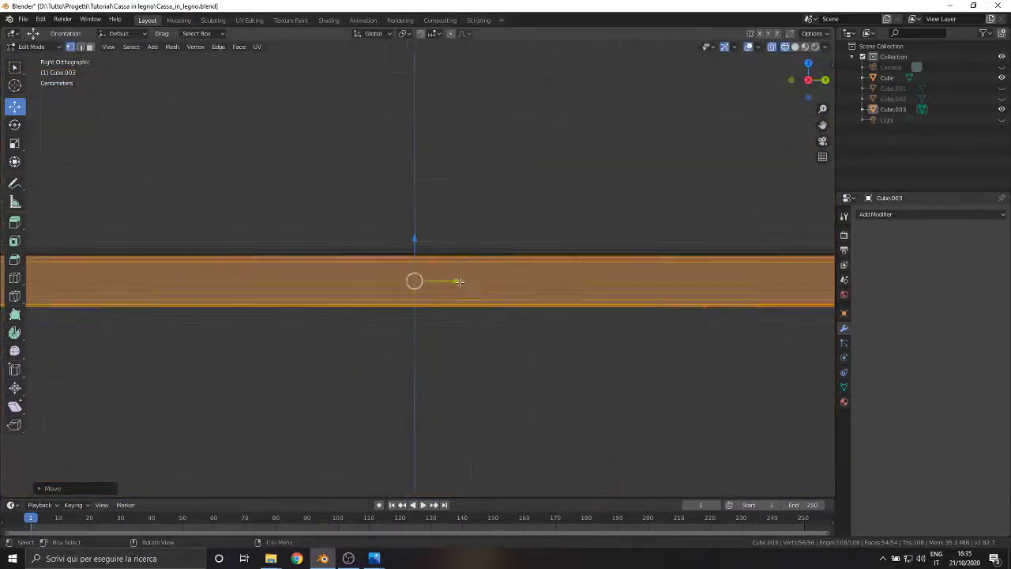
mouse_move(351, 289)
middle_down()
mouse_move(372, 296)
mouse_move(391, 347)
middle_up()
key(z)
click(461, 349)
middle_drag(316, 420, 365, 384)
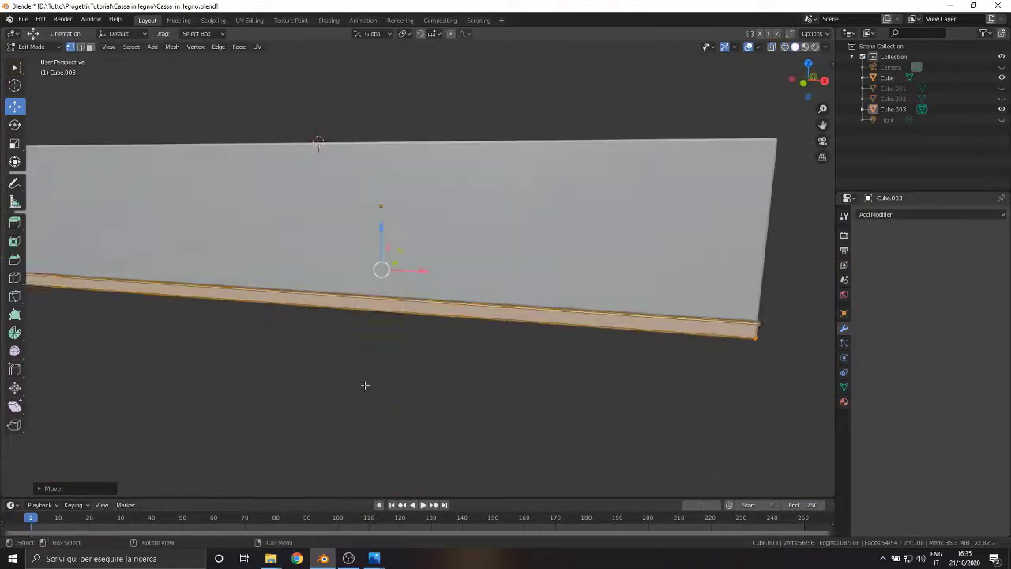
Step: With the crate body hidden, add two evenly spaced lengthwise loop cuts to the base slab without sliding them
key(ctrl+z)
key(ctrl+z)
key(ctrl+z)
mouse_move(690, 167)
middle_down()
mouse_move(651, 224)
mouse_move(566, 237)
middle_up()
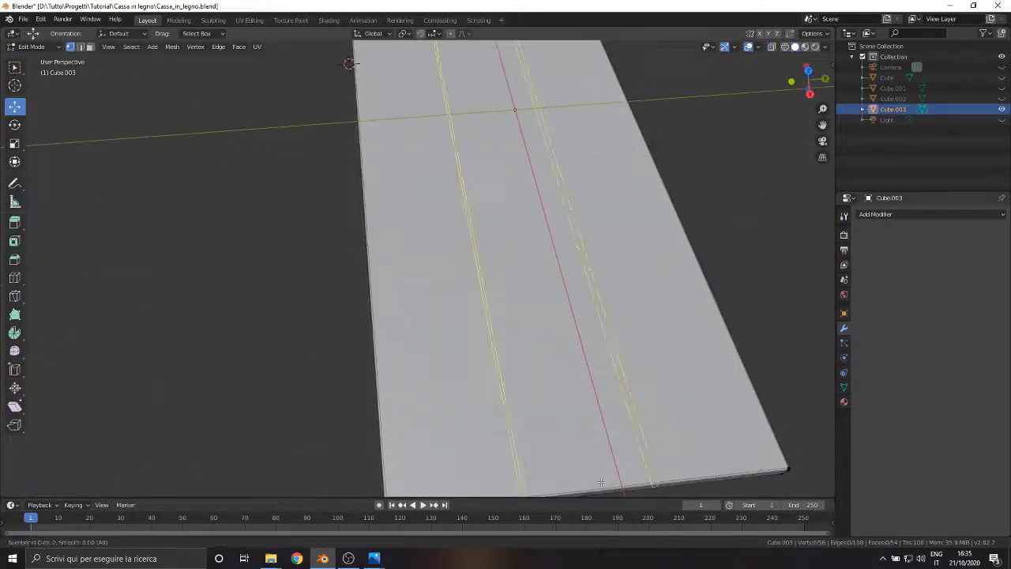
click(600, 482)
right_click(572, 394)
Step: Scale the two loops towards each other along Y in top view until they form a very narrow central strip
click(808, 72)
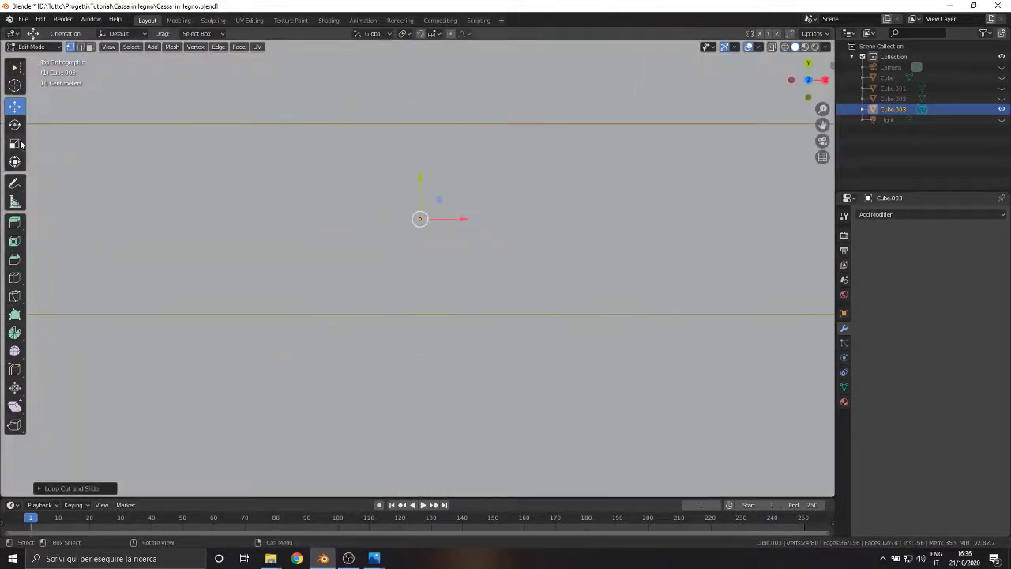
drag(418, 181, 418, 216)
scroll(414, 167, up, 5)
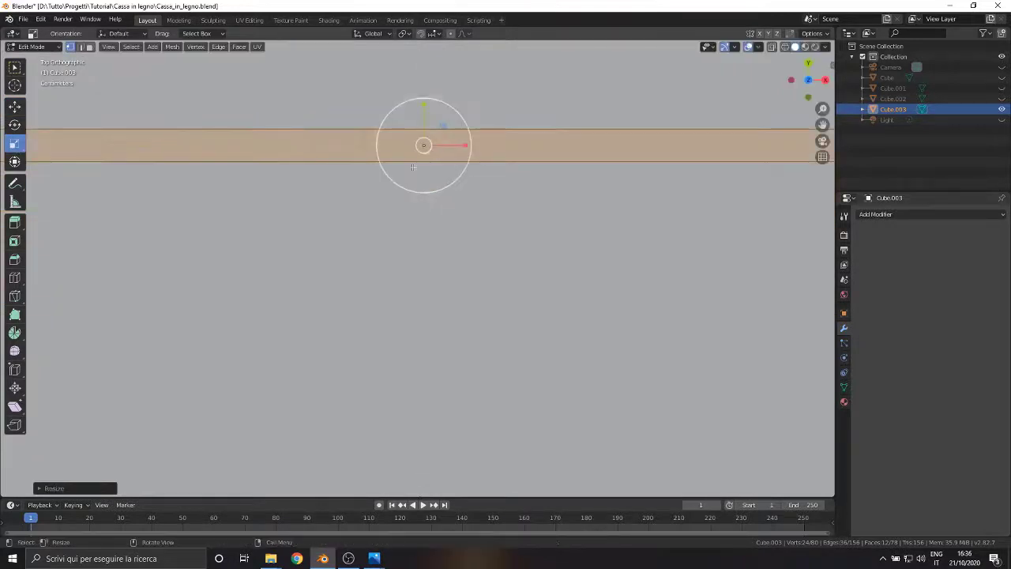
key(z)
click(226, 199)
scroll(554, 100, up, 3)
shift+middle_drag(553, 100, 524, 307)
scroll(506, 292, up, 9)
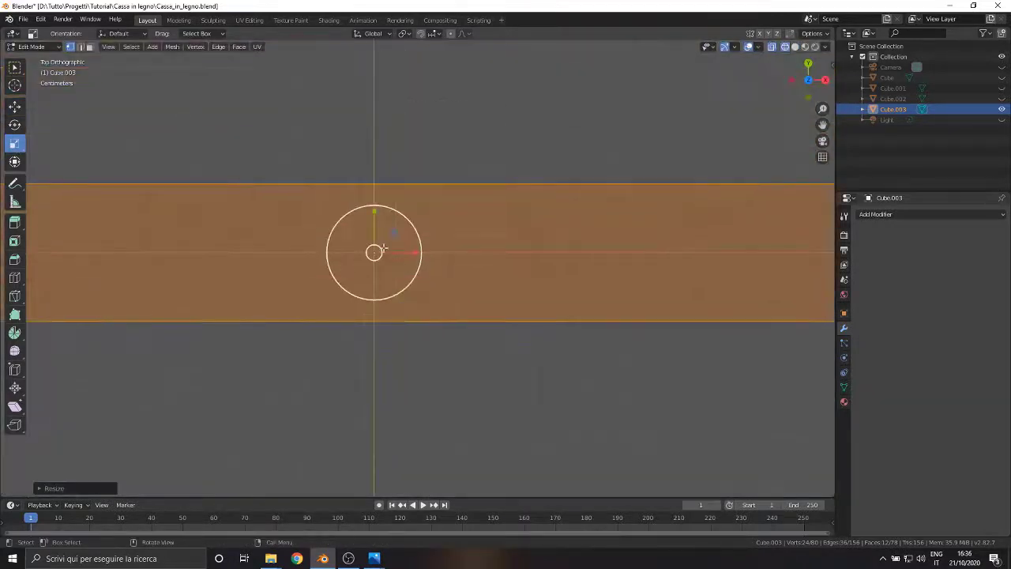
drag(327, 194, 326, 227)
scroll(422, 292, down, 9)
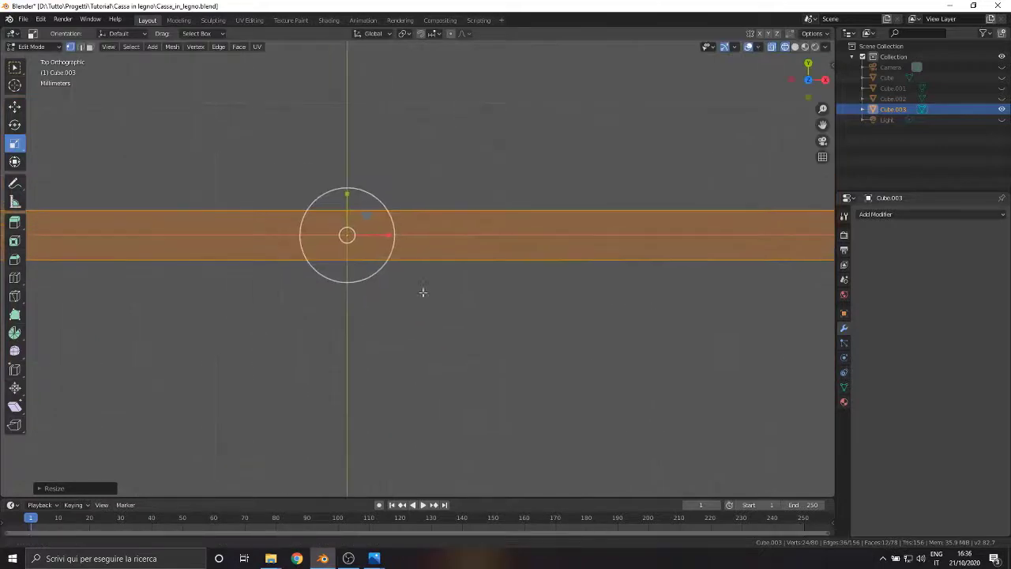
Step: Fine-tune the central strip's width by rescaling it along Y, and return to solid shading
scroll(421, 270, down, 9)
scroll(420, 270, up, 12)
drag(390, 214, 388, 160)
scroll(431, 257, down, 14)
scroll(466, 283, up, 6)
middle_drag(529, 326, 424, 245)
middle_drag(476, 188, 489, 208)
middle_drag(447, 404, 455, 402)
key(z)
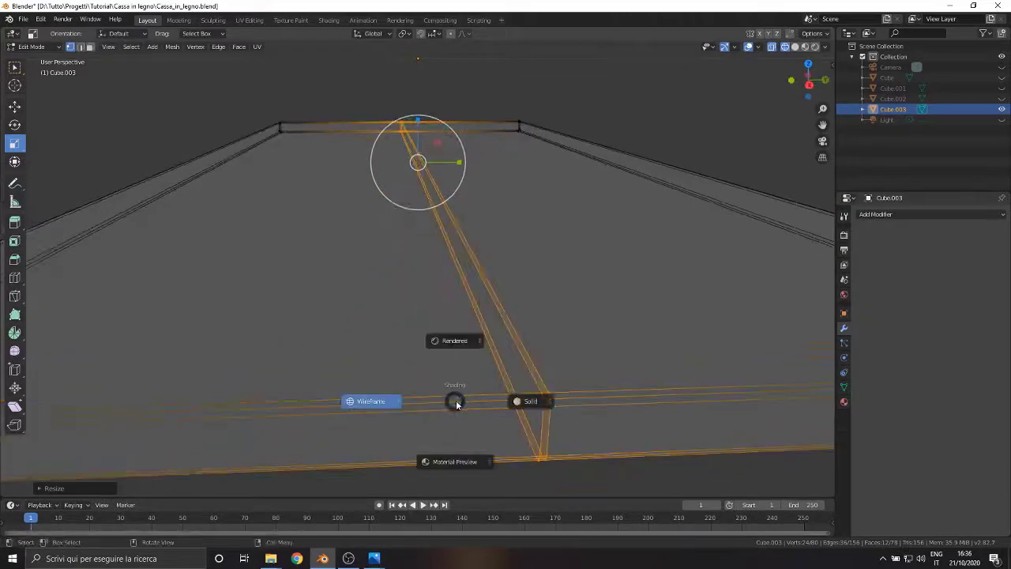
click(548, 408)
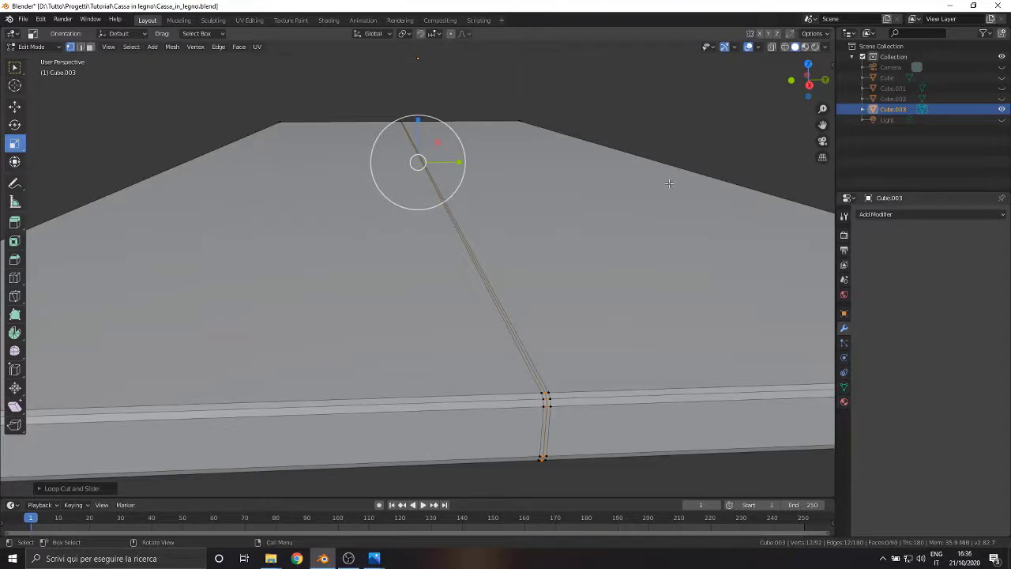
Step: Form a groove by scaling a new loop cut inside the strip to about 0.88 along Z and 0.995 along X
key(s)
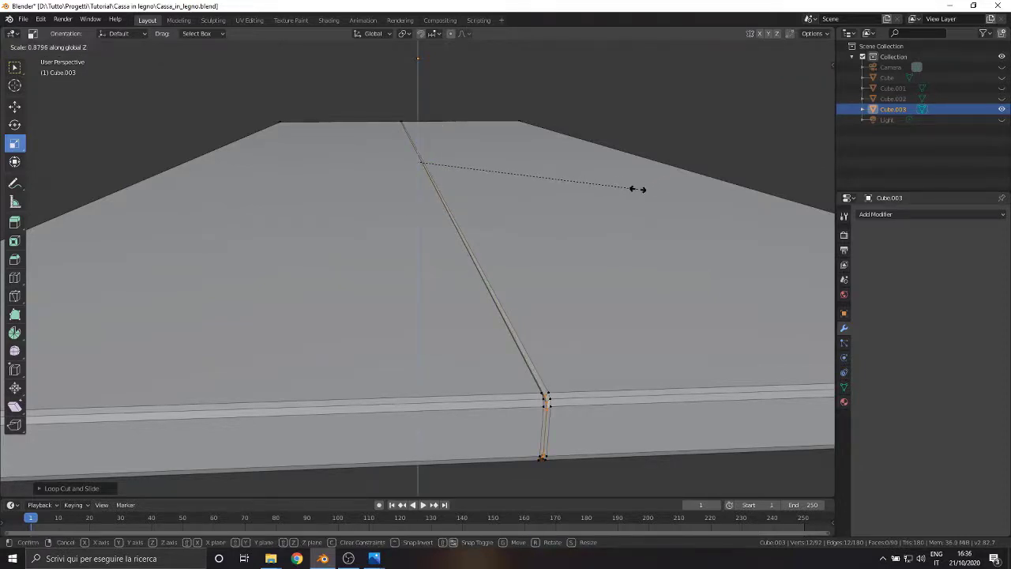
click(637, 188)
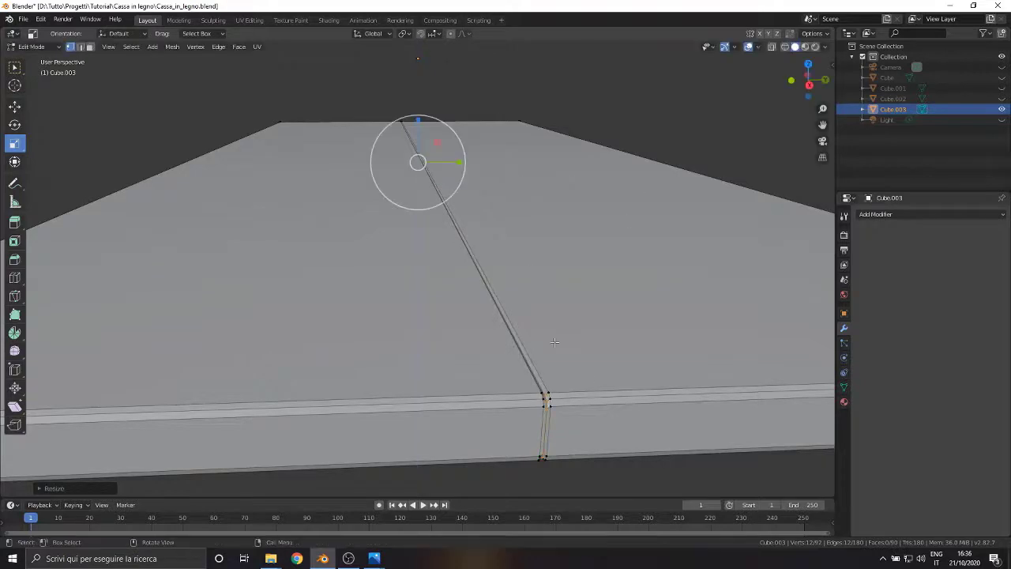
key(s)
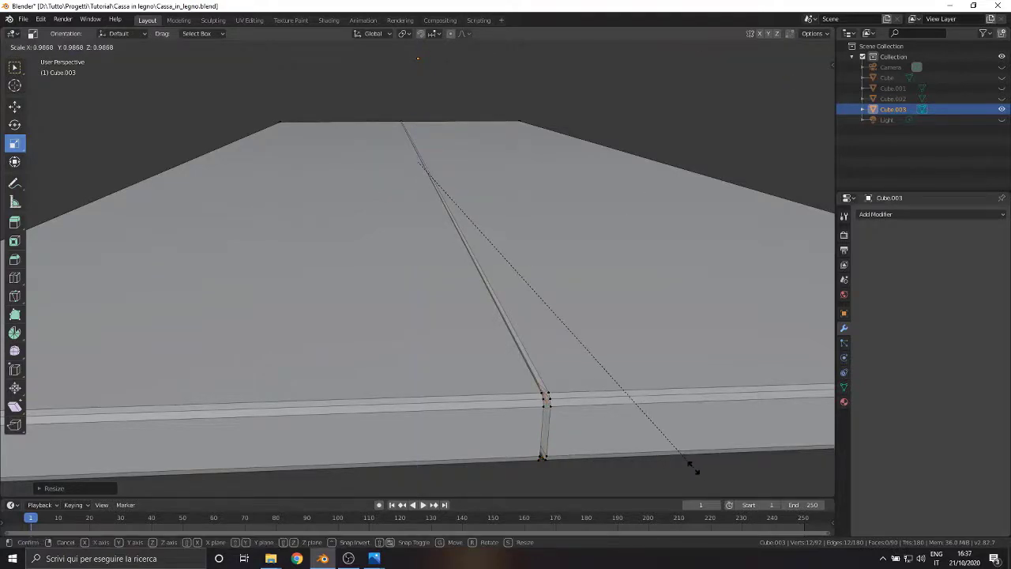
key(x)
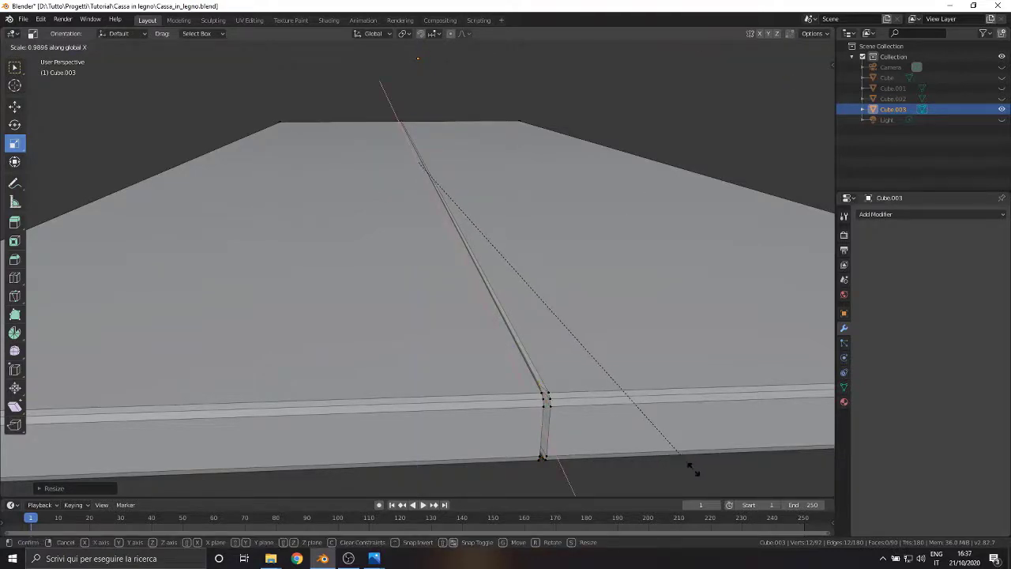
text(0.995)
key(Return)
Step: Return to Object Mode and add a new cube mesh at the 3D cursor
scroll(547, 402, down, 6)
middle_drag(547, 402, 584, 427)
click(38, 48)
click(38, 60)
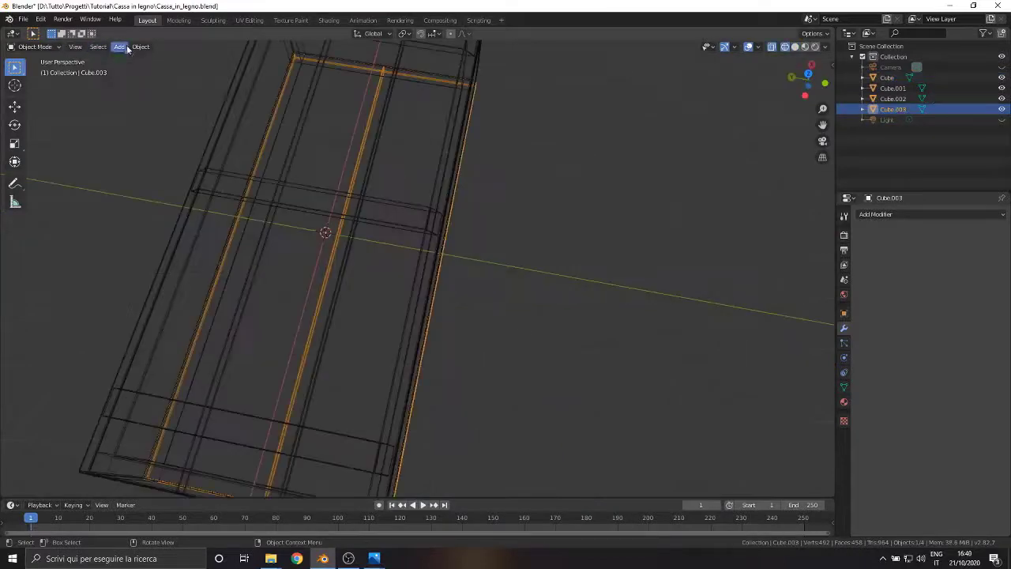
click(119, 47)
mouse_move(110, 61)
click(226, 69)
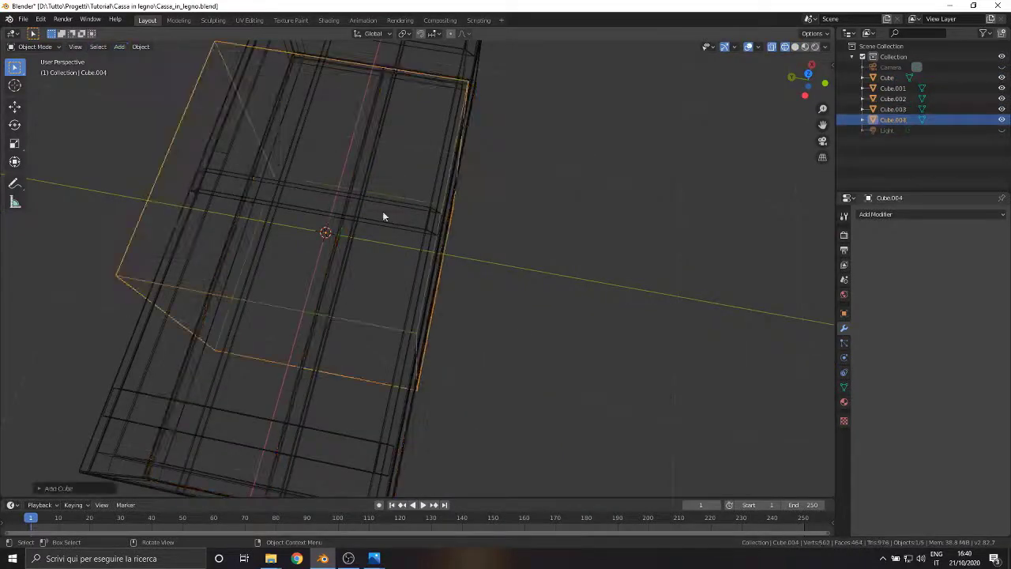
Step: Enter Edit Mode on the new cube and scale it down to a small block at the crate's centre
click(41, 47)
click(38, 71)
key(s)
click(355, 275)
middle_drag(355, 275, 314, 201)
Step: Hide Cube.001, Cube.002 and Cube.003, leaving only the crate body and the new block shown
click(1001, 88)
click(1002, 99)
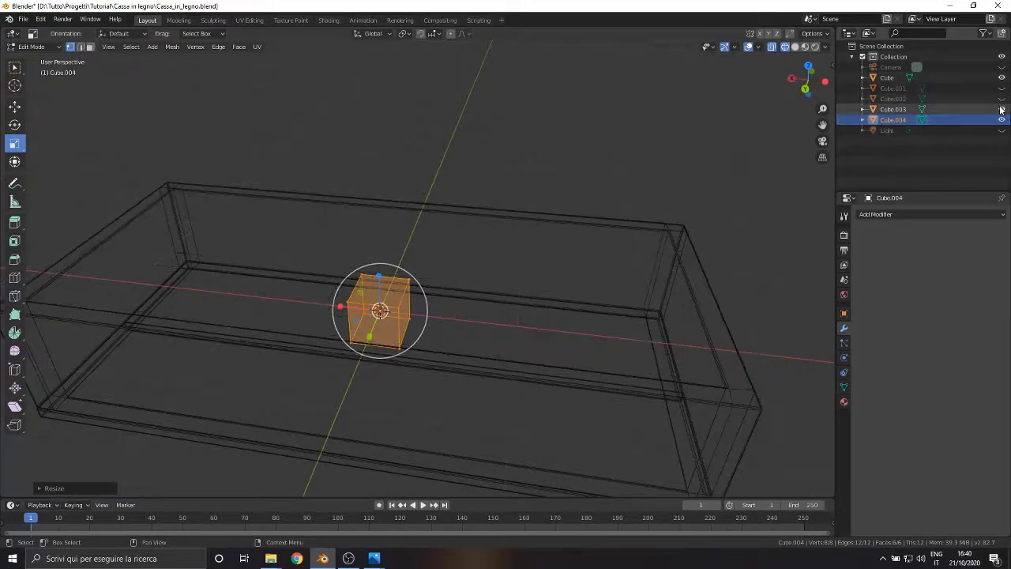
click(1001, 109)
middle_drag(262, 356, 255, 330)
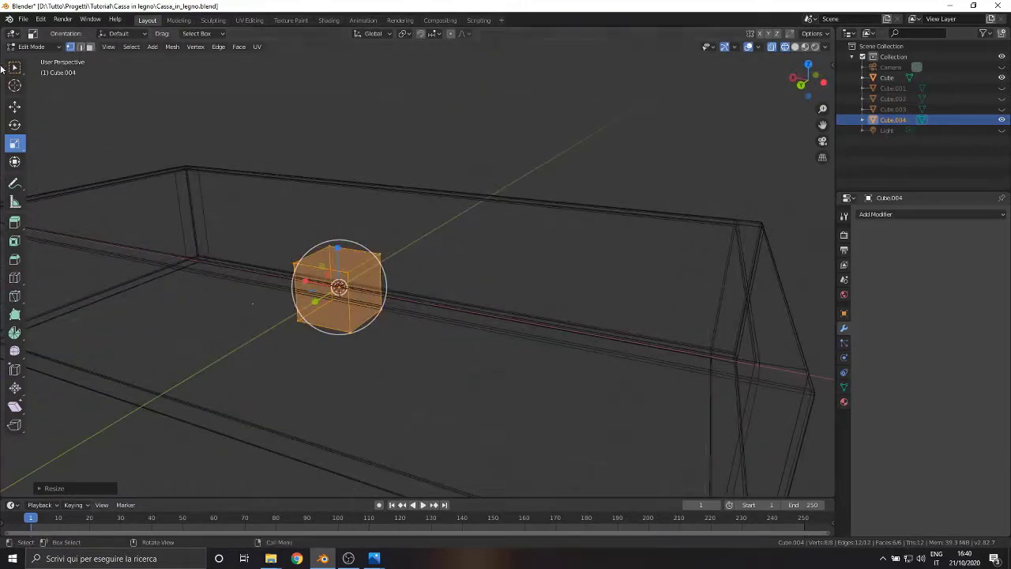
Step: Scale the new block down uniformly about the crate's centre, working in the top view
click(808, 64)
shift+middle_drag(427, 210, 401, 353)
scroll(539, 323, up, 3)
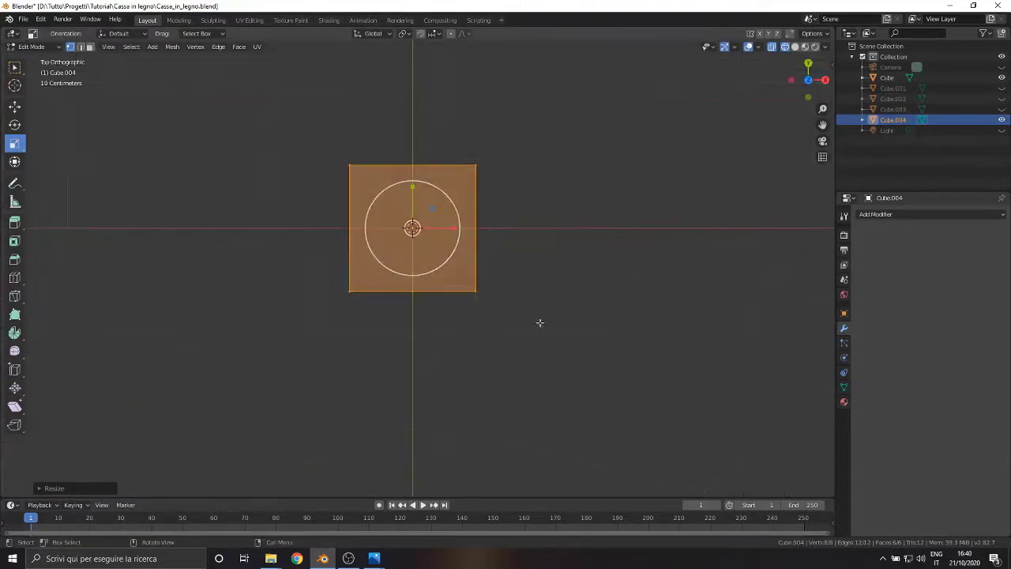
key(s)
click(545, 348)
scroll(545, 349, down, 3)
scroll(440, 264, up, 4)
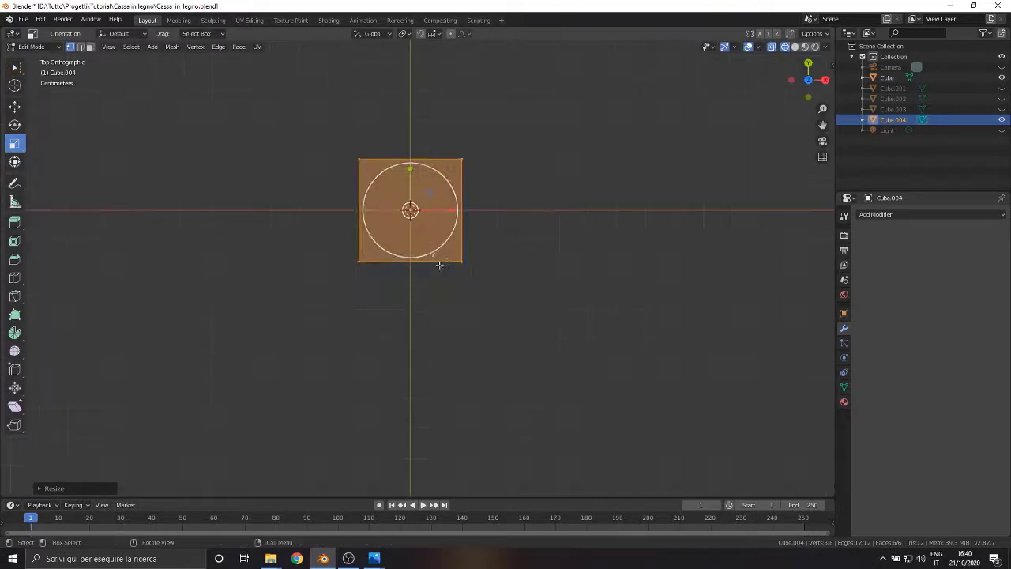
Step: Thin the block along Y and stretch it along Z into a narrow upright piece
click(15, 124)
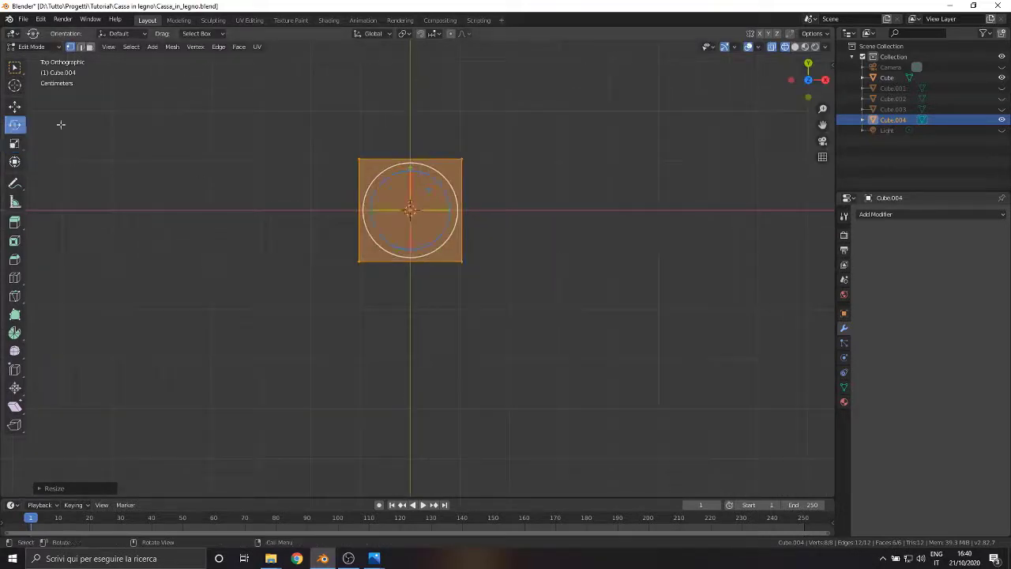
click(14, 143)
mouse_move(410, 169)
mouse_down()
mouse_move(410, 195)
mouse_move(433, 212)
mouse_move(424, 212)
mouse_move(409, 178)
mouse_up()
middle_drag(576, 265, 338, 148)
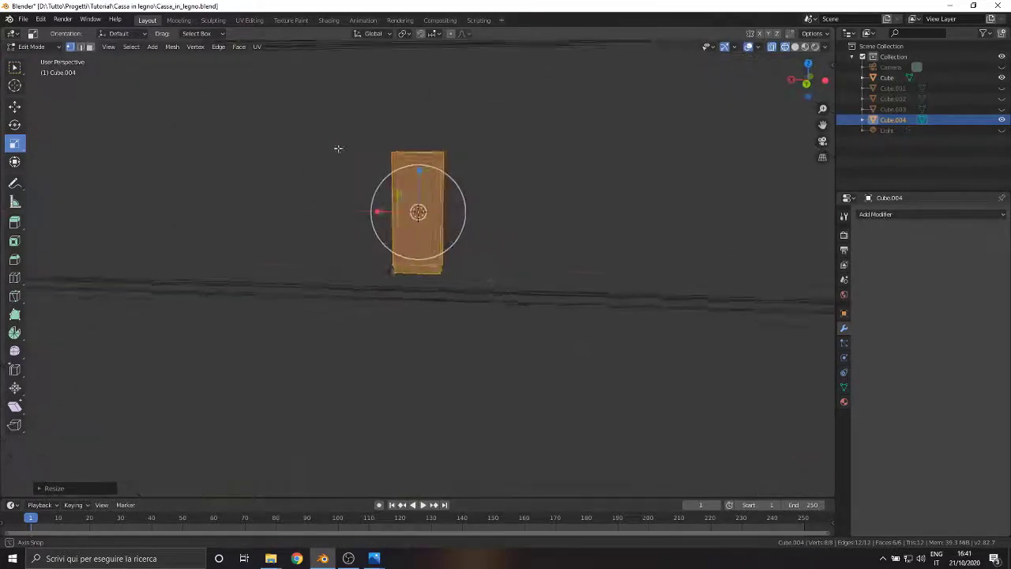
scroll(386, 257, down, 8)
scroll(387, 260, up, 6)
drag(418, 190, 418, 182)
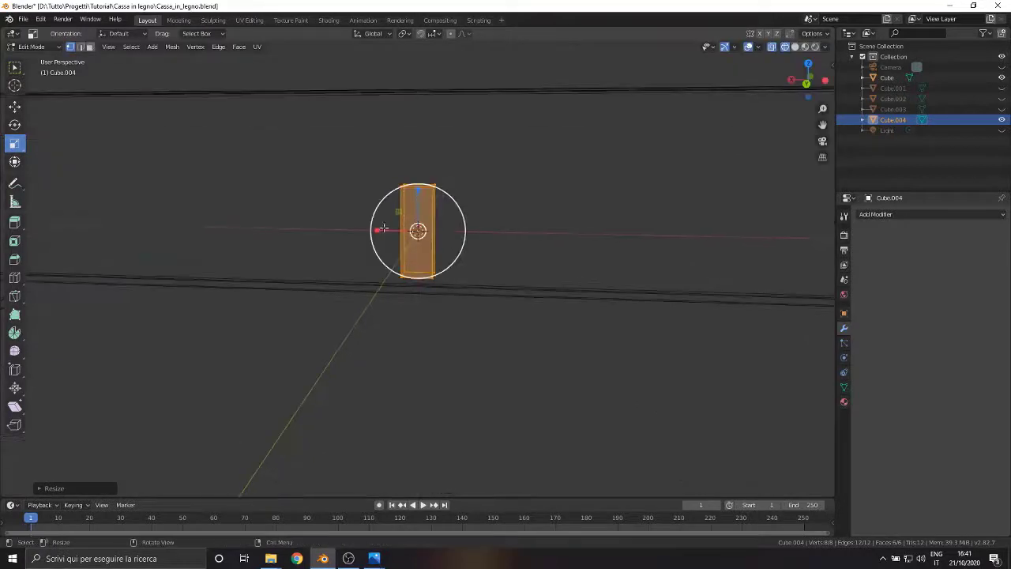
Step: Refine the block's proportions by scaling it slightly along X and Z and adjusting its thickness along Y
middle_drag(384, 228, 370, 281)
drag(373, 261, 363, 261)
drag(412, 237, 412, 230)
scroll(407, 245, down, 6)
middle_drag(393, 273, 411, 244)
scroll(473, 313, up, 5)
drag(476, 318, 479, 326)
scroll(457, 309, down, 4)
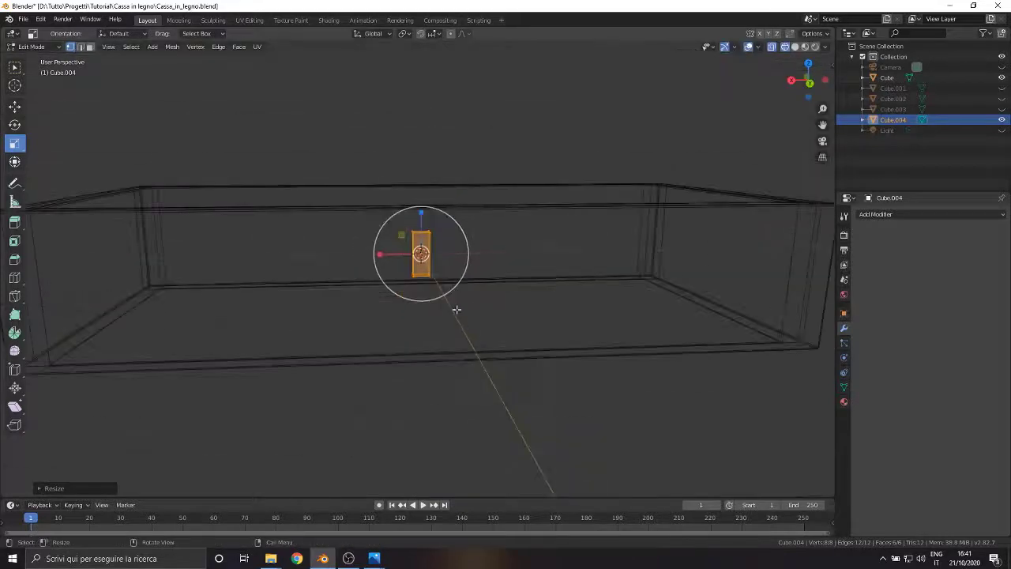
Step: Move the block along Y to the crate's long wall and along X toward that wall's end
key(KP_7)
click(20, 109)
drag(415, 203, 414, 38)
middle_drag(534, 480, 407, 283)
drag(432, 250, 680, 232)
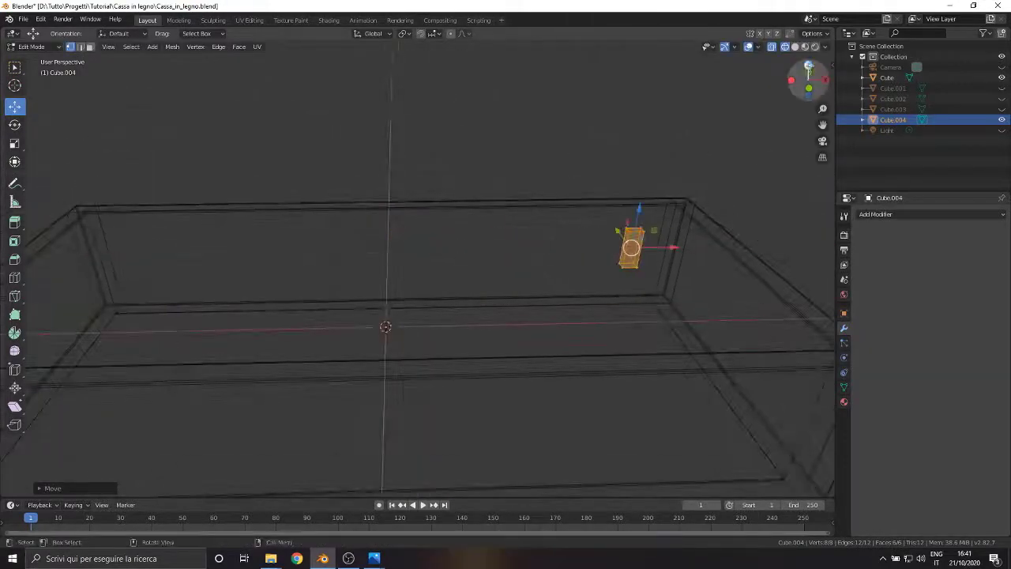
Step: Shift the block along X away from the corner and adjust its Y position so its inner side slightly overlaps the outer wall
key(KP_7)
shift+middle_drag(695, 106, 525, 304)
scroll(424, 339, up, 7)
scroll(424, 340, down, 5)
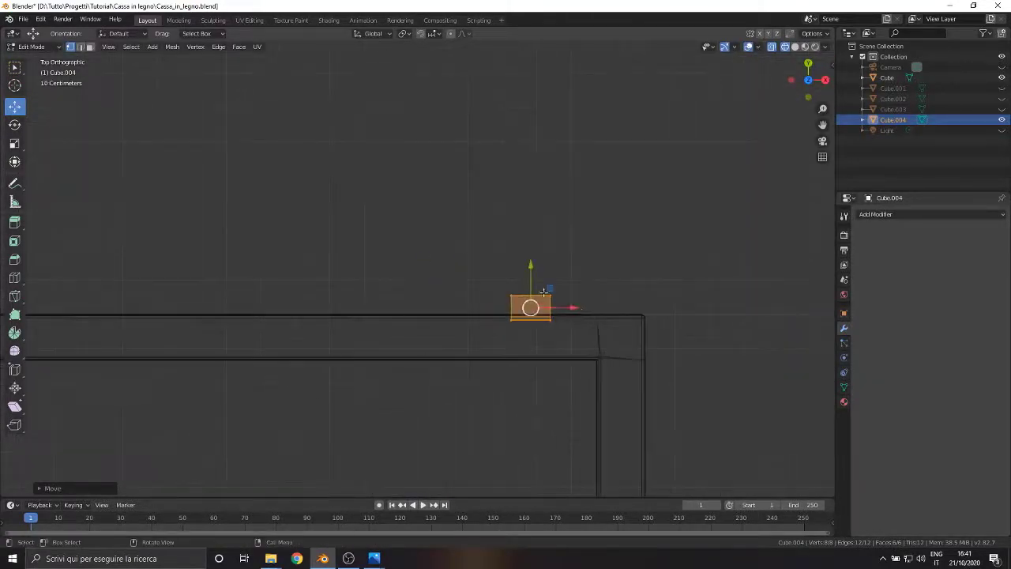
drag(569, 309, 452, 313)
drag(411, 264, 408, 262)
scroll(421, 355, up, 6)
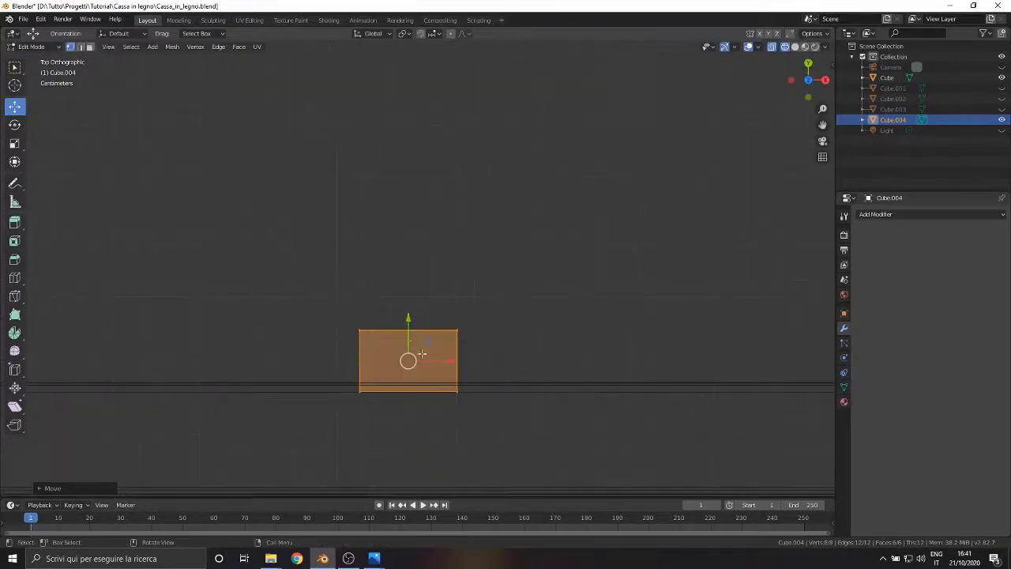
shift+middle_drag(448, 355, 470, 226)
scroll(469, 226, up, 6)
drag(448, 182, 447, 183)
scroll(506, 322, down, 11)
middle_drag(559, 305, 359, 237)
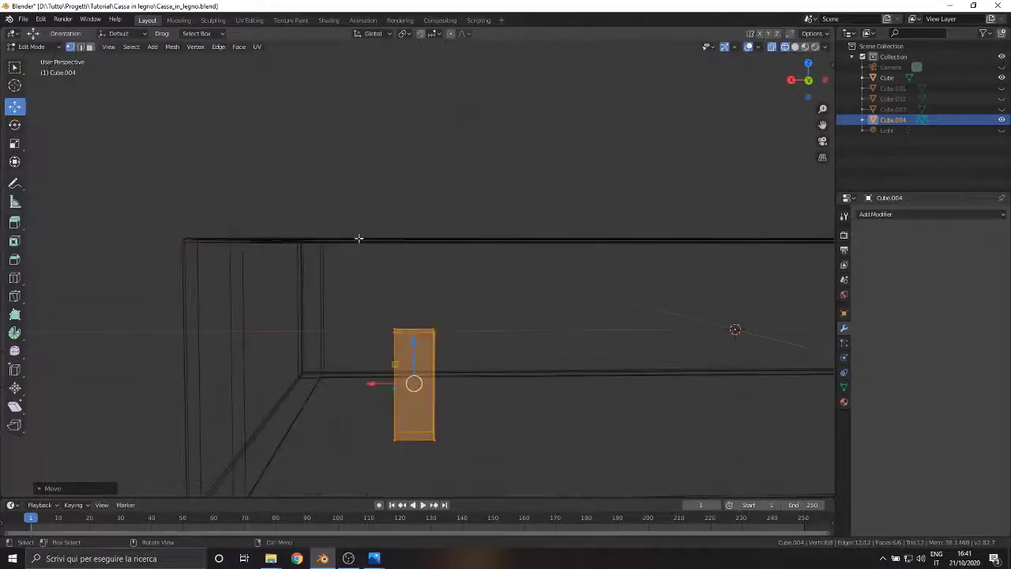
Step: Raise the block along Z to just below the crate's upper rim and widen it slightly along X
drag(414, 341, 417, 274)
scroll(433, 283, down, 1)
scroll(433, 283, up, 1)
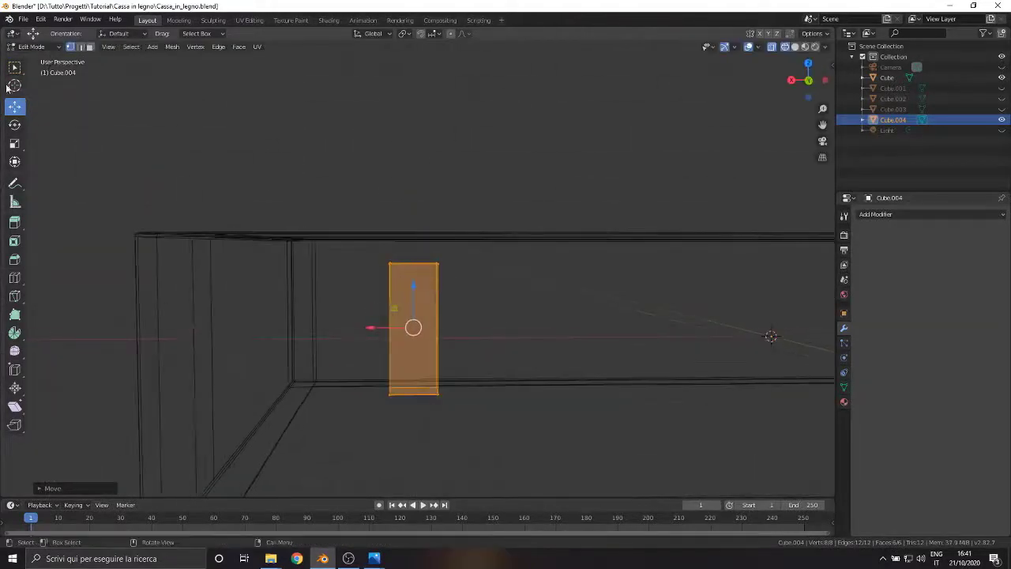
click(15, 143)
drag(373, 327, 357, 326)
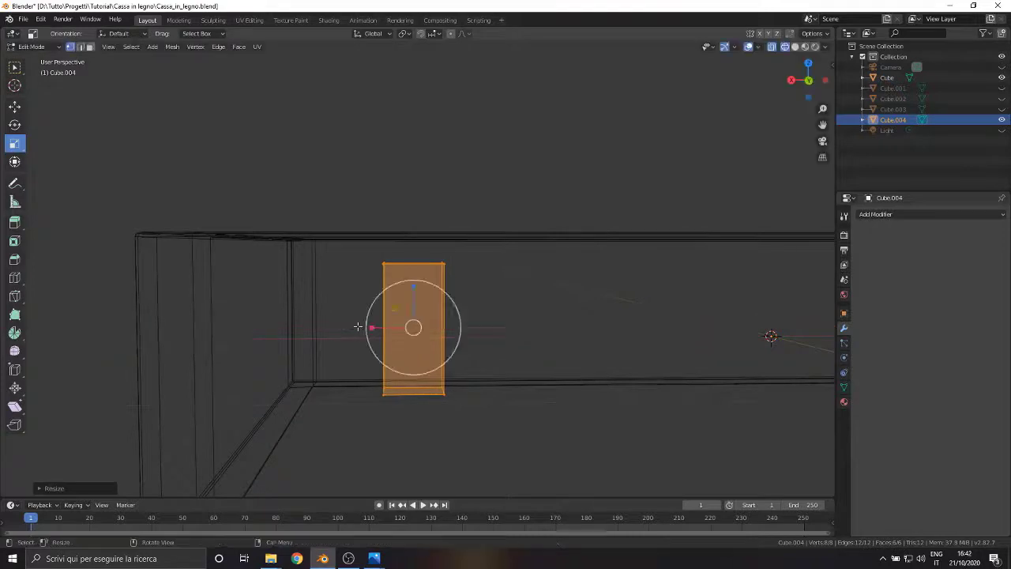
scroll(453, 296, down, 2)
scroll(454, 297, up, 1)
click(15, 106)
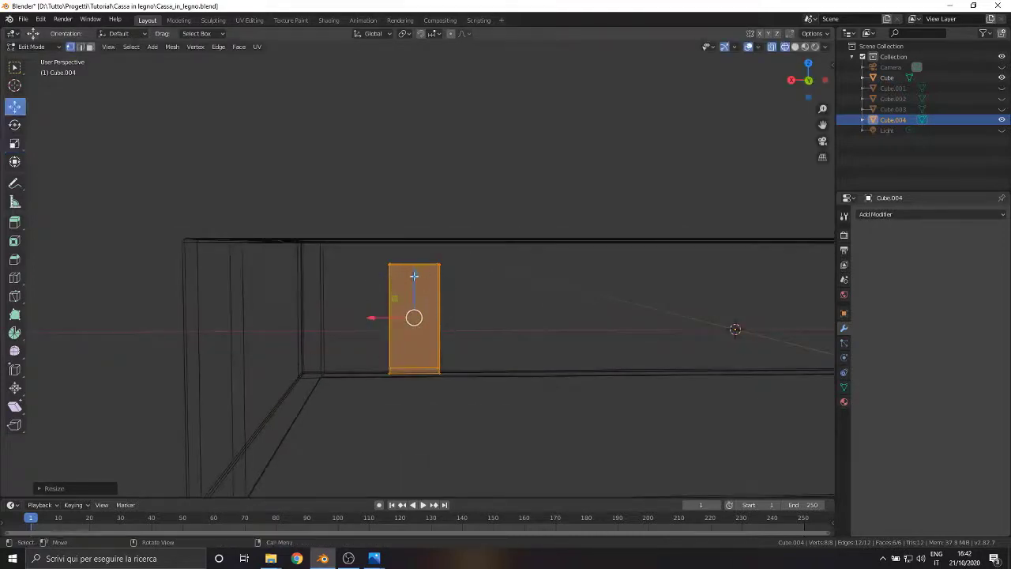
drag(414, 276, 414, 272)
Step: Taper the block by selecting its outward-facing side and scaling it down
scroll(449, 320, up, 3)
middle_drag(448, 320, 391, 205)
click(390, 204)
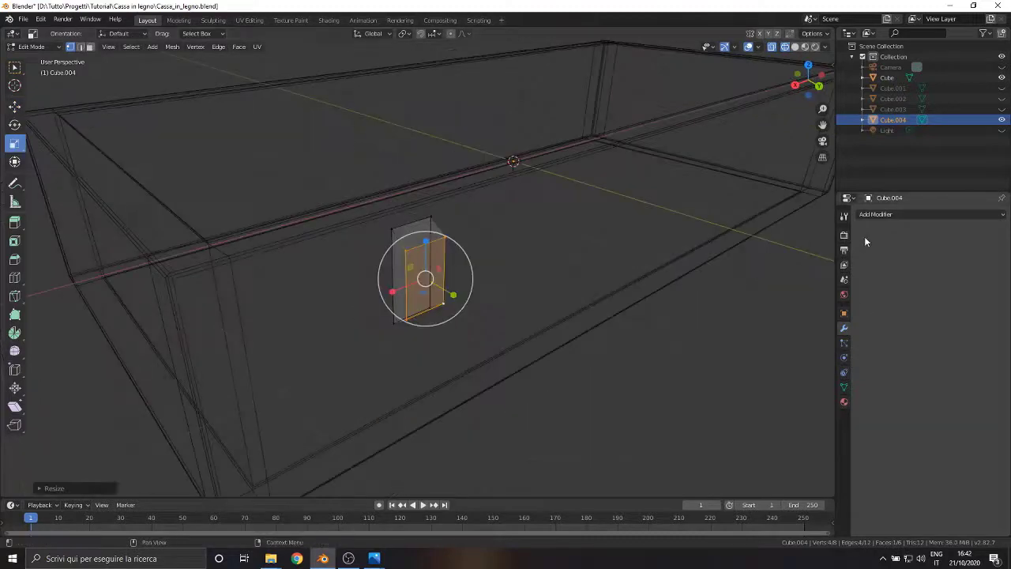
Step: Add a Mirror modifier to the block with both the X and Y axes enabled
click(873, 214)
click(794, 320)
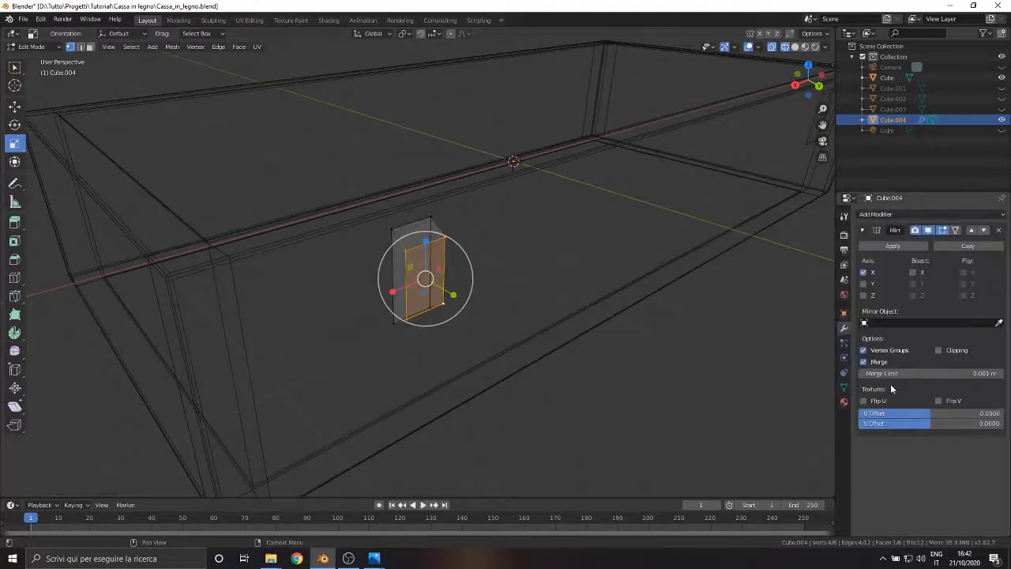
click(864, 284)
middle_drag(443, 261, 355, 214)
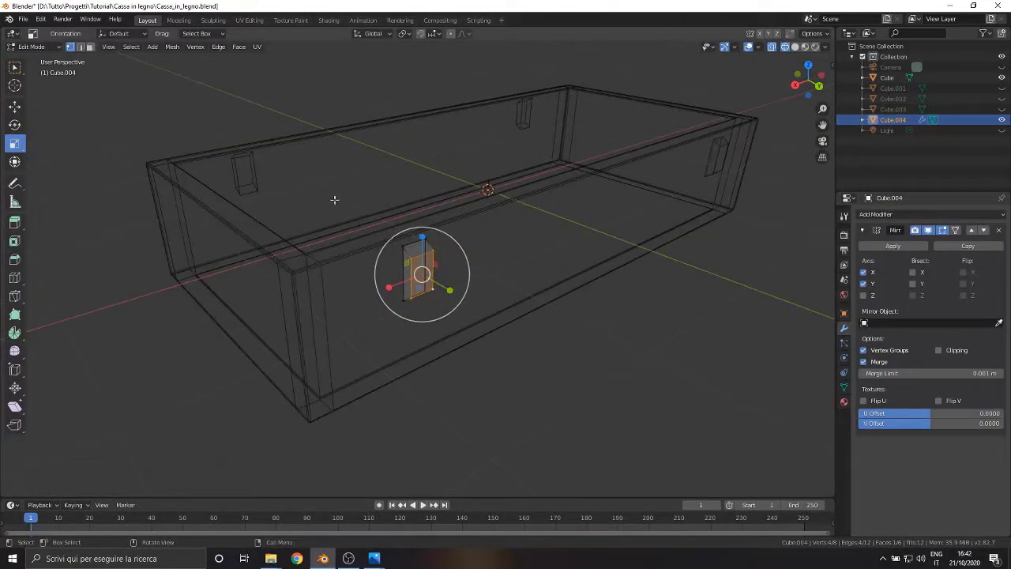
middle_drag(276, 199, 104, 92)
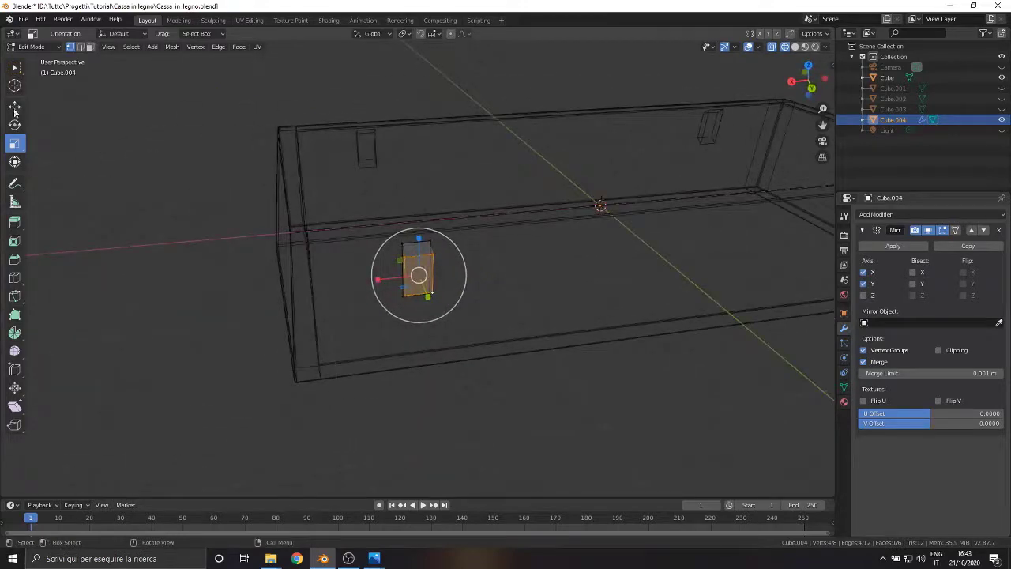
Step: Select the block's four outer vertices and move them slightly along Y toward the crate wall
click(14, 112)
scroll(221, 207, up, 6)
middle_drag(340, 254, 405, 226)
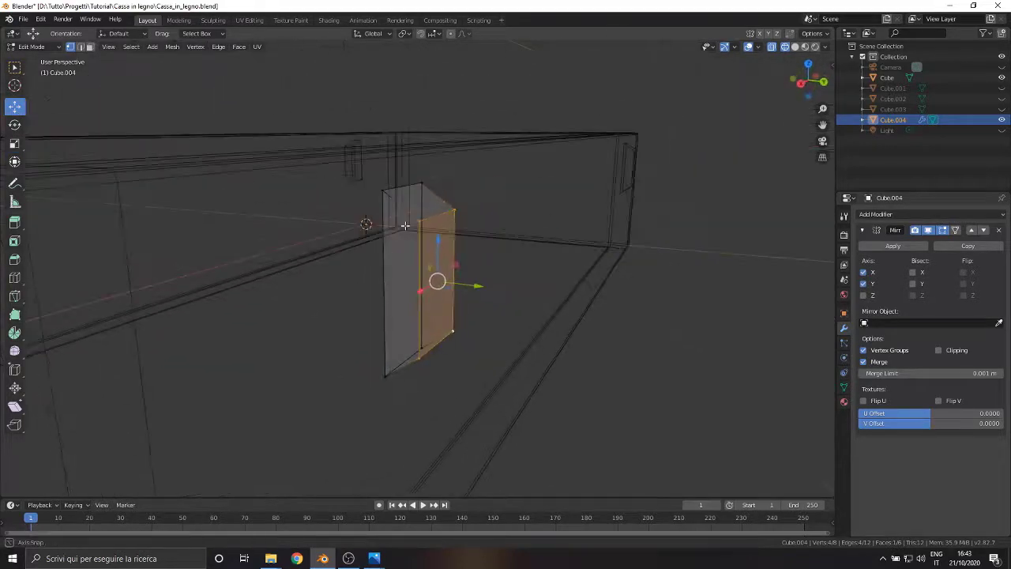
key(a)
scroll(373, 281, up, 4)
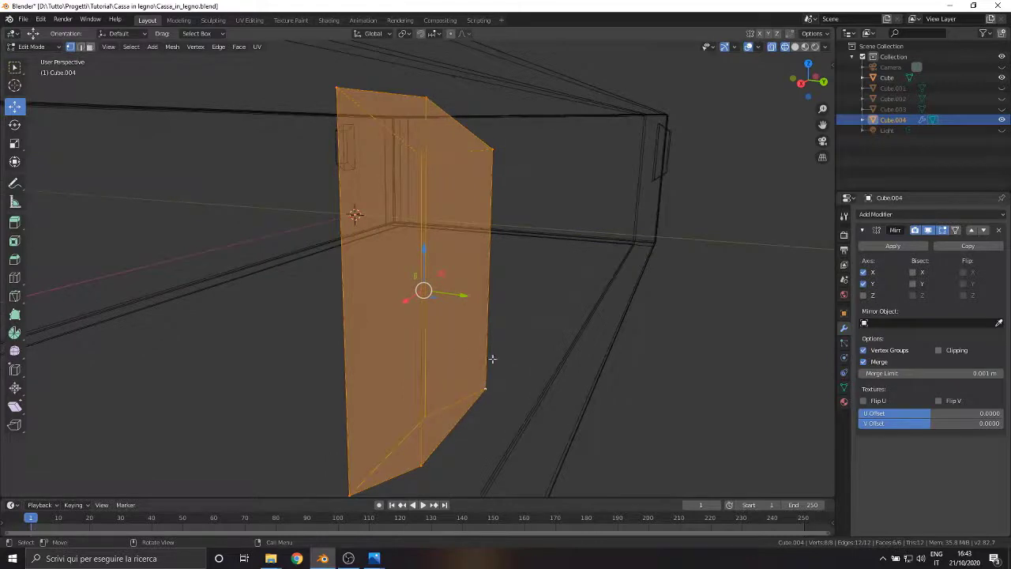
scroll(501, 259, down, 3)
middle_drag(486, 259, 470, 277)
scroll(450, 274, up, 4)
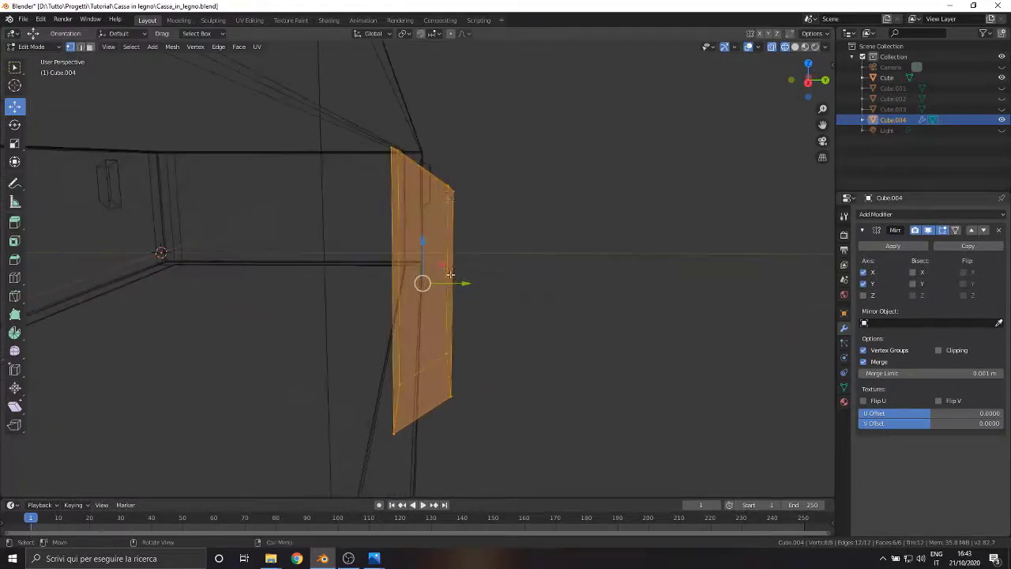
click(455, 196)
shift+drag(440, 402, 480, 339)
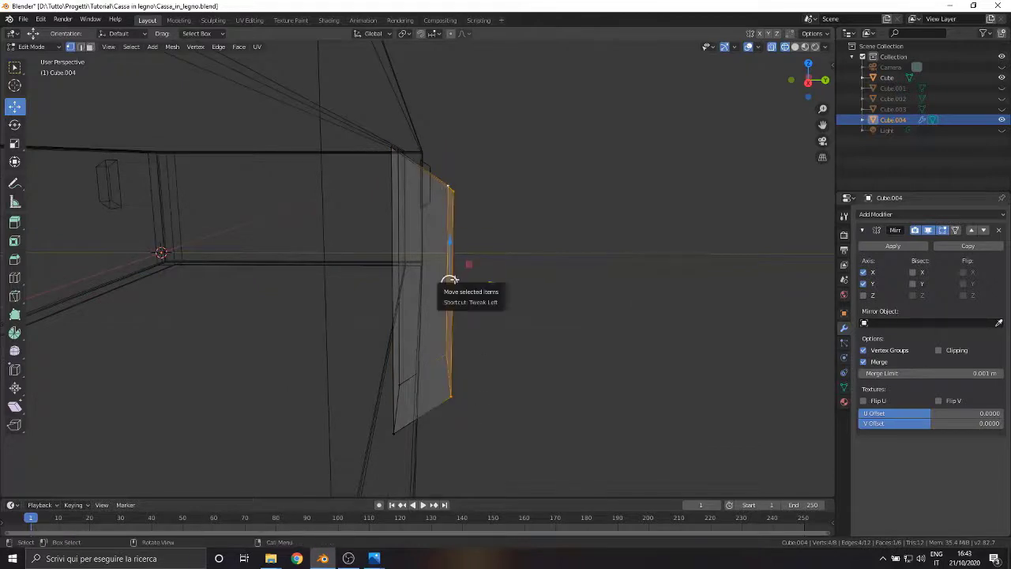
drag(493, 286, 481, 284)
middle_drag(481, 285, 499, 312)
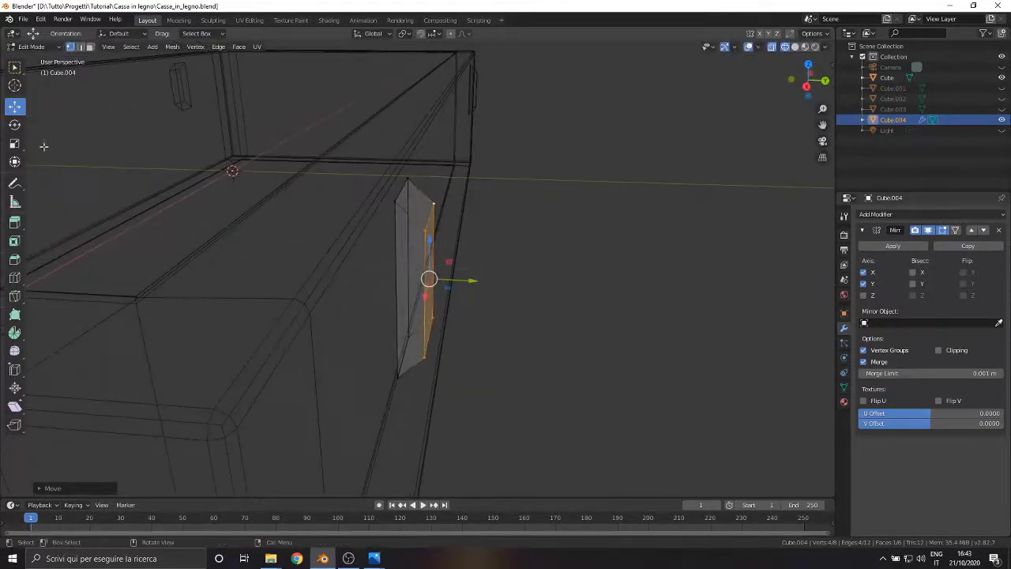
Step: Scale the block's outer face up slightly along Z to soften the taper
click(14, 145)
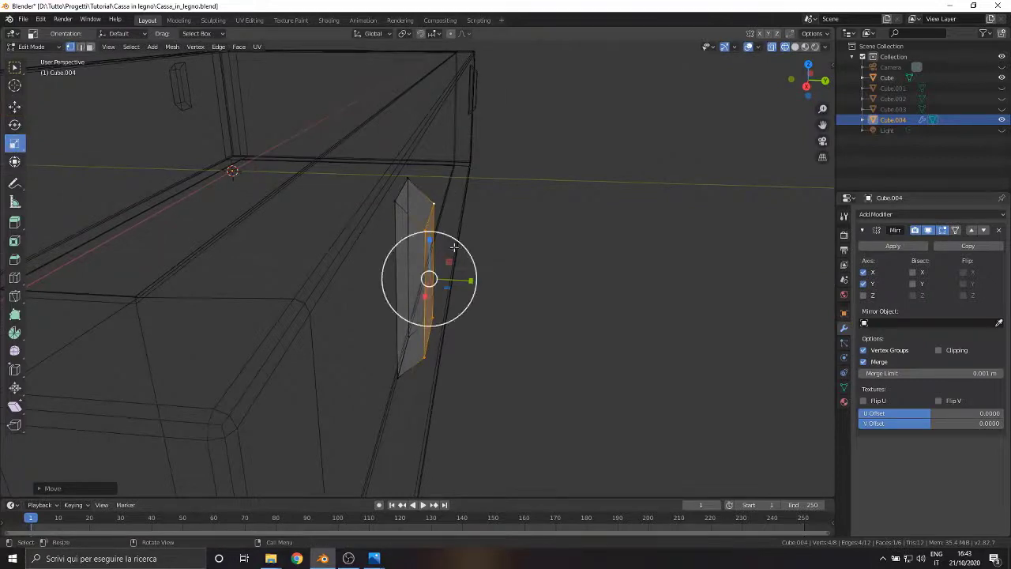
drag(430, 239, 429, 231)
middle_drag(548, 240, 590, 315)
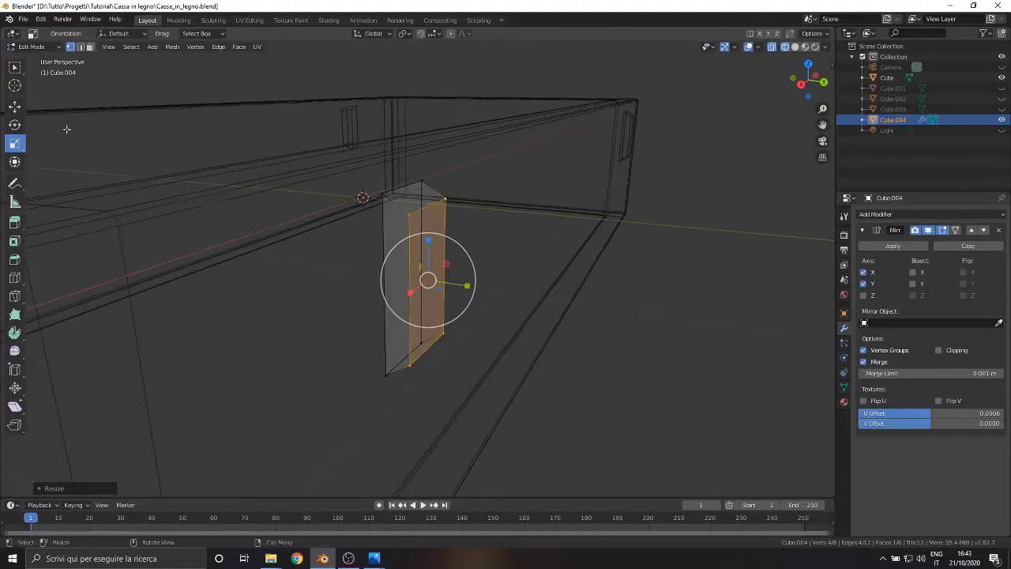
Step: Select the whole block and apply a very small bevel to all its edges
click(15, 109)
scroll(466, 289, up, 3)
key(a)
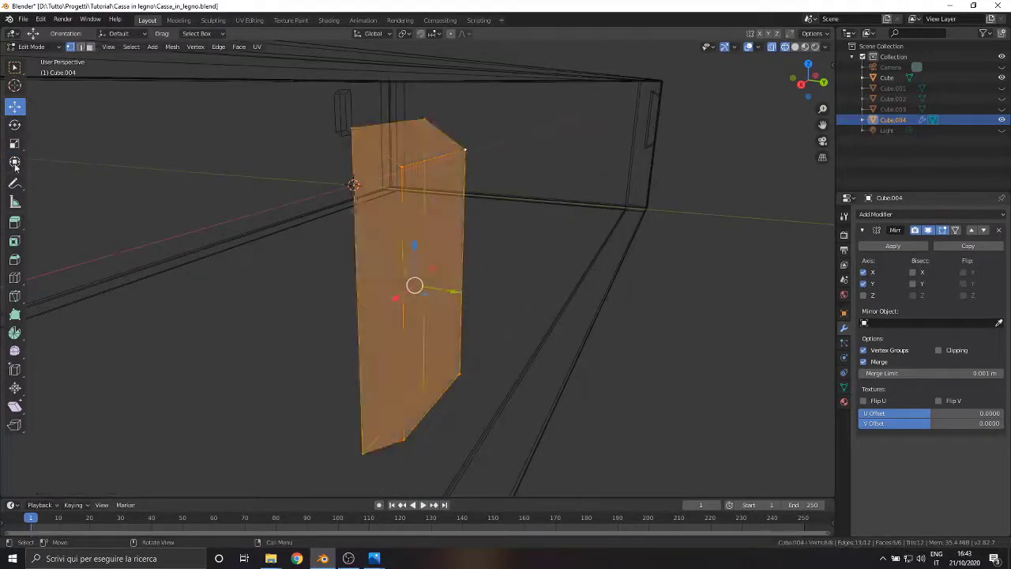
click(15, 259)
drag(470, 293, 474, 293)
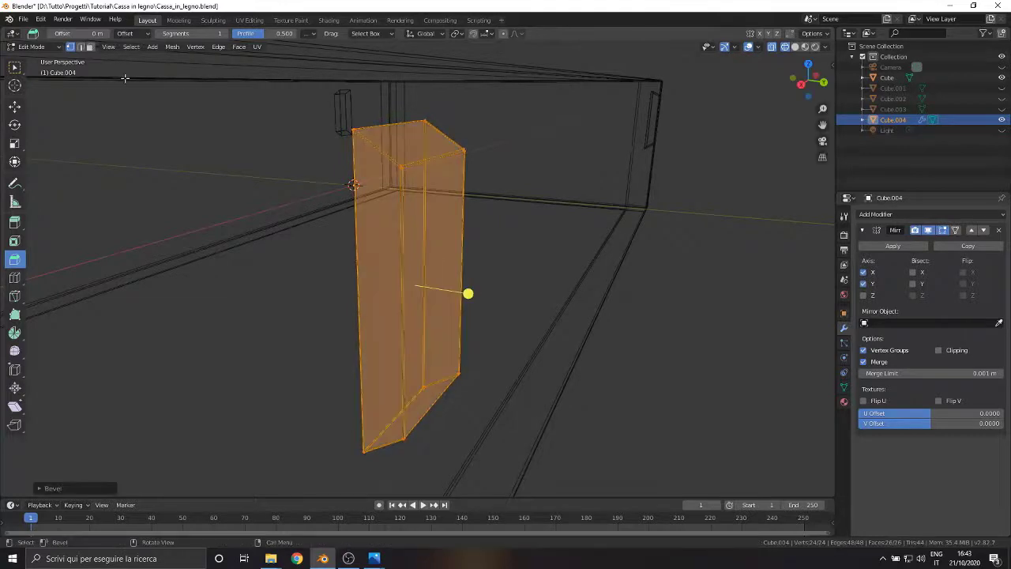
Step: Return to Object Mode, deselect the block and switch the viewport to Solid shading
click(31, 47)
click(38, 58)
scroll(362, 218, down, 3)
click(325, 275)
key(z)
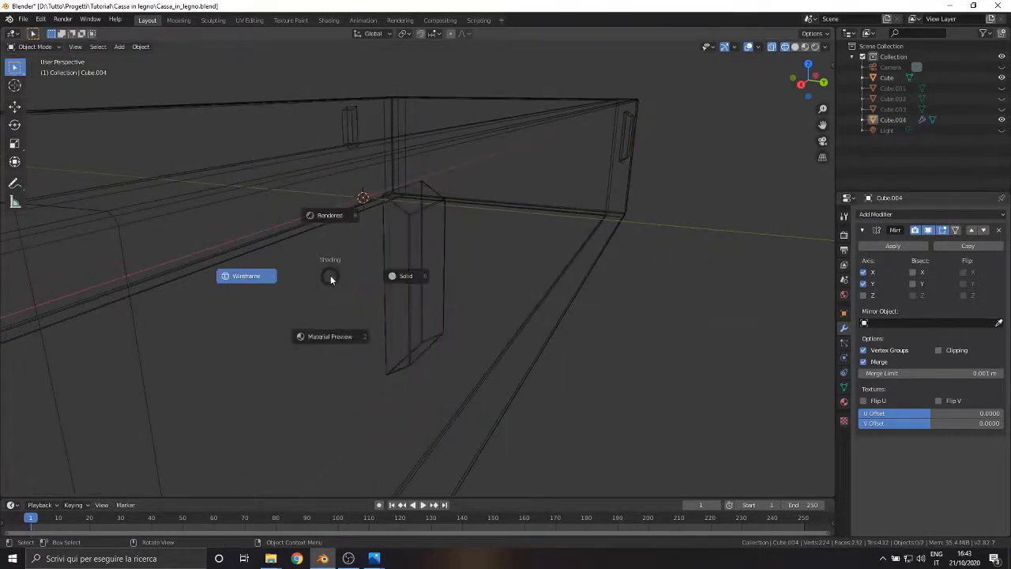
click(406, 276)
scroll(630, 259, down, 3)
Step: In the back view, move the block along X to centre it beneath the lid's end strip, and return to Object Mode
click(797, 90)
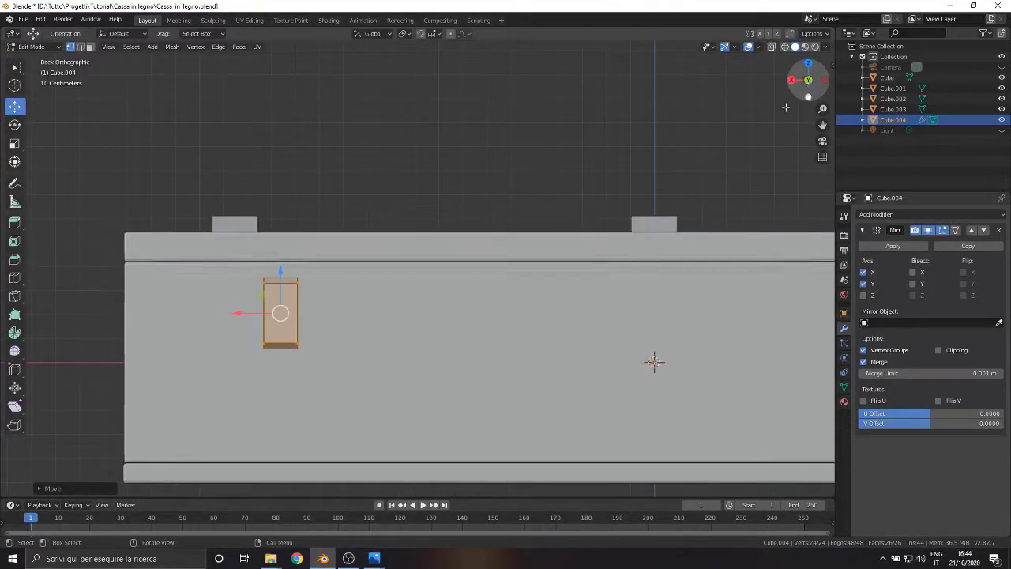
scroll(316, 316, up, 3)
shift+middle_drag(239, 349, 480, 341)
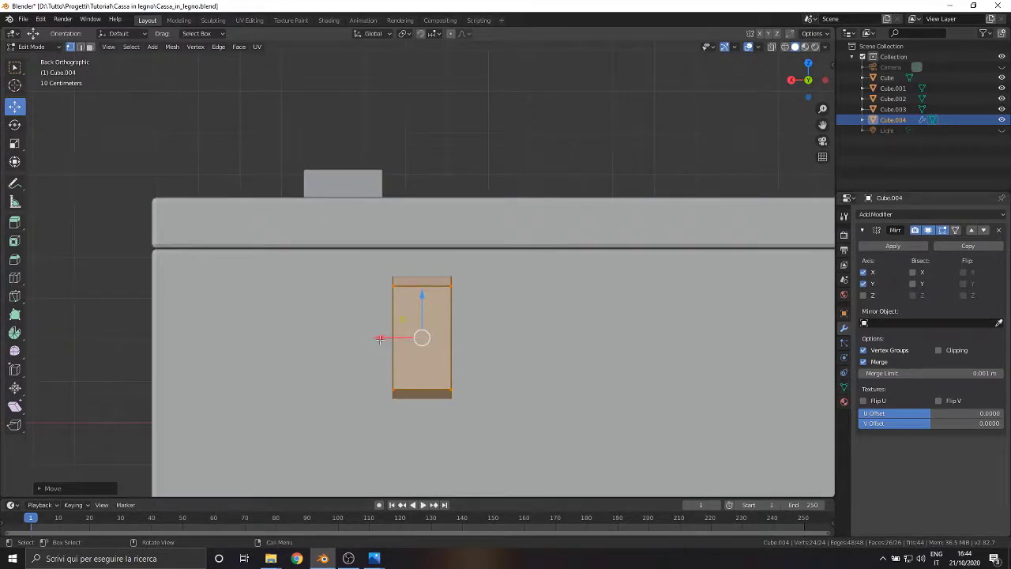
drag(379, 338, 299, 336)
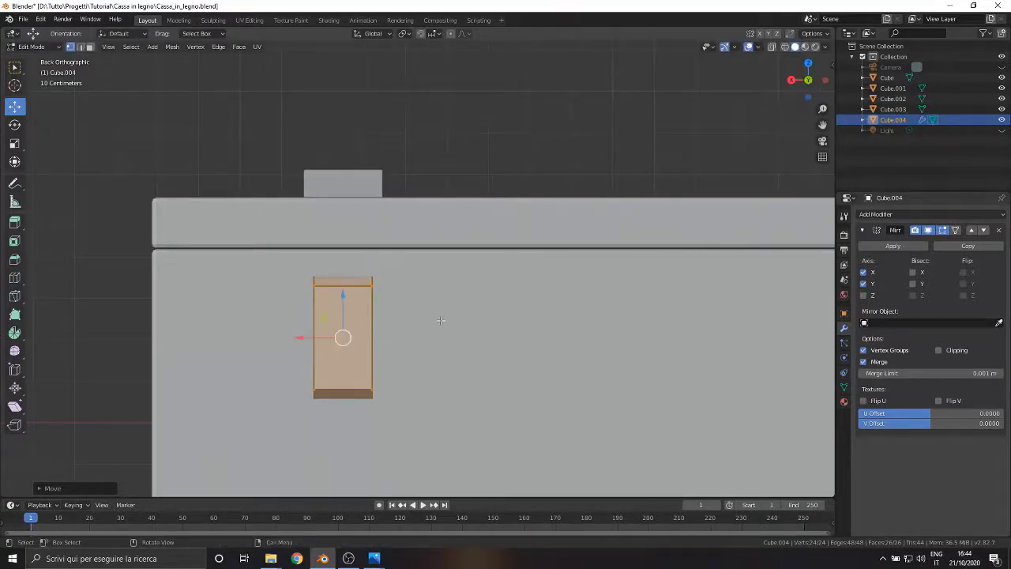
middle_drag(301, 338, 529, 325)
click(34, 47)
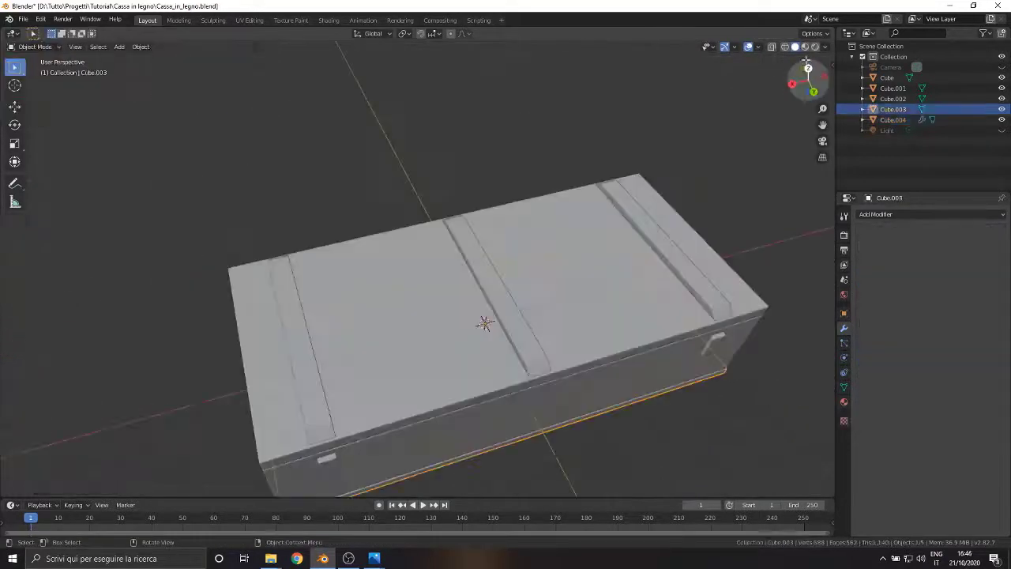
Step: Switch to the top view and hide Cube.004, Cube.002 and Cube.001, leaving the crate body and base panel shown
click(809, 68)
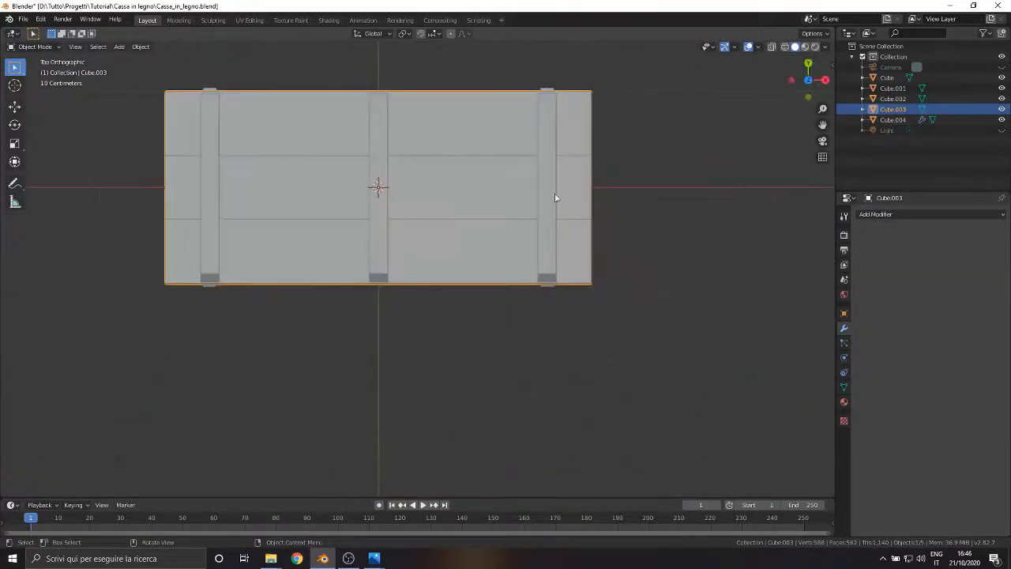
click(1001, 120)
click(1002, 99)
click(1002, 89)
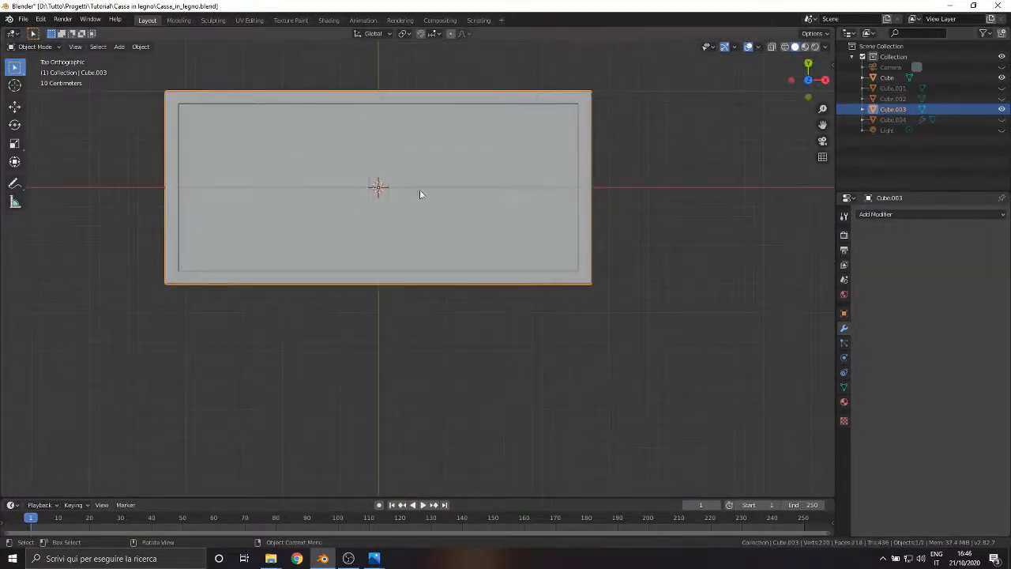
Step: Switch to Wireframe shading and enter Edit Mode on the base panel Cube.003 with nothing selected
scroll(367, 194, up, 3)
key(z)
click(352, 180)
shift+middle_drag(353, 163, 561, 384)
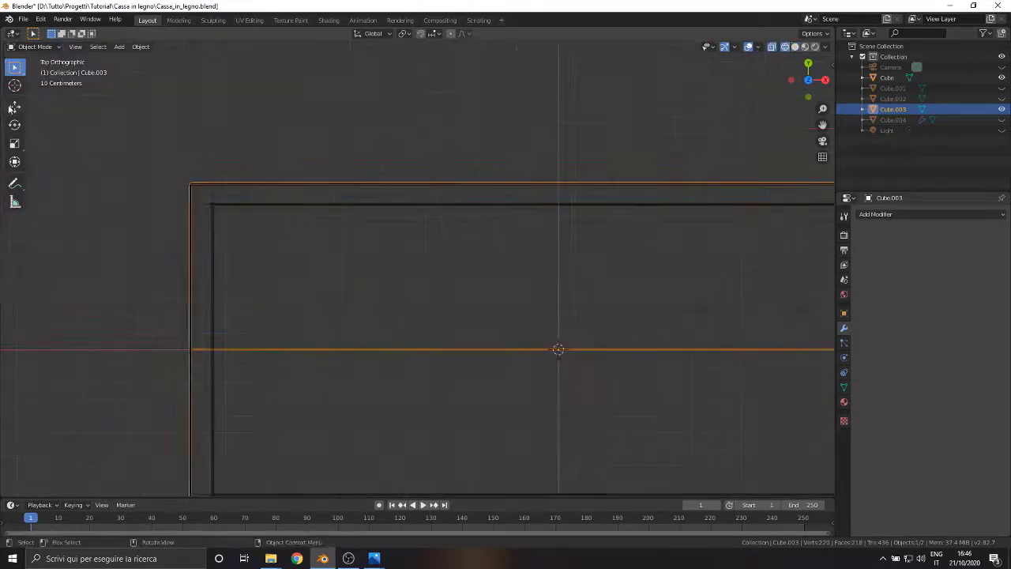
click(33, 46)
click(33, 69)
click(264, 186)
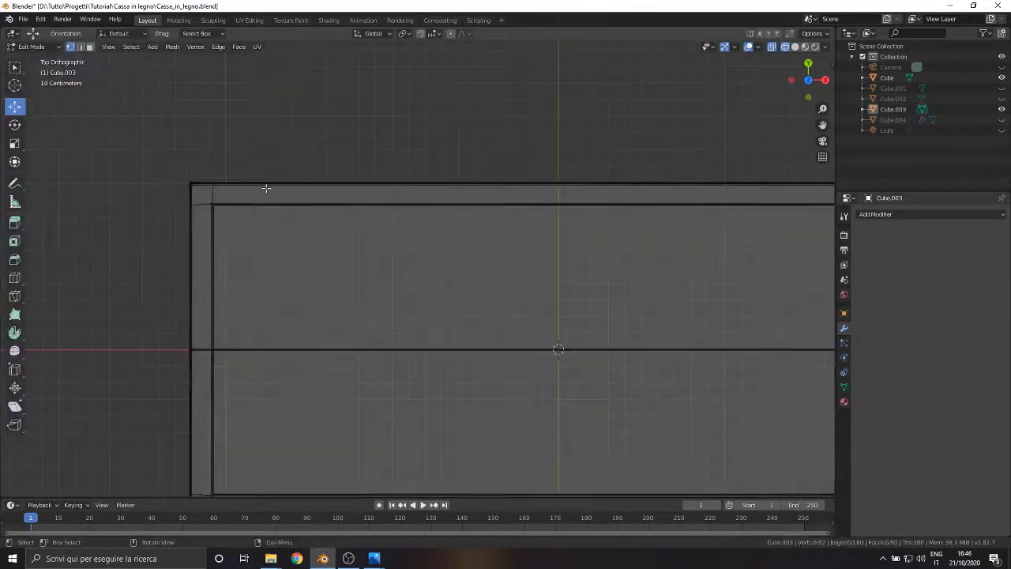
Step: Select the whole base panel mesh and scale it along Y to about 0.99 in the top view
scroll(266, 187, down, 5)
middle_drag(277, 225, 397, 243)
key(a)
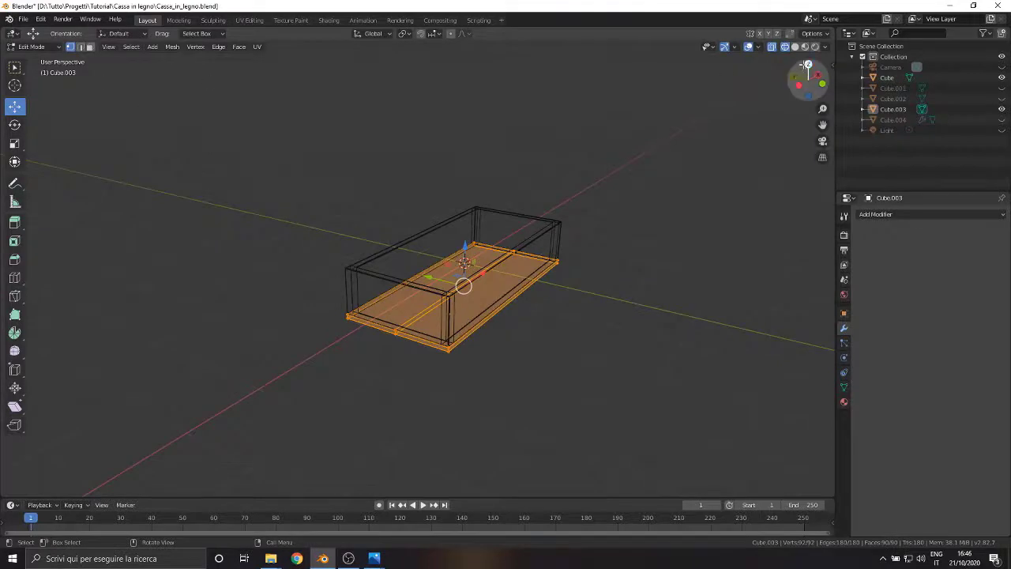
key(KP_7)
scroll(464, 249, up, 6)
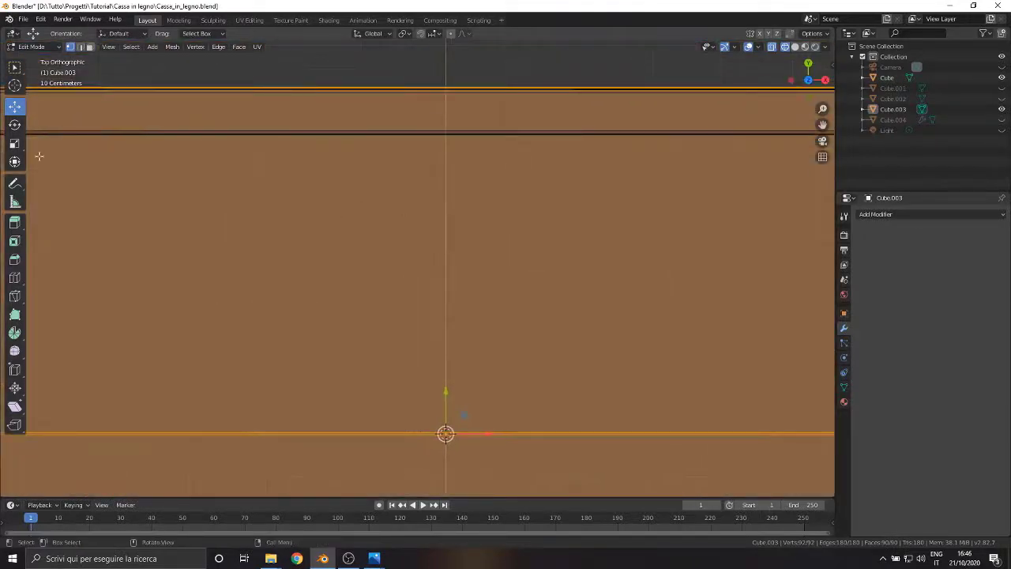
click(14, 144)
key(s)
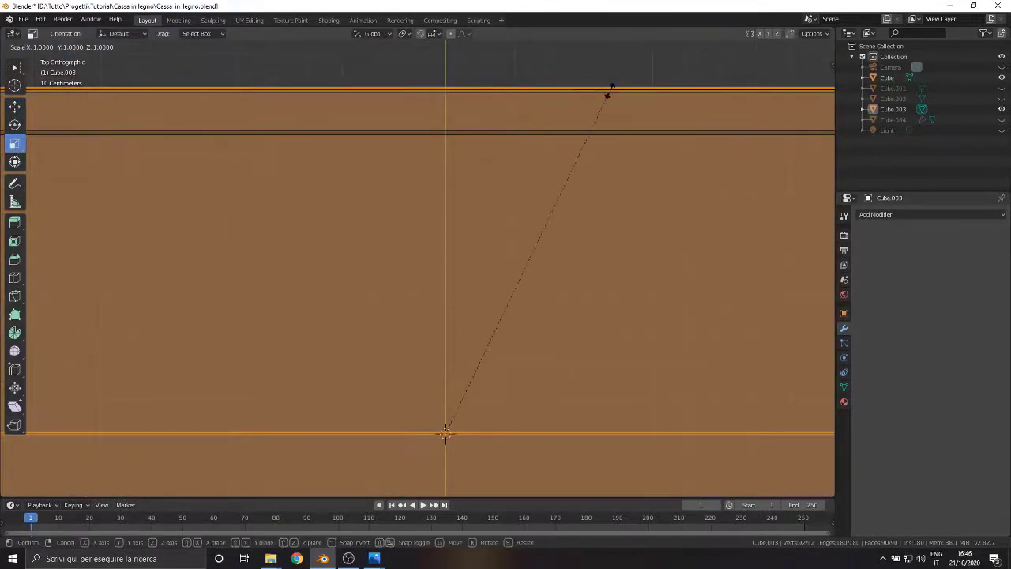
key(y)
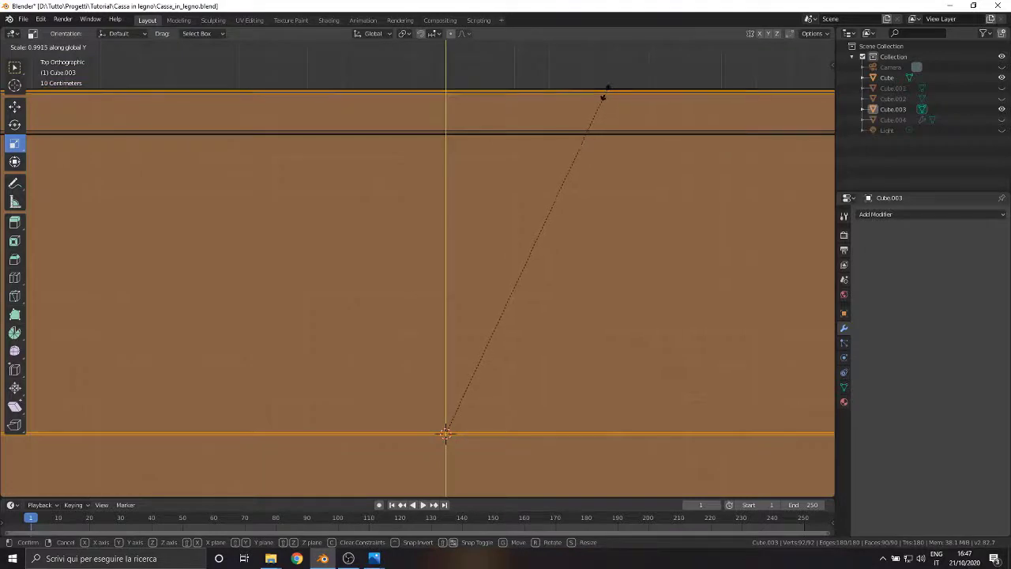
click(605, 92)
Step: Scale the base panel along X to about 1.009 so its short ends overhang the crate walls slightly
scroll(210, 260, down, 6)
shift+middle_drag(210, 260, 542, 197)
scroll(542, 233, up, 5)
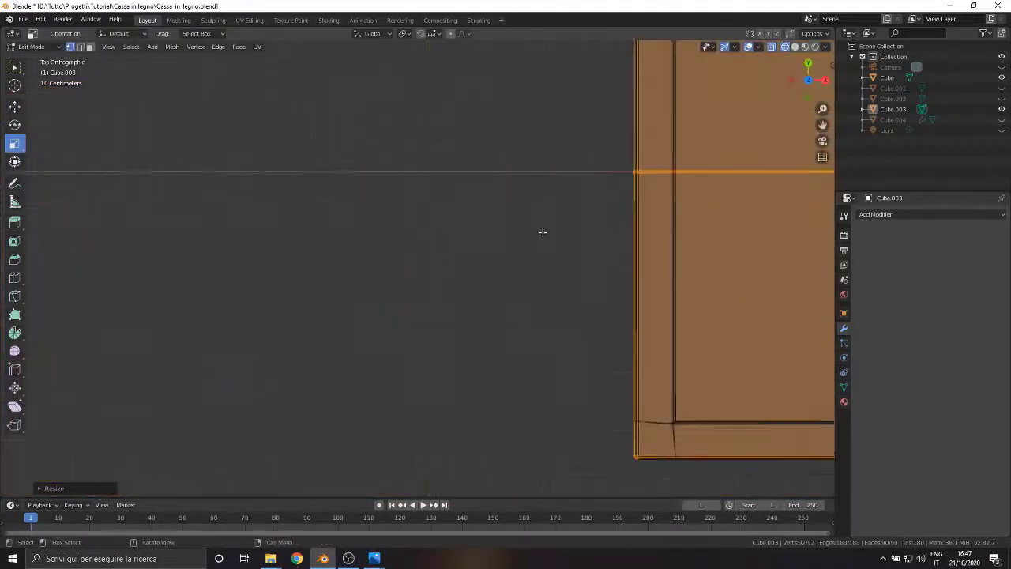
shift+middle_drag(542, 232, 308, 230)
key(s)
key(x)
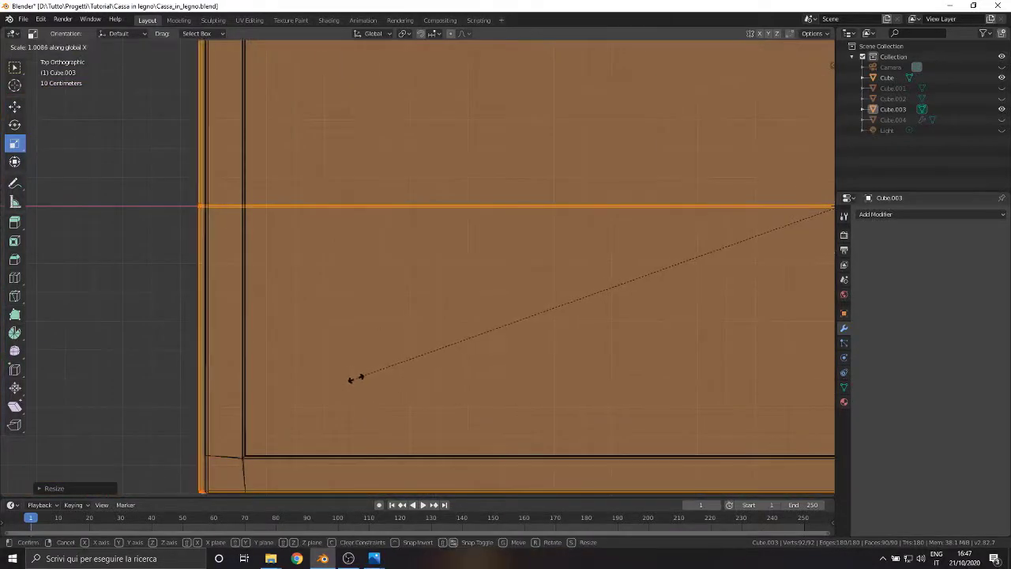
click(354, 378)
Step: Switch to Solid shading and return the base panel to Object Mode, with the crate seen from above at an angle
scroll(350, 322, down, 7)
middle_drag(350, 321, 497, 285)
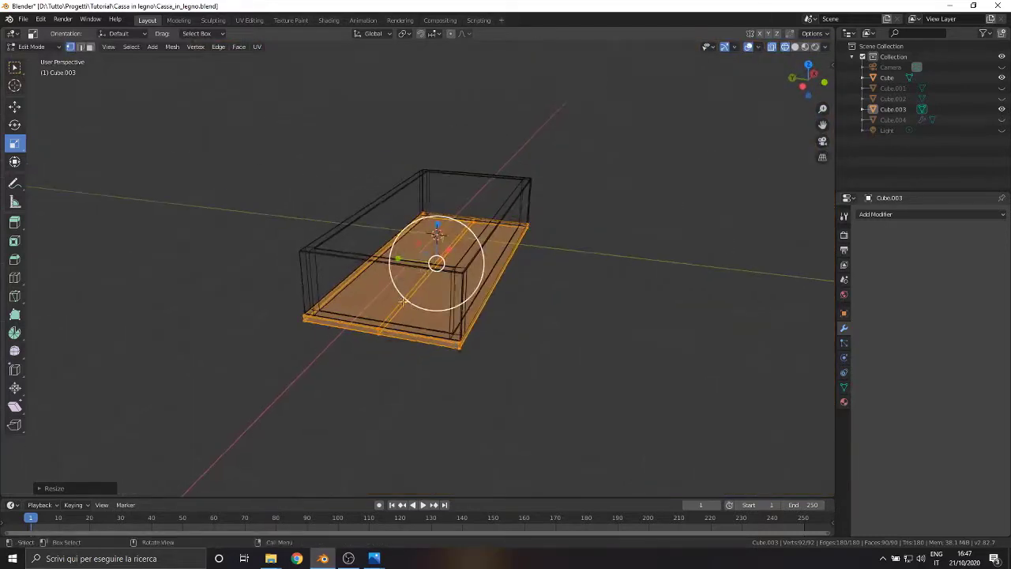
key(alt+z)
click(35, 46)
click(37, 60)
middle_drag(186, 325, 340, 357)
scroll(340, 357, up, 2)
click(29, 47)
click(43, 57)
Step: Add a cube mesh at the centre of the crate and enter Edit Mode on it
click(120, 47)
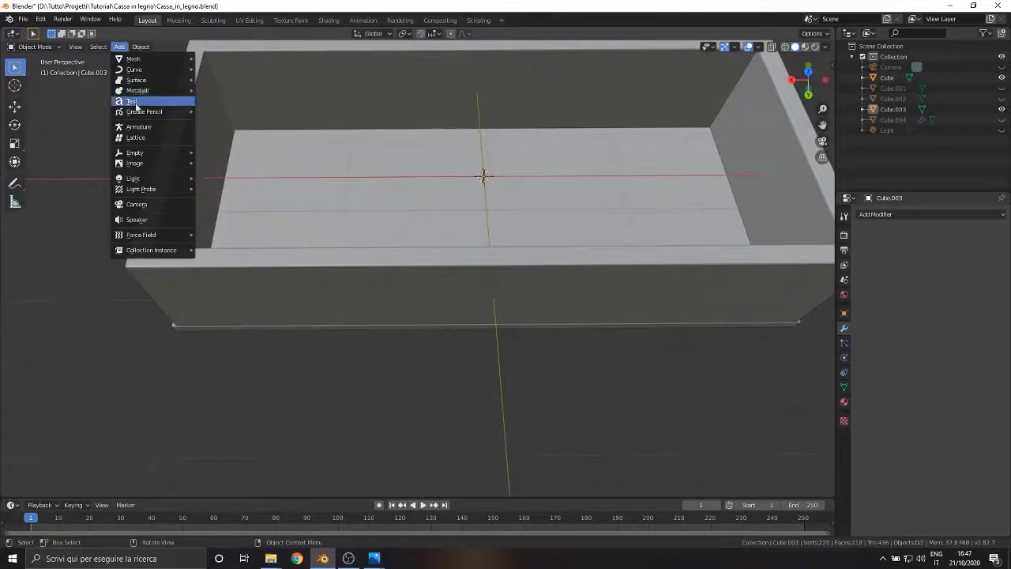
mouse_move(138, 58)
click(220, 70)
click(34, 47)
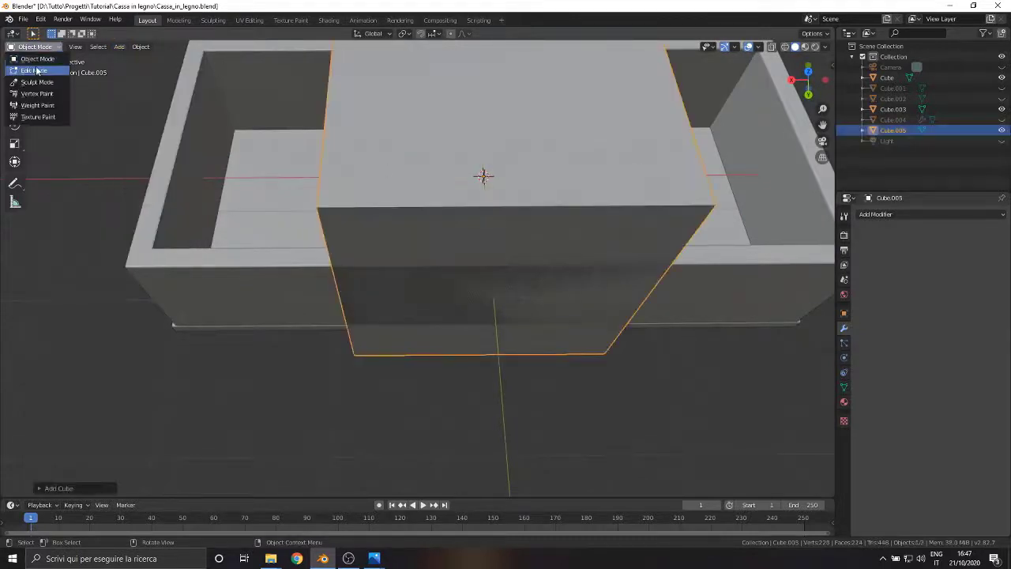
click(40, 71)
Step: Switch to Wireframe shading and scale the new cube down to a small block around the origin
key(z)
click(327, 199)
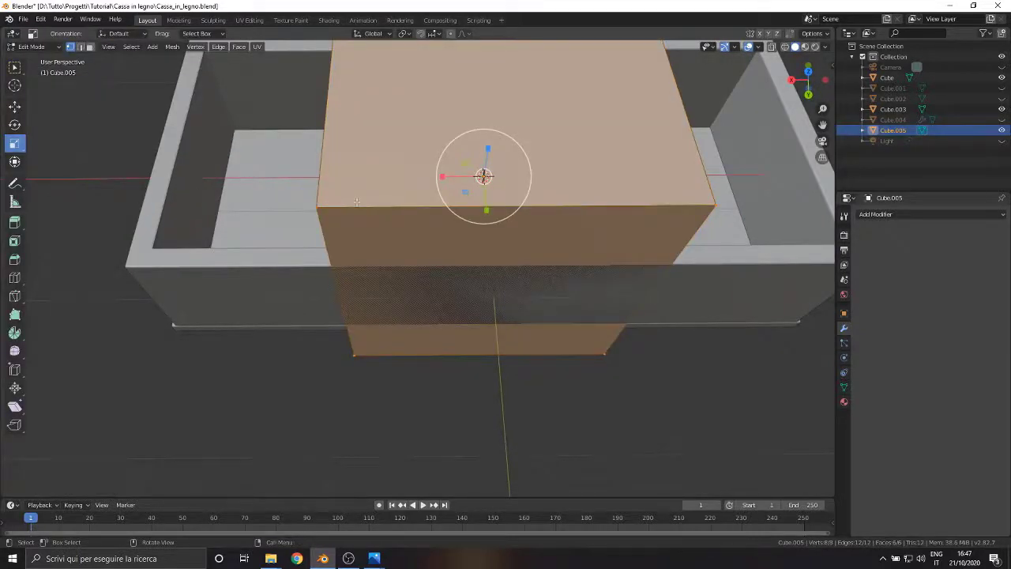
key(z)
click(259, 205)
key(s)
click(447, 192)
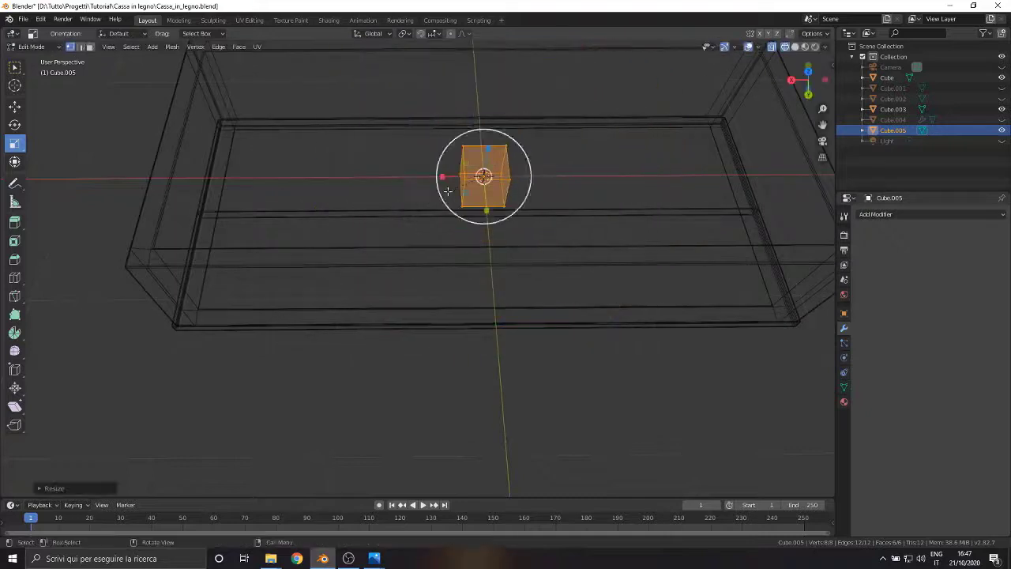
Step: In the top view, scale the block down further to about half its size and frame it
click(809, 71)
scroll(632, 118, up, 4)
key(s)
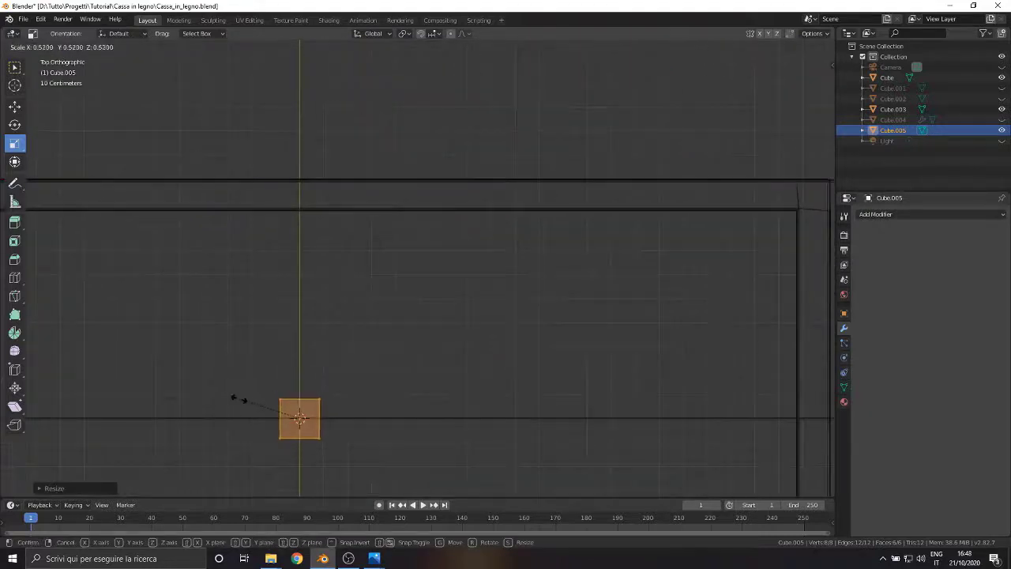
click(245, 405)
key(KP_Decimal)
key(Tab)
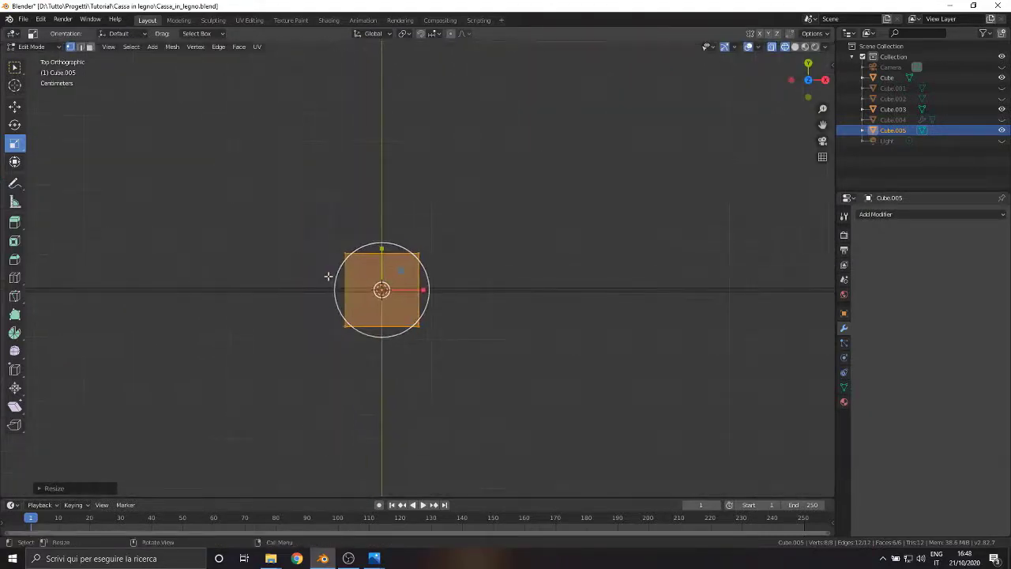
Step: Move the block along Y from the origin onto the crate's long side wall so it overlaps the wall's thickness
click(16, 108)
scroll(417, 266, down, 8)
shift+middle_drag(419, 267, 481, 368)
scroll(481, 368, up, 2)
drag(473, 327, 484, 174)
scroll(491, 209, up, 4)
shift+middle_drag(534, 219, 372, 329)
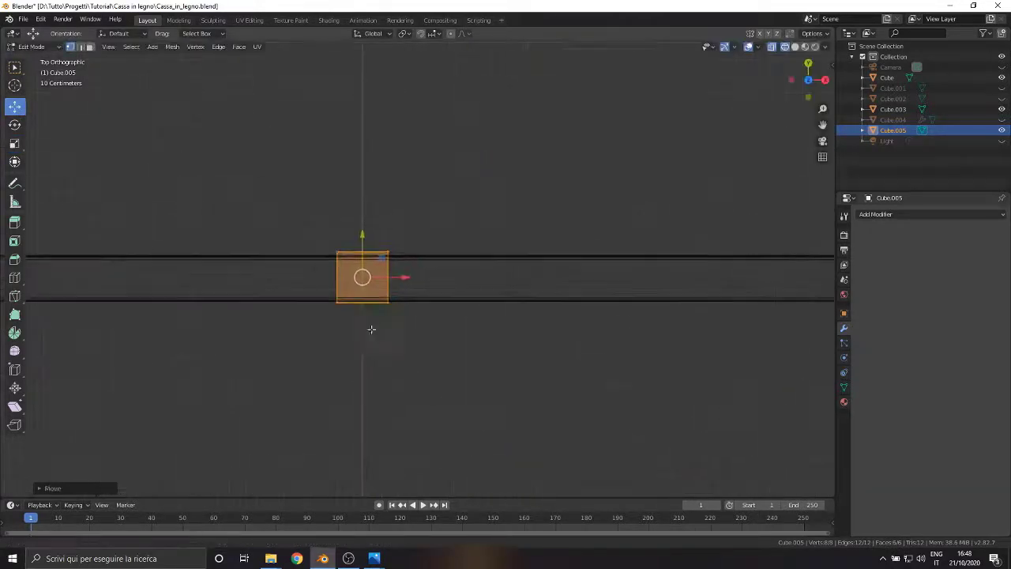
scroll(384, 299, down, 2)
scroll(384, 299, up, 3)
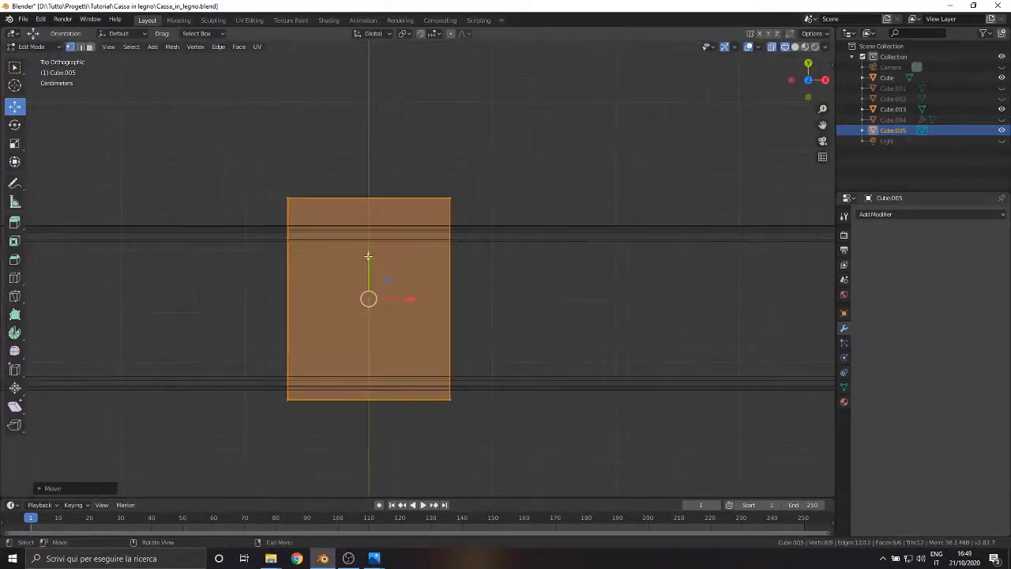
drag(368, 256, 369, 274)
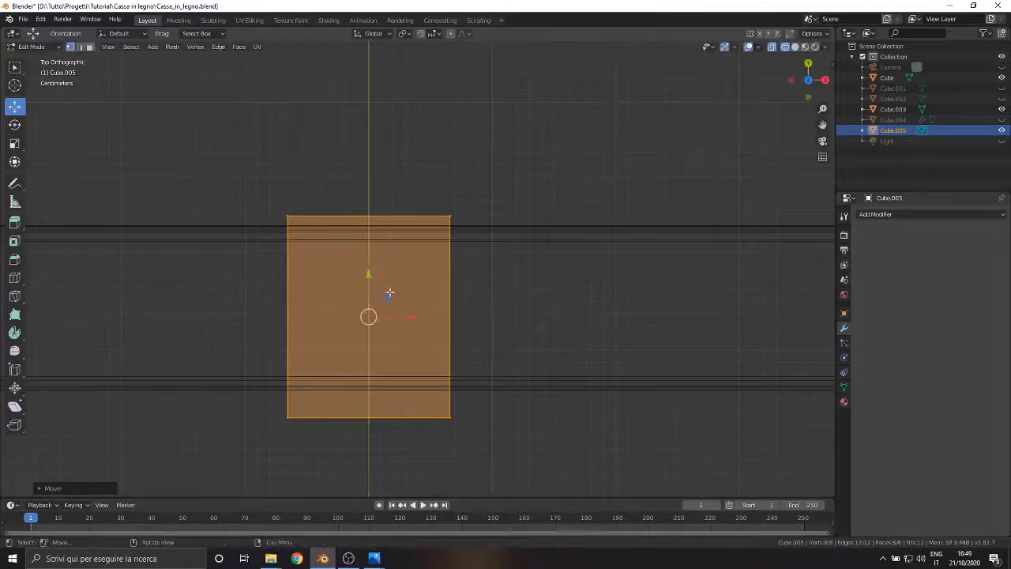
Step: Scale the block along X to roughly a third of its width and shorten it slightly along Y
click(14, 143)
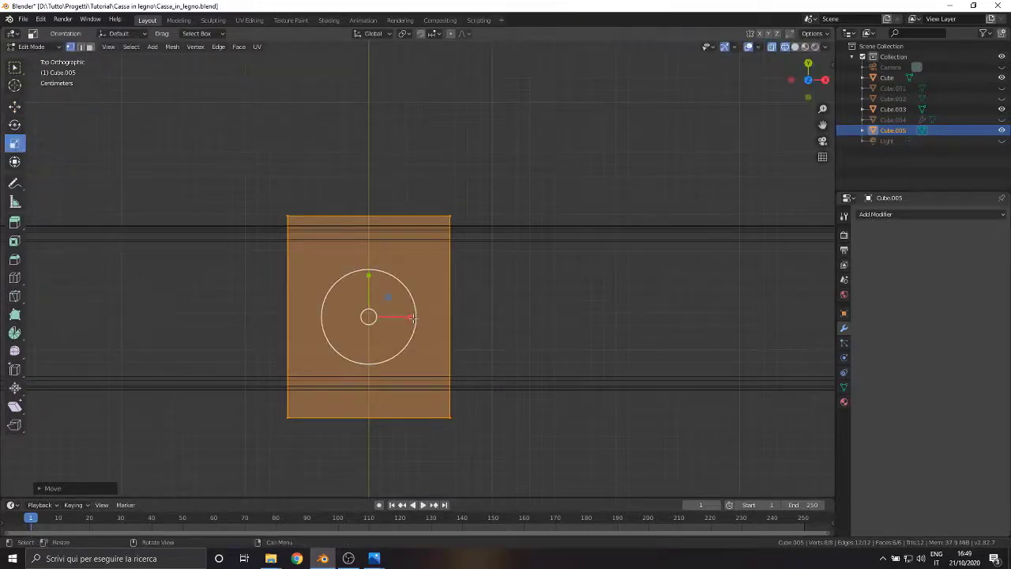
mouse_move(414, 316)
mouse_down()
mouse_move(384, 316)
mouse_move(405, 317)
mouse_up()
drag(369, 272, 367, 276)
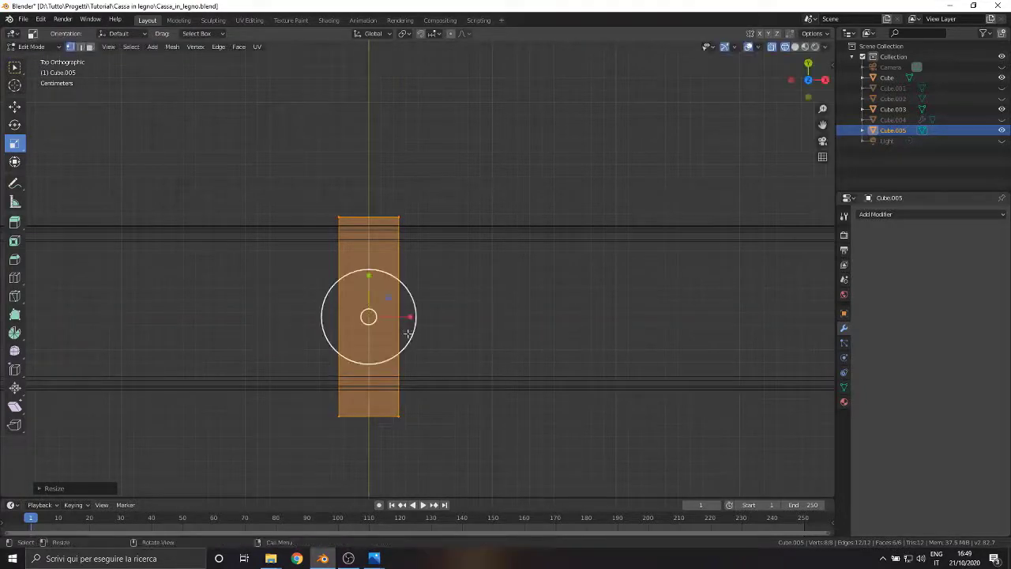
Step: Select the block's inner-side vertices and move them along Y to just inside the wall's inner face
key(Tab)
click(14, 107)
drag(368, 374, 368, 350)
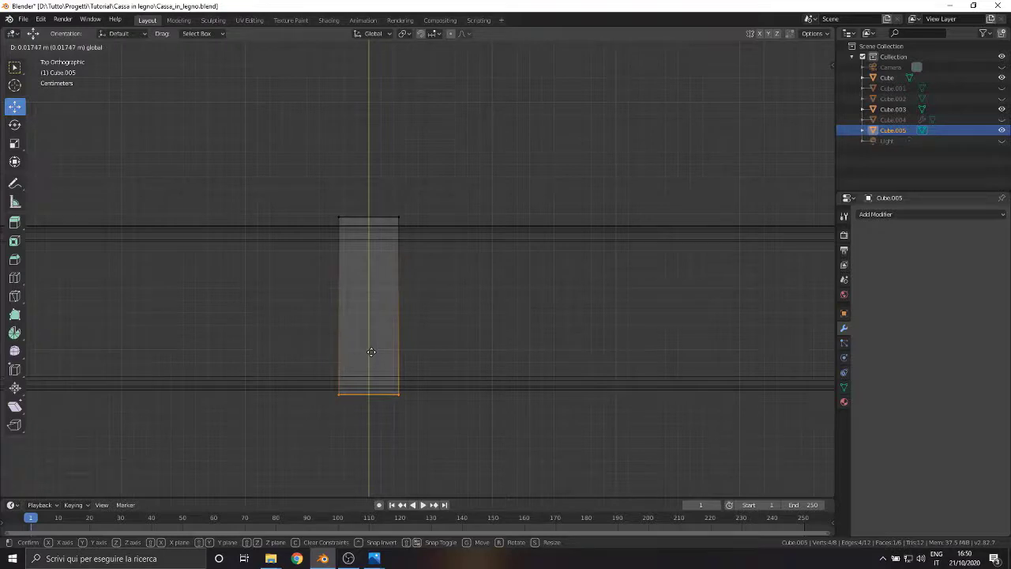
drag(378, 349, 379, 350)
Step: Select the whole block and stretch it along Z into a tall, thin post in perspective view
scroll(395, 346, down, 5)
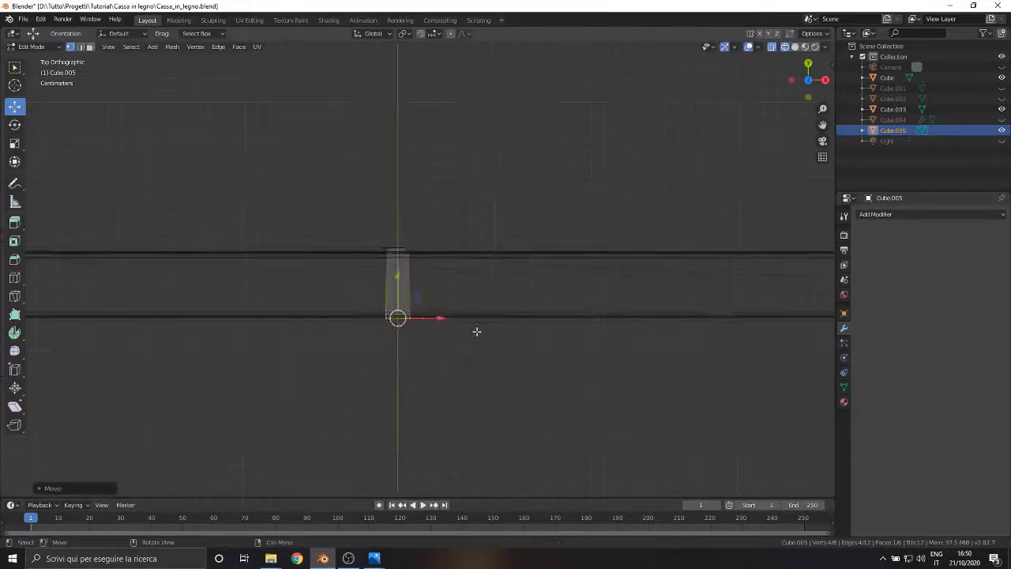
middle_drag(476, 331, 374, 253)
scroll(395, 238, down, 2)
middle_drag(496, 295, 430, 282)
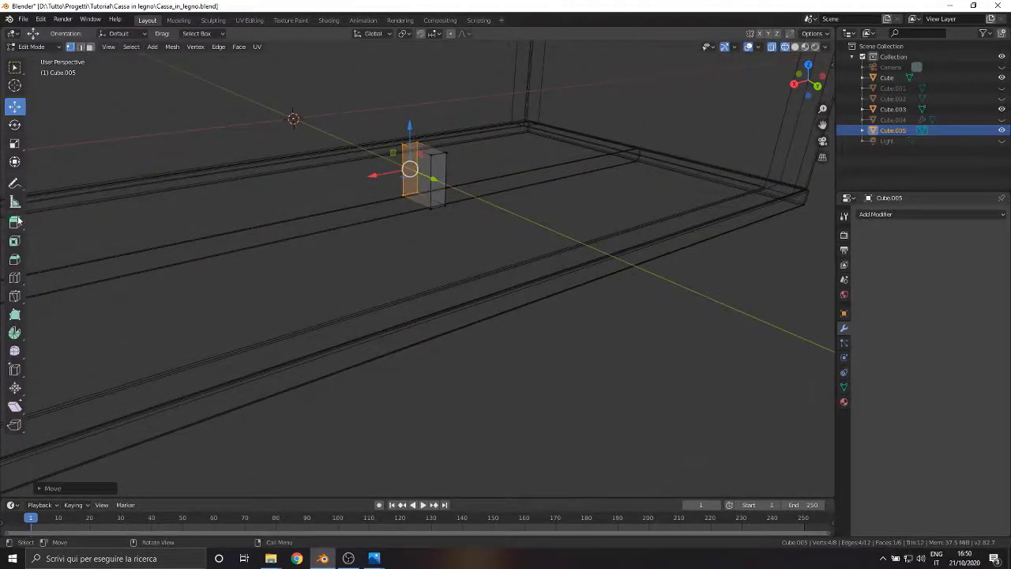
middle_drag(353, 251, 313, 256)
key(a)
click(15, 147)
drag(431, 137, 437, 95)
Step: In the back view, move the post down along Z until its lower end meets the base panel's underside
scroll(439, 96, down, 4)
click(15, 107)
click(807, 84)
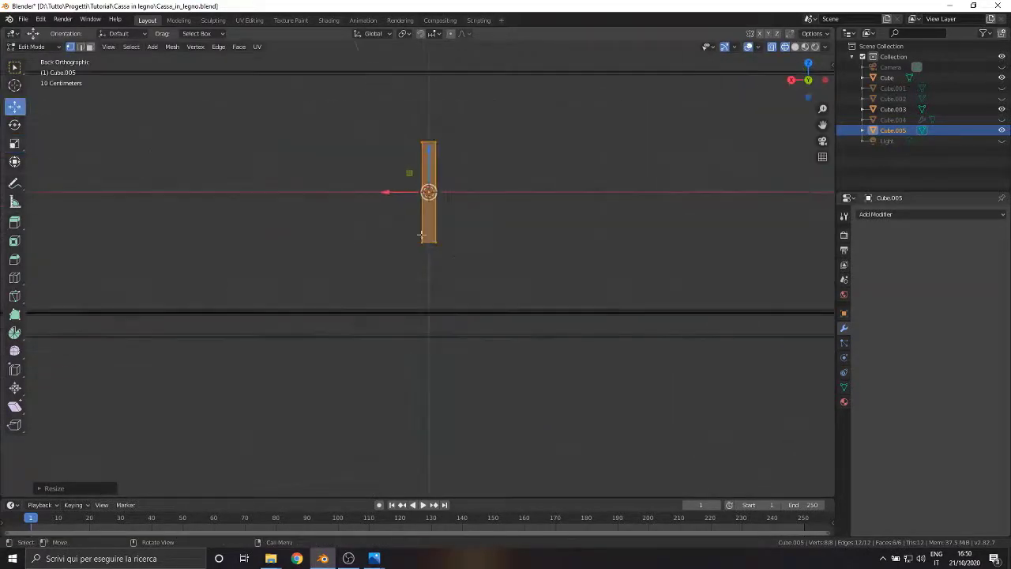
key(g)
key(z)
drag(452, 248, 451, 249)
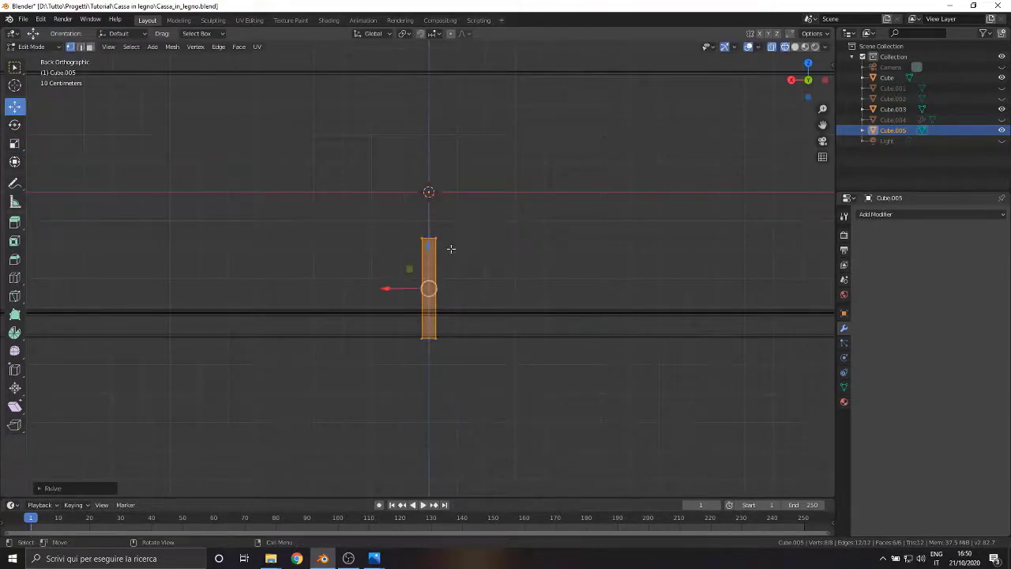
Step: Select the post's upper vertices and raise them along Z to lengthen it up the crate wall
drag(495, 216, 403, 256)
mouse_move(429, 199)
mouse_down()
mouse_move(423, 99)
mouse_move(441, 189)
mouse_up()
scroll(462, 244, down, 5)
scroll(462, 244, up, 5)
scroll(460, 258, down, 4)
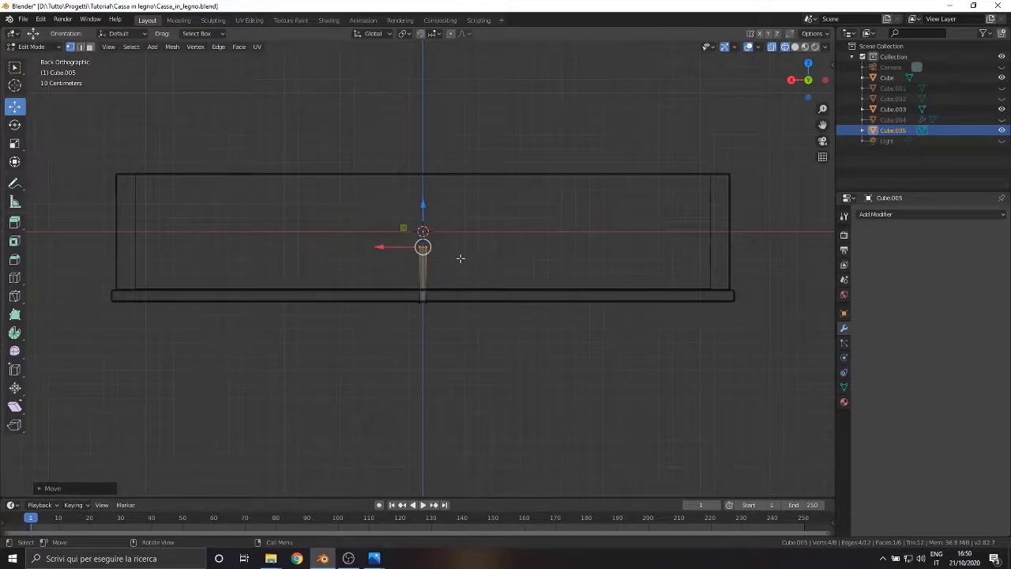
Step: Widen the whole post along X, and raise its upper vertices a little further along Z
scroll(461, 258, up, 4)
key(a)
click(15, 145)
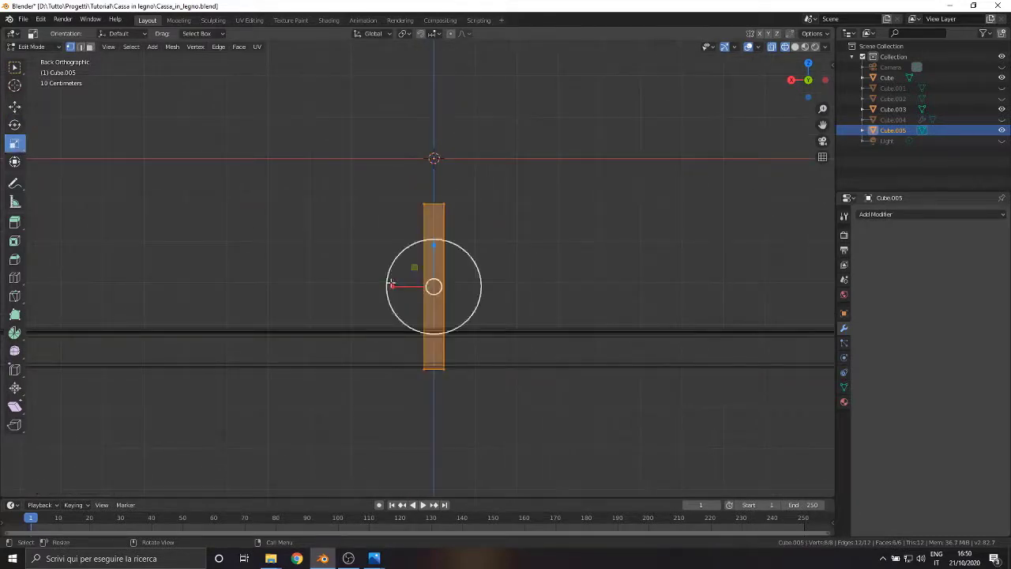
drag(392, 286, 376, 286)
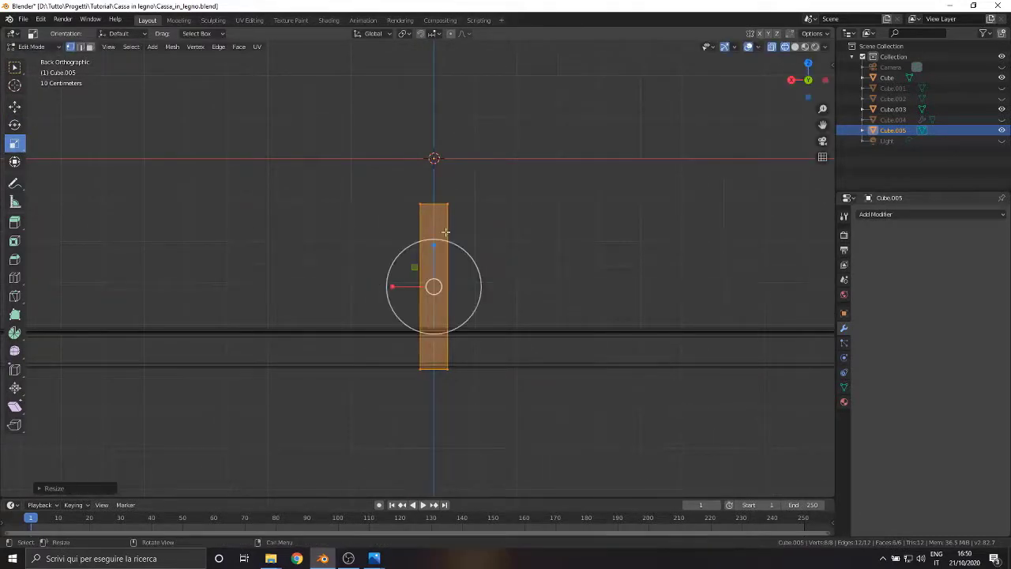
drag(391, 183, 482, 216)
click(15, 108)
scroll(474, 232, down, 4)
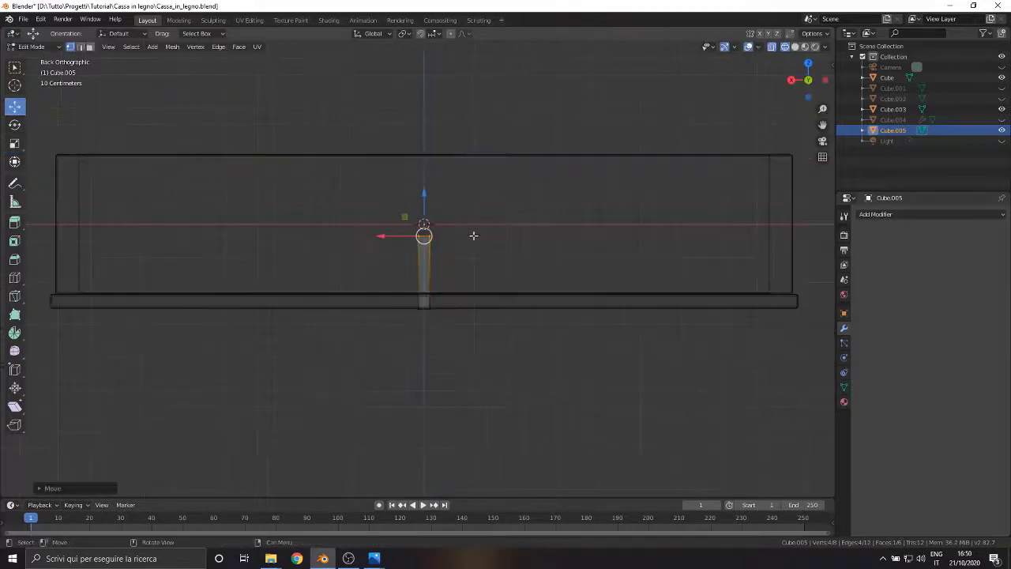
Step: Select the whole post, move it along X toward one end of the crate and lower it slightly
key(a)
drag(390, 273, 121, 276)
shift+middle_drag(179, 354, 683, 383)
mouse_move(616, 304)
mouse_down()
mouse_move(524, 306)
mouse_move(621, 313)
mouse_up()
shift+middle_drag(756, 360, 505, 363)
scroll(425, 295, up, 1)
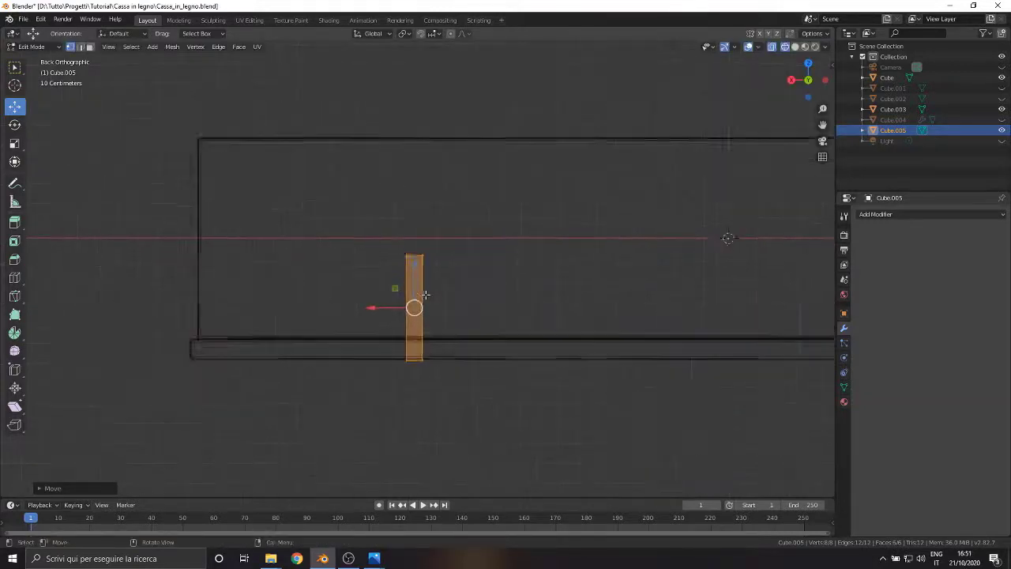
Step: Add a vertical loop cut near the post's outer side and a horizontal loop cut close to its lower end
mouse_move(425, 295)
middle_down()
mouse_move(501, 380)
mouse_move(416, 407)
mouse_move(410, 309)
middle_up()
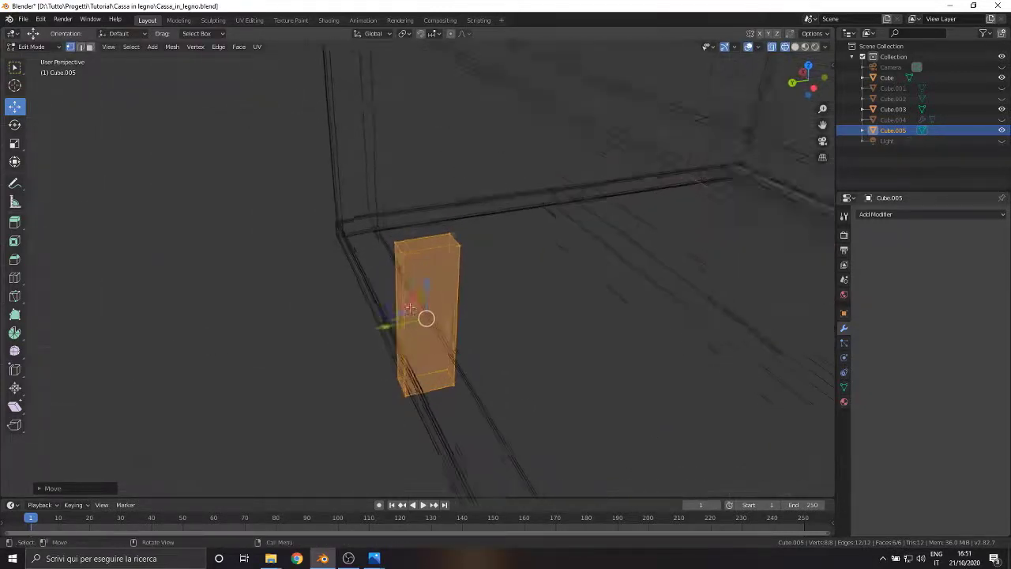
scroll(409, 305, up, 2)
click(407, 238)
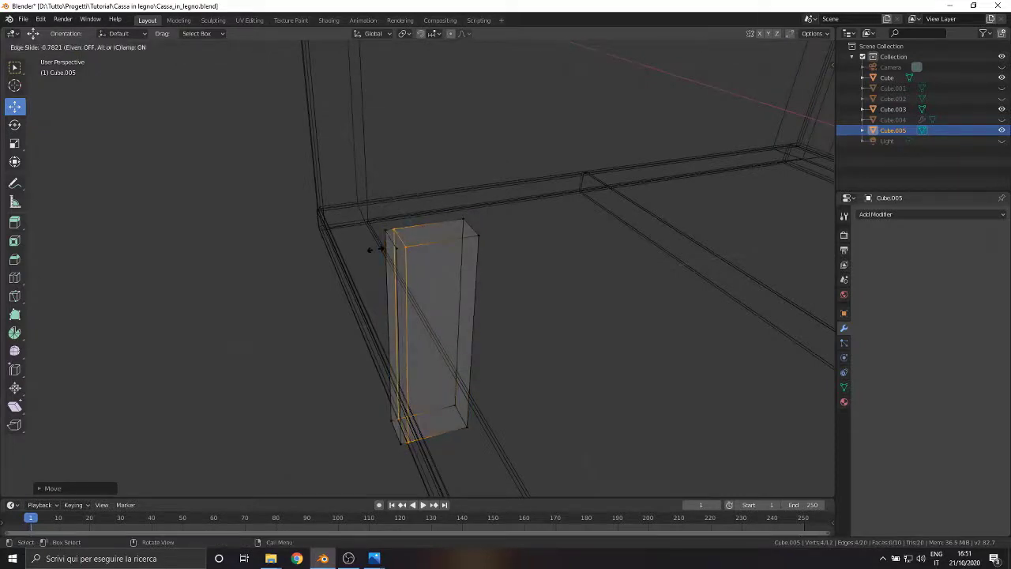
click(375, 249)
key(ctrl+r)
click(423, 357)
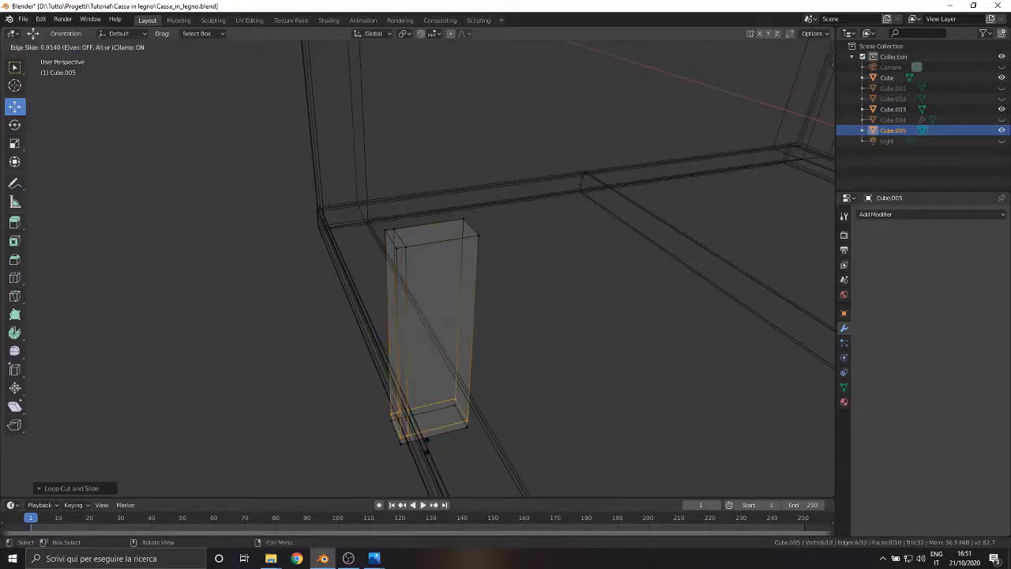
click(427, 451)
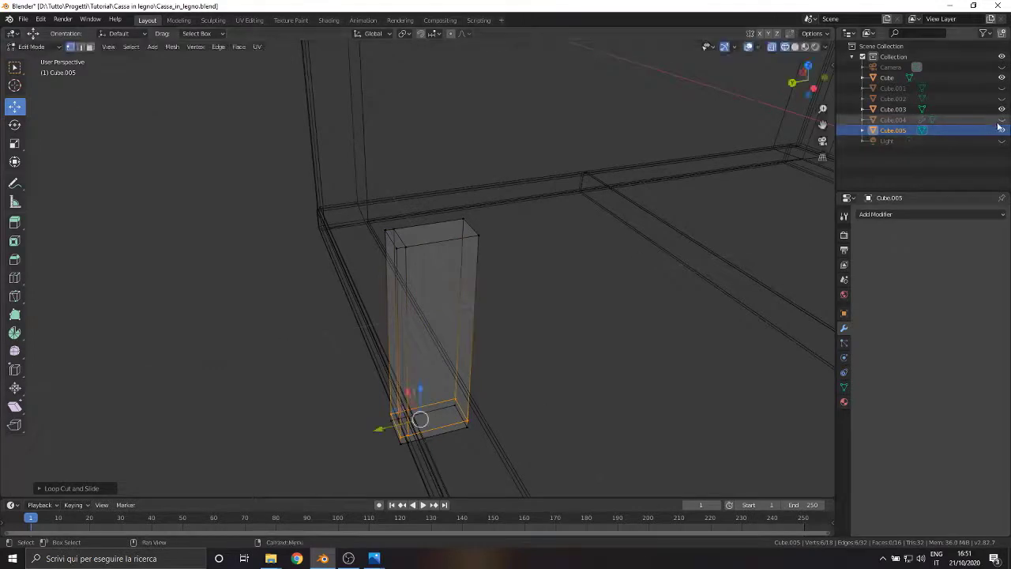
Step: In the right view, move the horizontal edge loop down about 0.014 m along Z to the base panel's lower edge
key(ctrl+KP_1)
shift+middle_drag(463, 404, 534, 210)
scroll(557, 293, up, 9)
shift+middle_drag(642, 332, 433, 325)
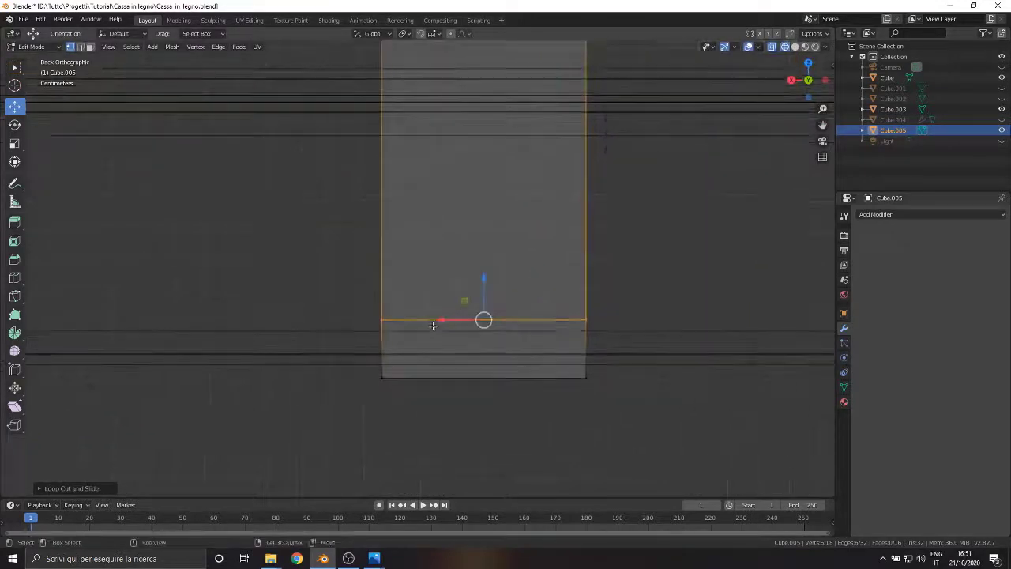
click(791, 80)
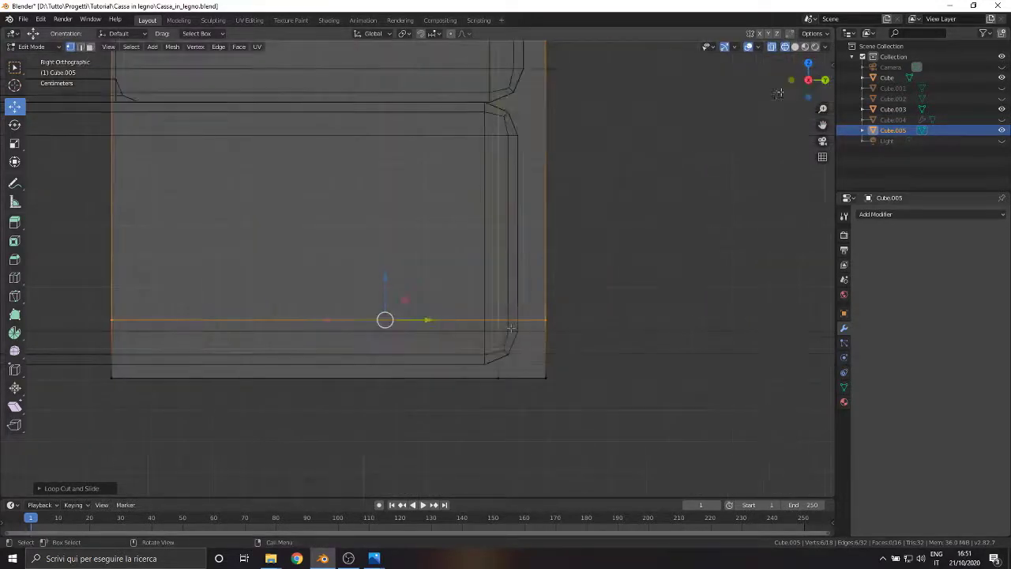
drag(385, 278, 391, 319)
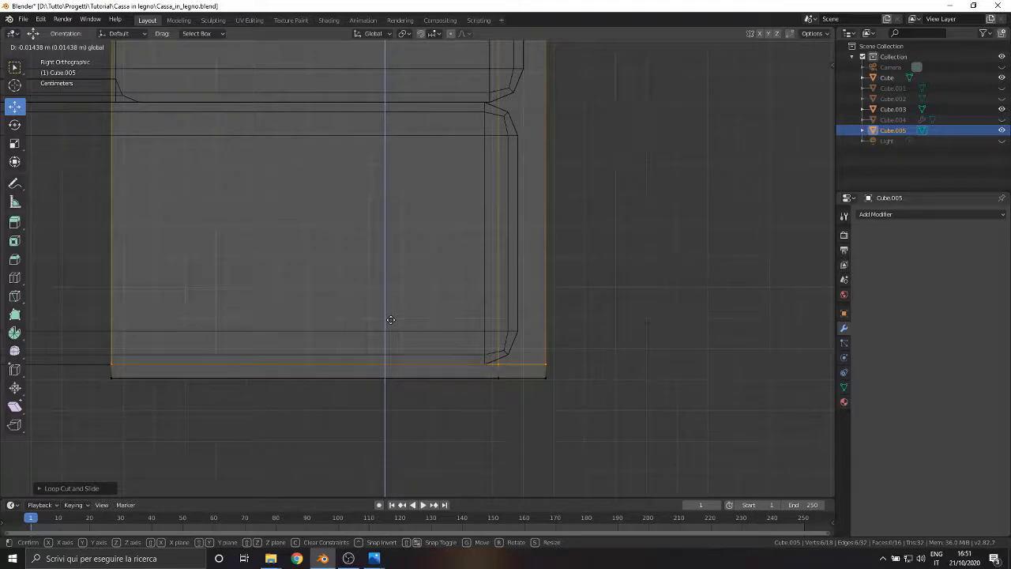
Step: Delete the two vertices at the post's upper inner corner to leave an L-shaped profile
drag(390, 319, 395, 286)
scroll(503, 436, down, 5)
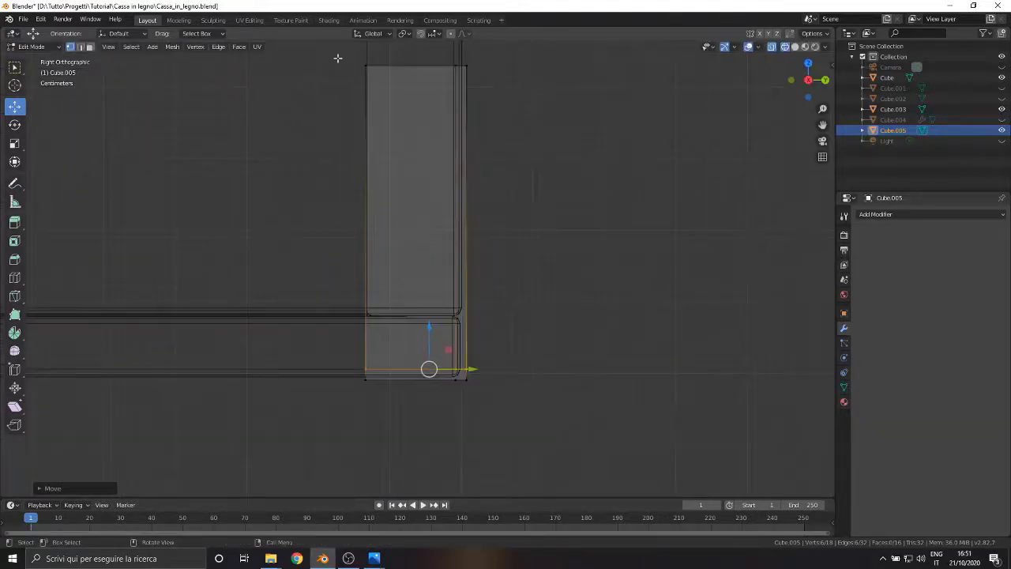
drag(338, 58, 408, 96)
key(x)
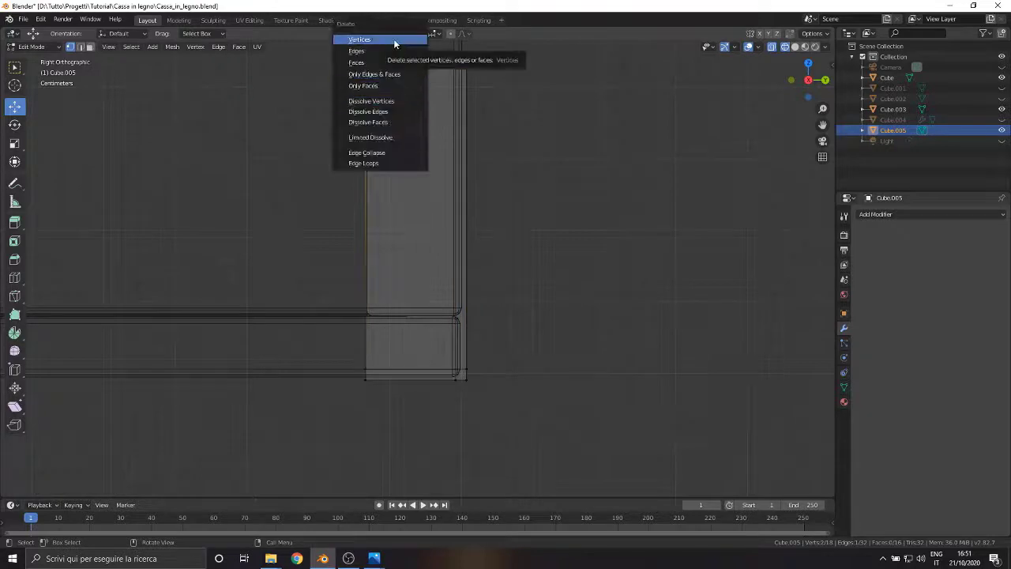
click(393, 38)
Step: Fill the open faces on top of the L's foot and along the inner side of its vertical leg
scroll(429, 386, up, 3)
shift+middle_drag(429, 387, 445, 254)
drag(299, 284, 527, 317)
shift+middle_drag(563, 165, 544, 361)
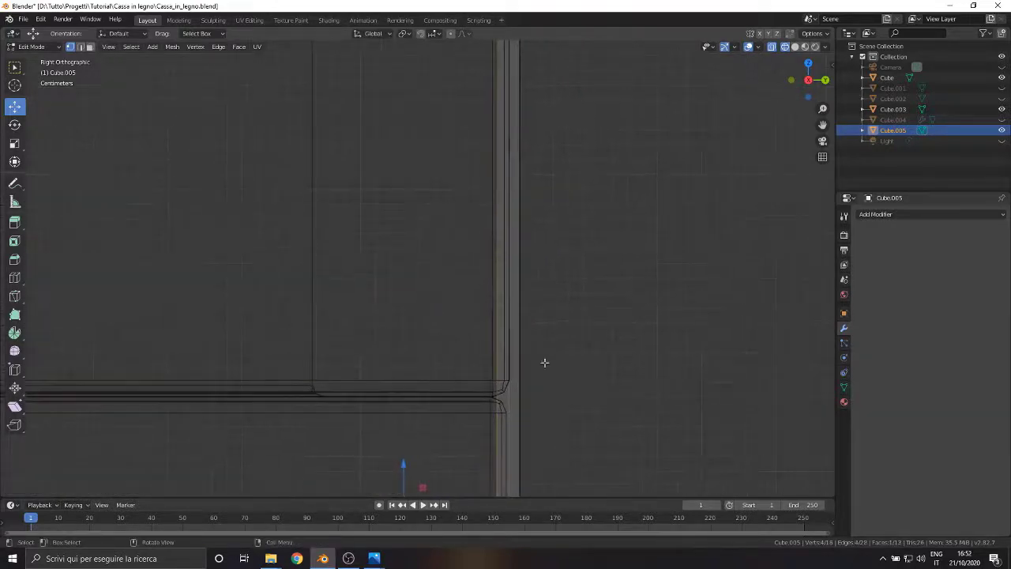
scroll(544, 361, down, 4)
shift+middle_drag(506, 217, 521, 258)
drag(440, 102, 475, 434)
scroll(480, 398, up, 2)
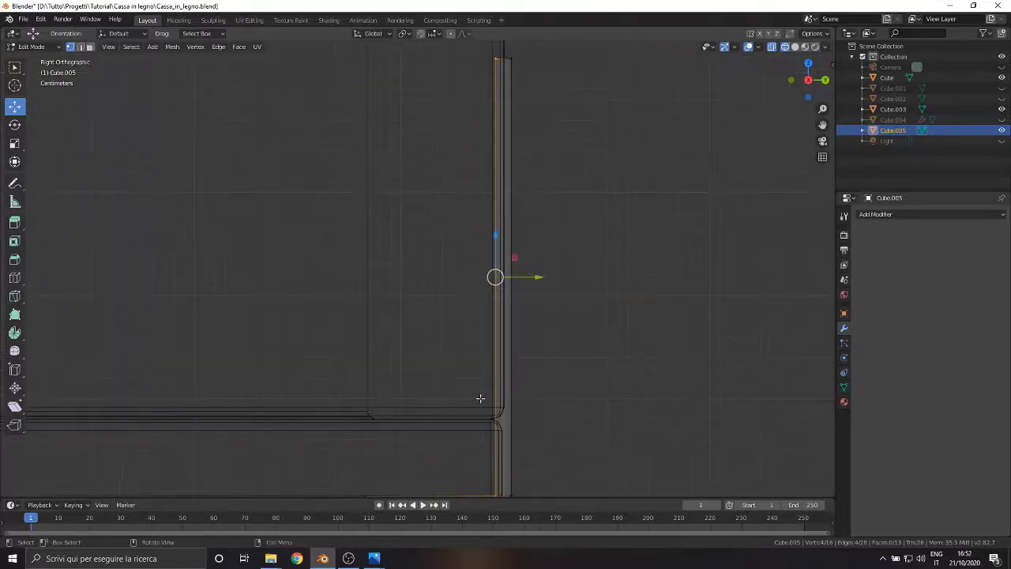
Step: Try to extrude the top end of the vertical leg, and undo the extrusion
middle_drag(386, 313, 445, 329)
scroll(457, 311, up, 3)
drag(471, 233, 471, 244)
key(e)
click(499, 319)
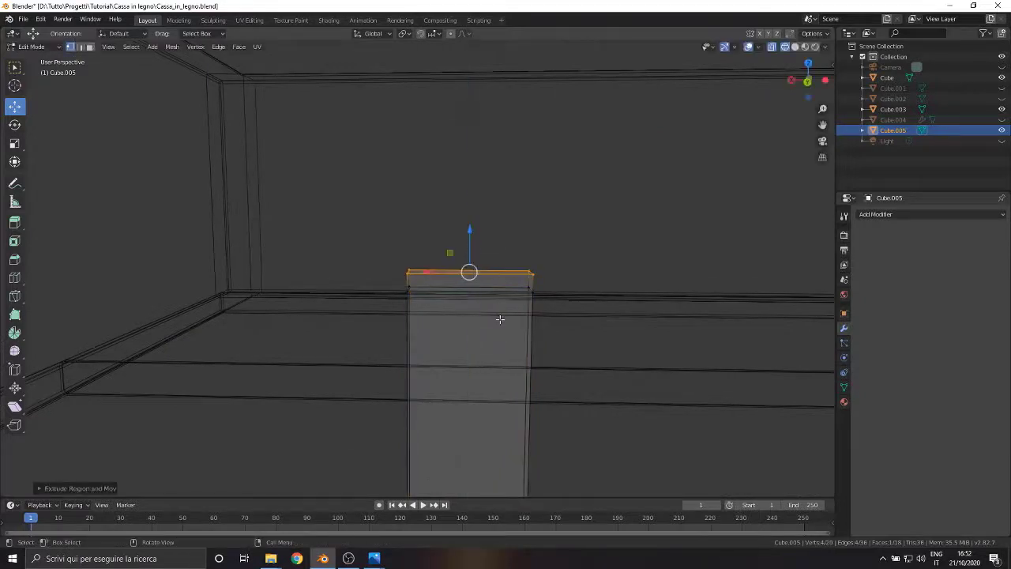
key(ctrl+z)
key(ctrl+z)
Step: In edge select mode, select the bracket's outer vertical edges together with the lower edges of its foot
scroll(499, 319, down, 5)
middle_drag(499, 320, 491, 351)
scroll(447, 379, up, 2)
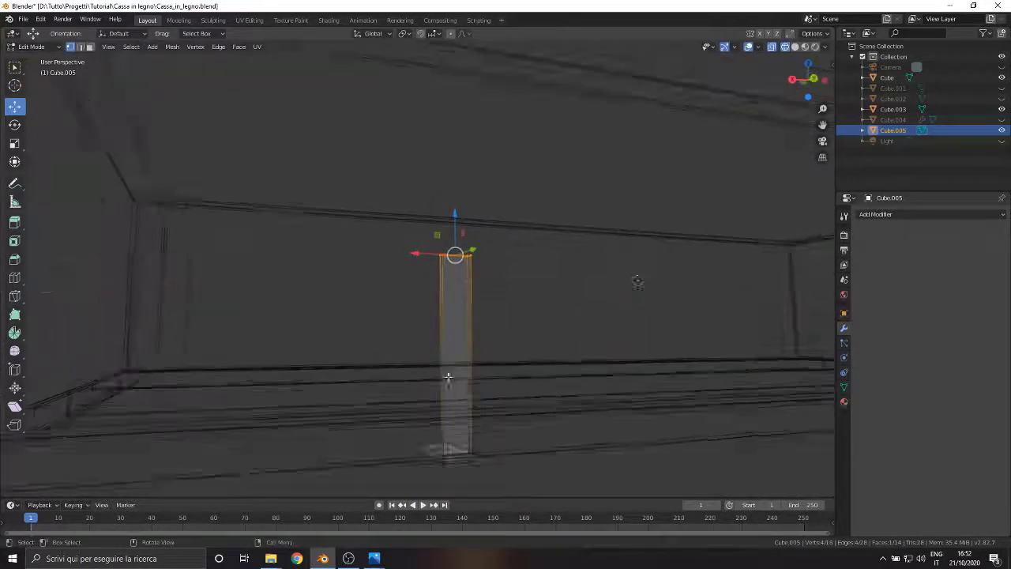
shift+middle_drag(429, 402, 436, 330)
middle_drag(489, 266, 494, 307)
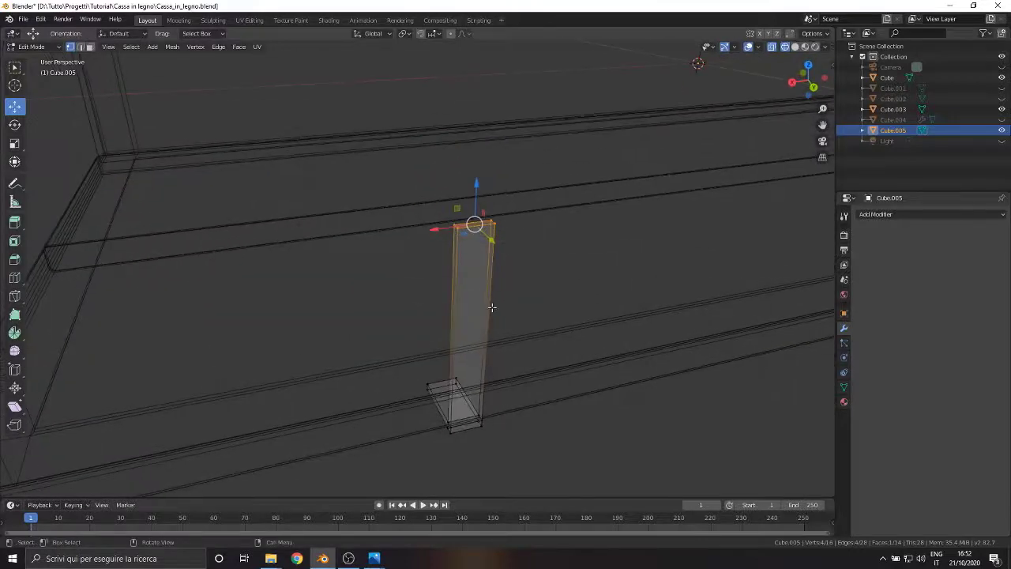
scroll(496, 304, up, 4)
click(80, 46)
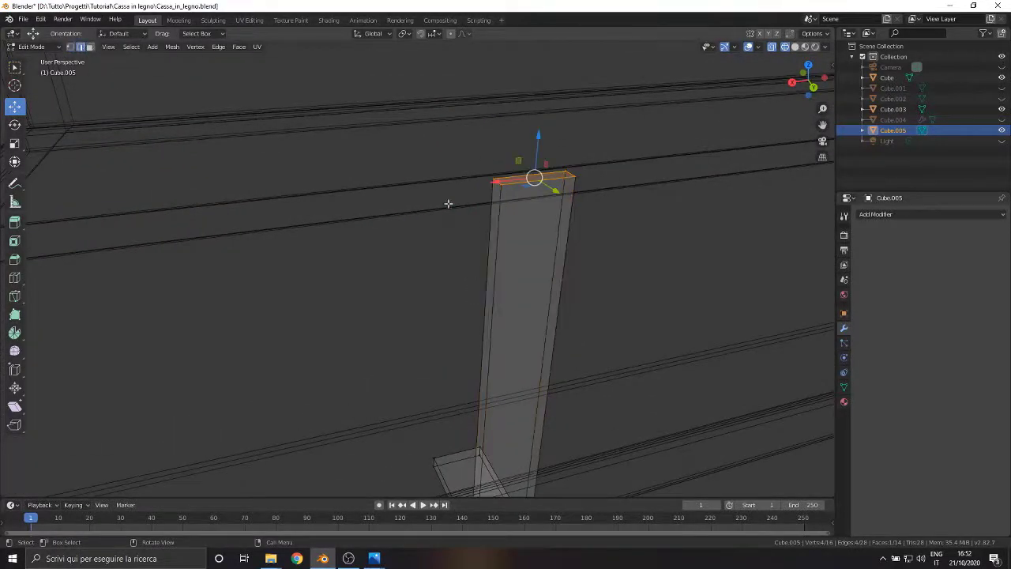
click(498, 229)
alt+shift+click(501, 232)
alt+shift+click(502, 232)
alt+shift+click(566, 221)
shift+middle_drag(523, 388, 480, 343)
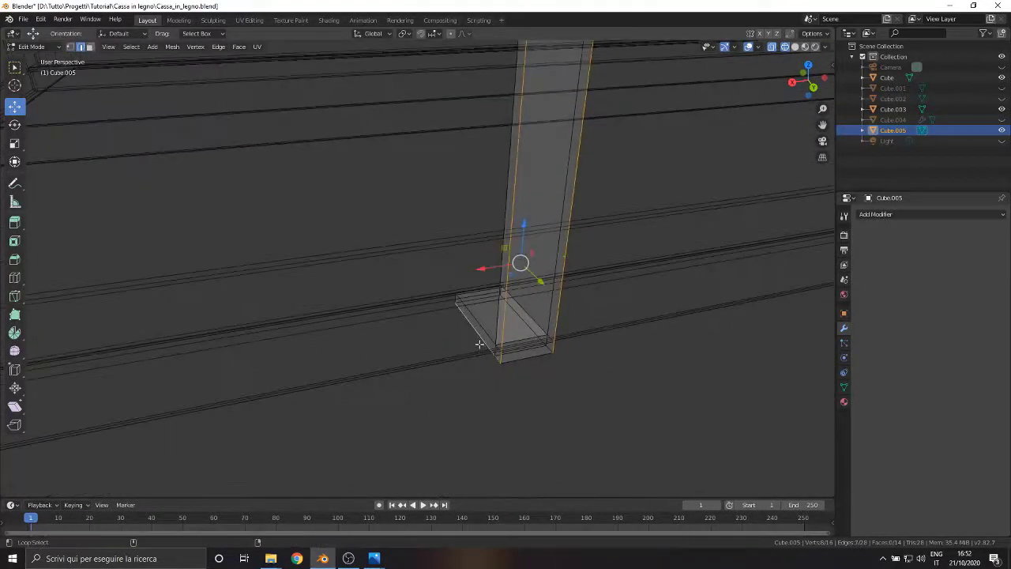
middle_drag(653, 354, 430, 404)
shift+click(354, 400)
middle_drag(355, 399, 494, 330)
Step: Switch to solid shading and bevel the selected bracket edges with one segment, about 0.002 m wide
key(z)
click(380, 289)
mouse_move(419, 356)
middle_down()
mouse_move(388, 370)
mouse_move(7, 185)
middle_up()
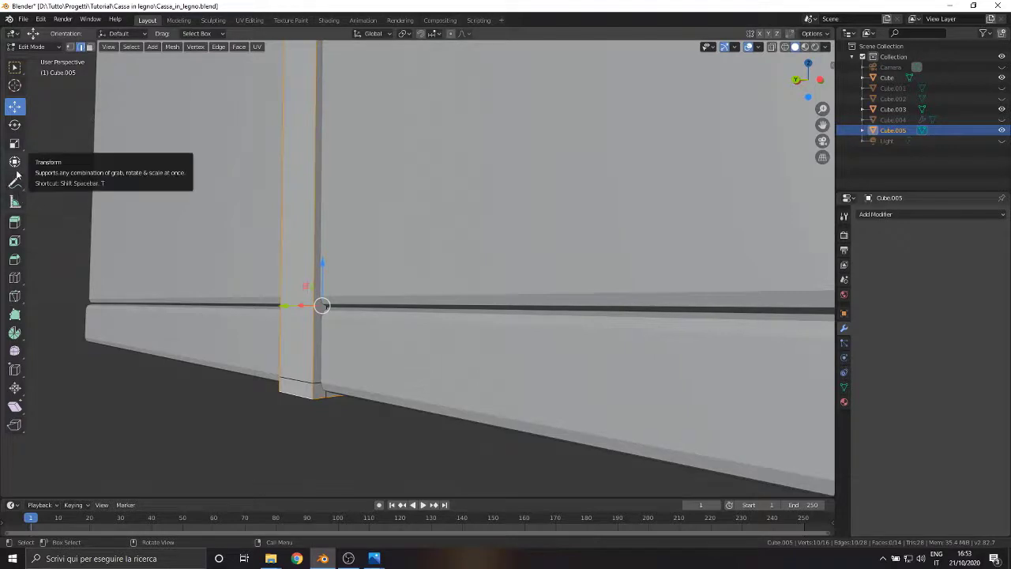
click(14, 260)
drag(282, 348, 277, 351)
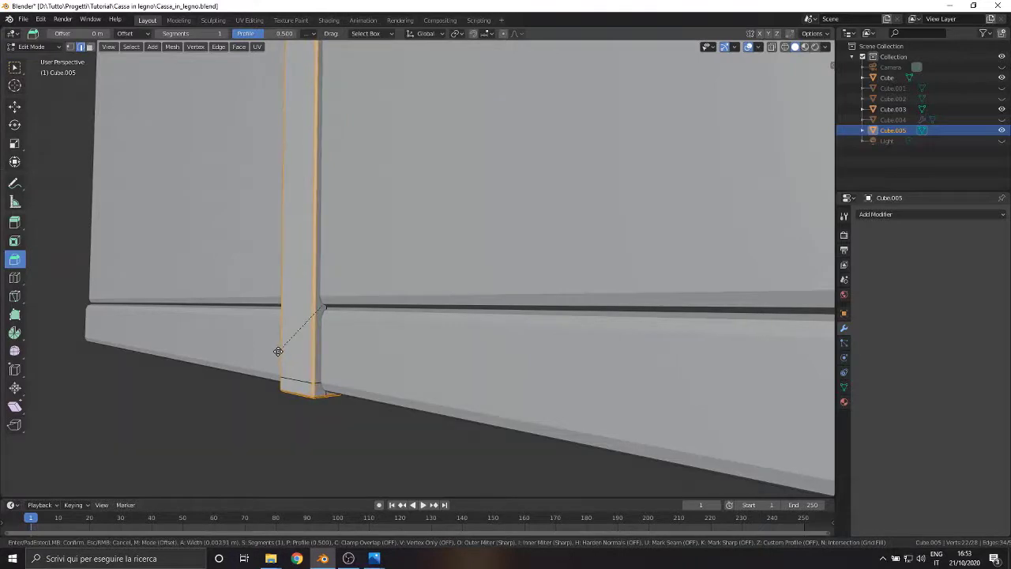
drag(278, 351, 278, 350)
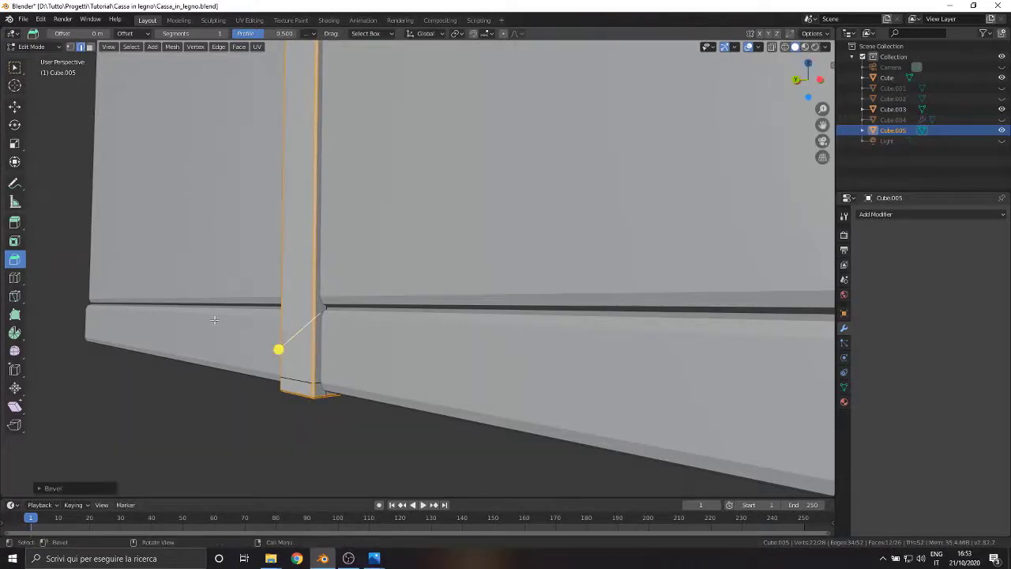
Step: Select the whole bracket and nudge it along Y and Z so it fits closely against the crate wall and base
click(14, 109)
key(a)
scroll(217, 316, up, 3)
middle_drag(217, 318, 190, 323)
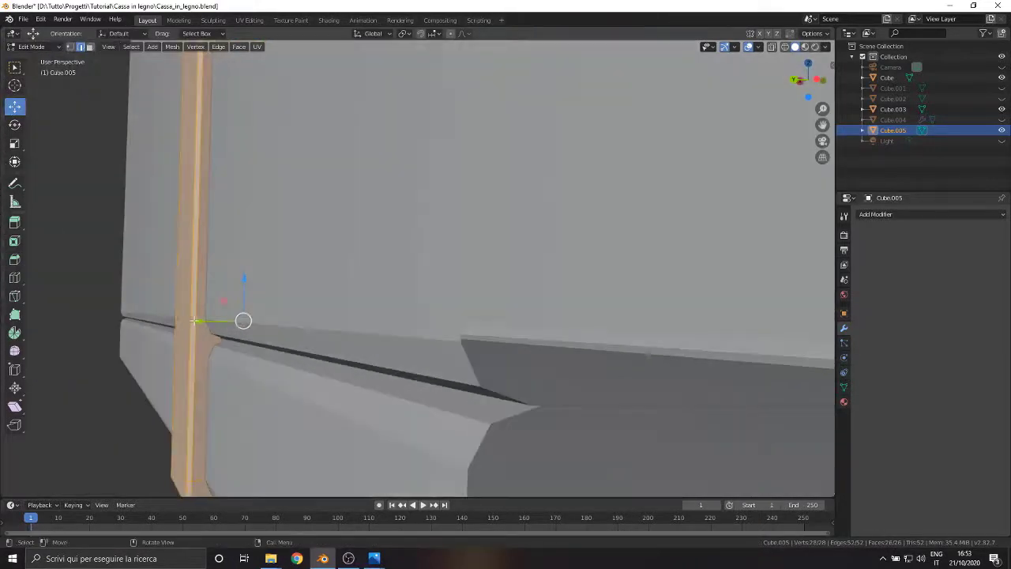
drag(194, 320, 200, 321)
middle_drag(199, 321, 210, 317)
drag(275, 273, 274, 264)
middle_drag(252, 334, 245, 303)
drag(275, 260, 274, 263)
middle_drag(168, 377, 252, 381)
middle_drag(225, 312, 257, 342)
Step: Return to Object Mode, select the bracket and add a Mirror modifier across the X and Y axes
scroll(258, 343, down, 5)
click(31, 48)
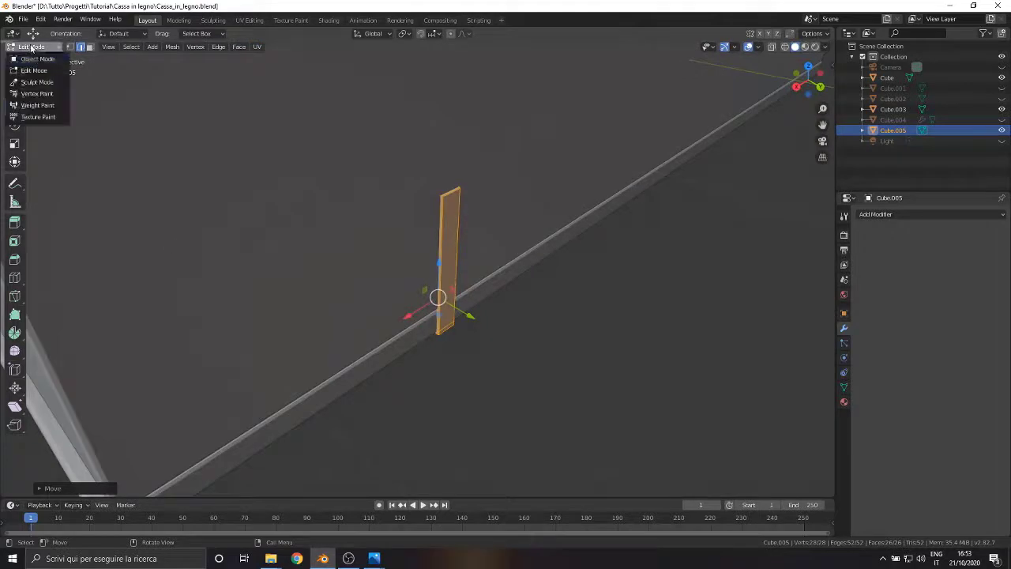
click(37, 60)
scroll(350, 237, down, 6)
click(491, 333)
middle_drag(491, 334, 482, 304)
scroll(440, 251, up, 7)
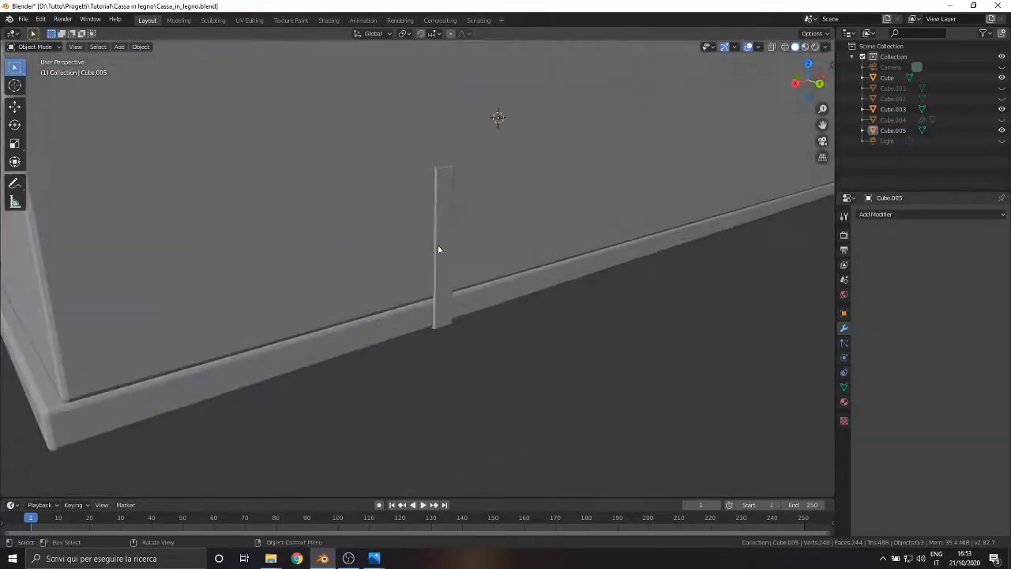
click(439, 246)
scroll(506, 290, down, 6)
middle_drag(543, 311, 500, 312)
click(877, 215)
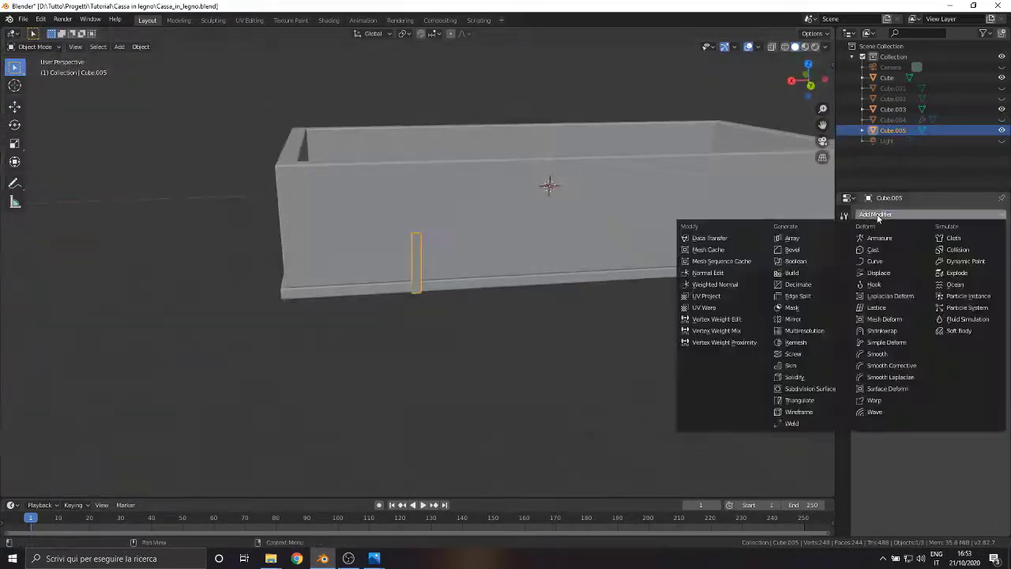
click(793, 320)
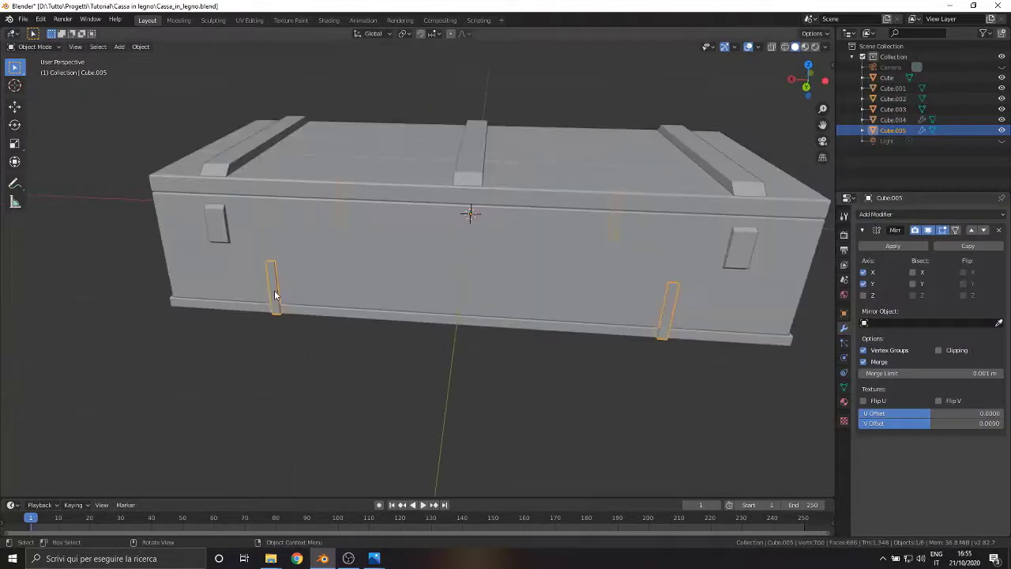
Step: In Edit Mode, duplicate the whole bracket mesh in place and separate the copy into its own object
click(32, 46)
click(34, 71)
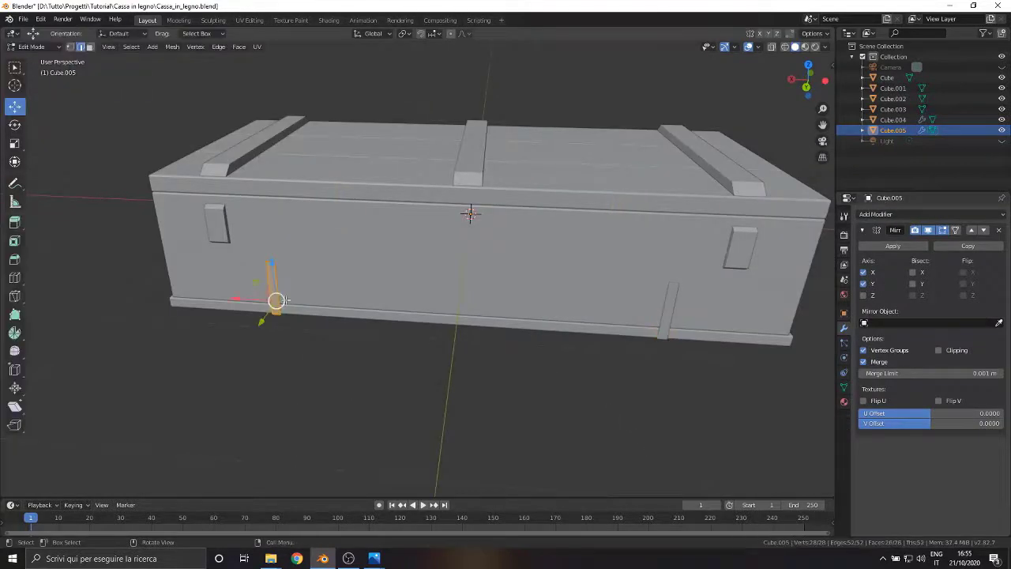
key(g)
right_click(393, 347)
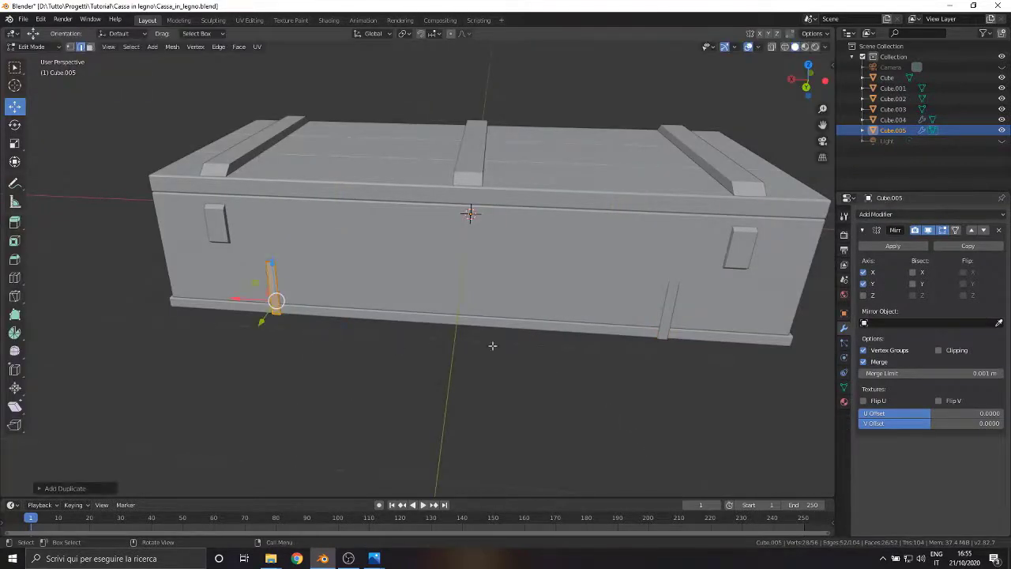
right_click(265, 284)
mouse_move(265, 332)
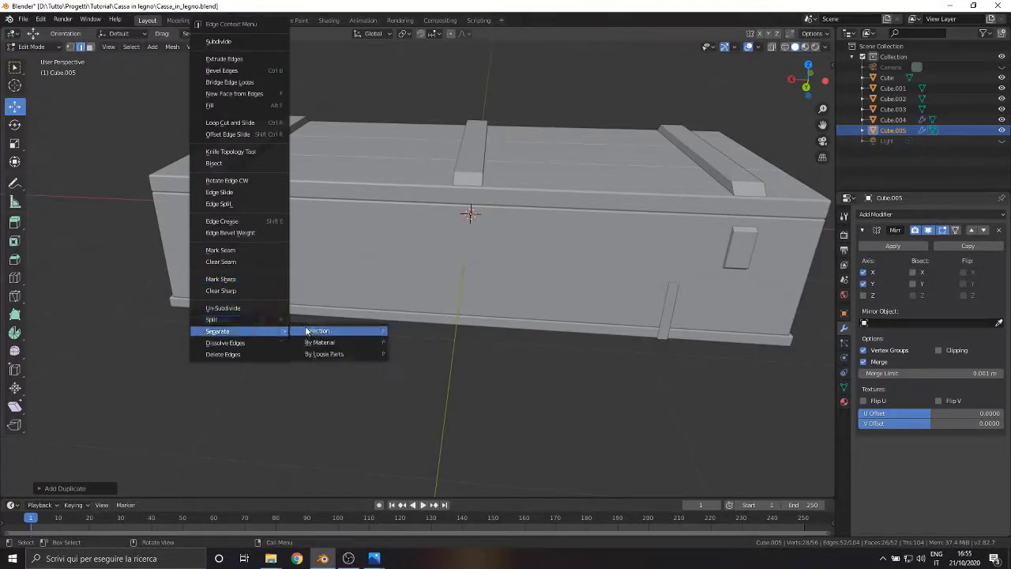
click(319, 331)
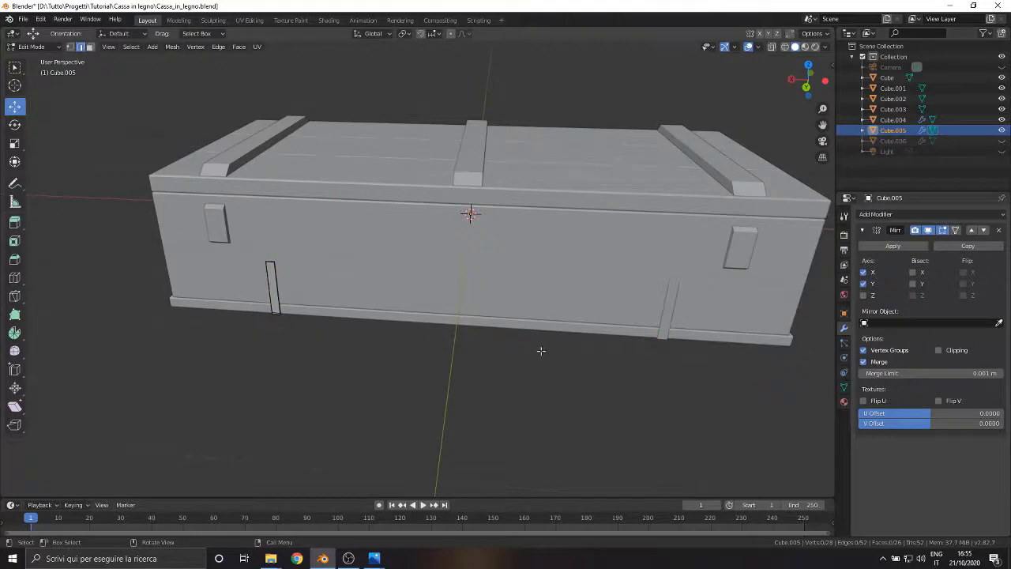
Step: Move the remaining bracket along X toward the crate's middle and remove its Mirror modifier
drag(236, 299, 285, 303)
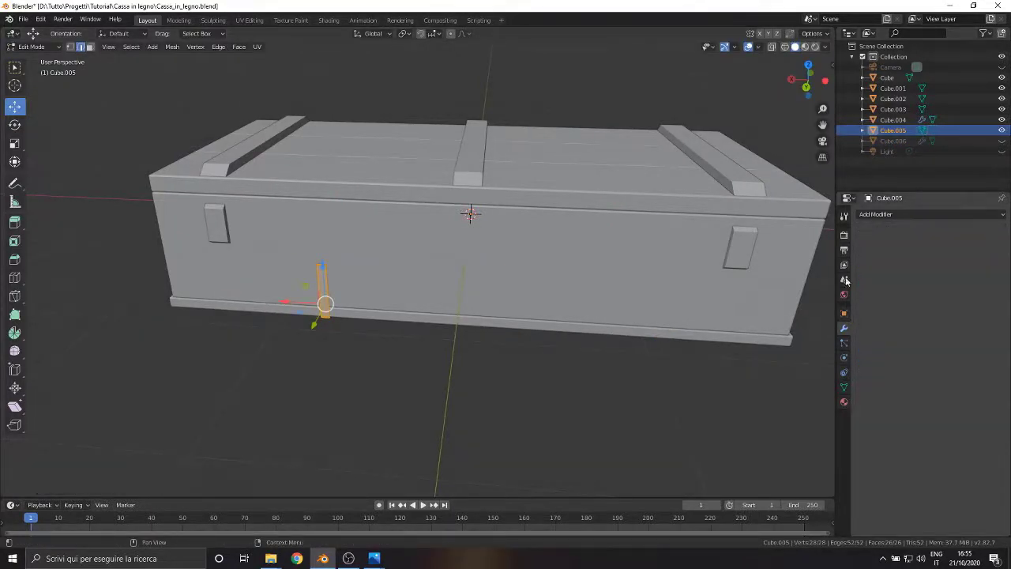
click(999, 230)
drag(283, 302, 320, 304)
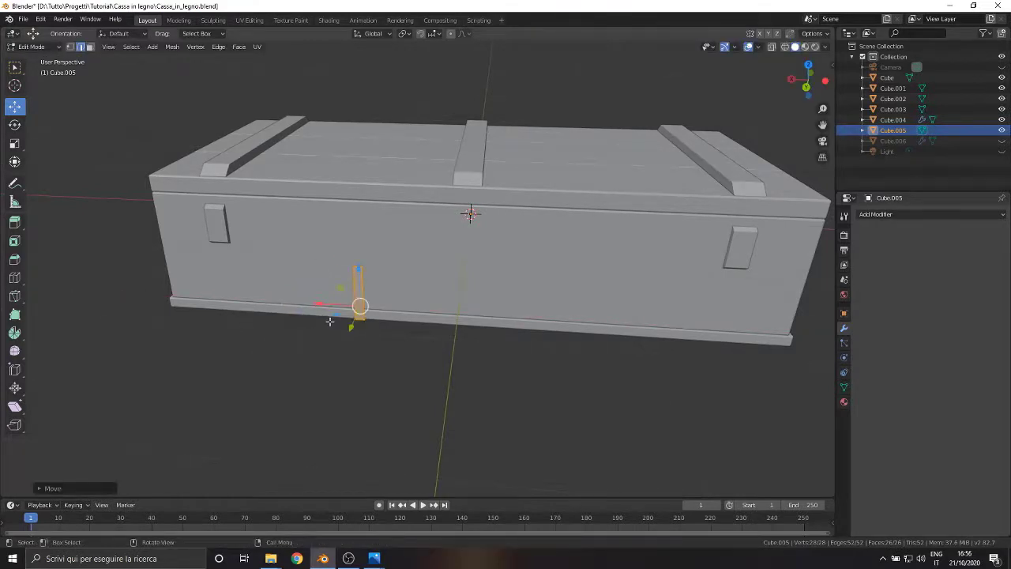
Step: In the wireframe top view, move the bracket along Y to just outside the crate's opposite long side
middle_drag(329, 321, 354, 279)
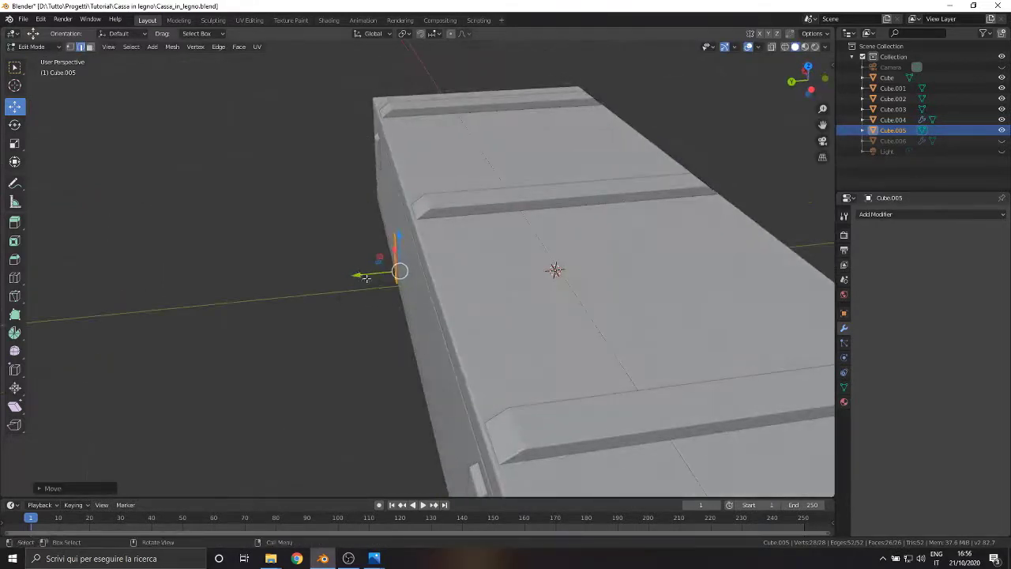
click(808, 66)
key(alt+z)
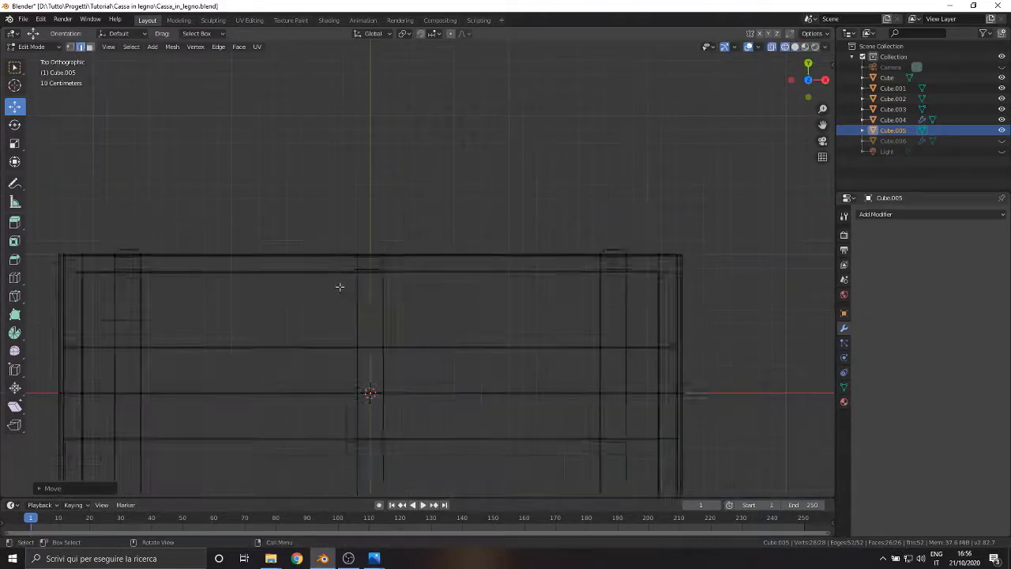
shift+middle_drag(387, 426, 358, 215)
drag(448, 401, 447, 315)
scroll(448, 332, up, 4)
shift+middle_drag(474, 433, 519, 334)
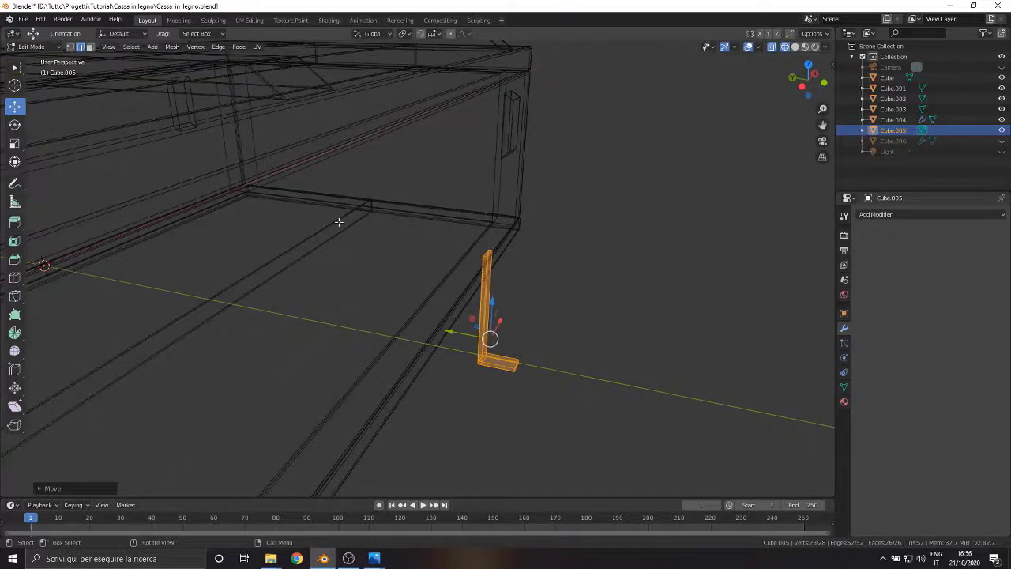
Step: Rotate the bracket 180° about the X axis so its short arm sits at the upper end facing the crate
click(15, 124)
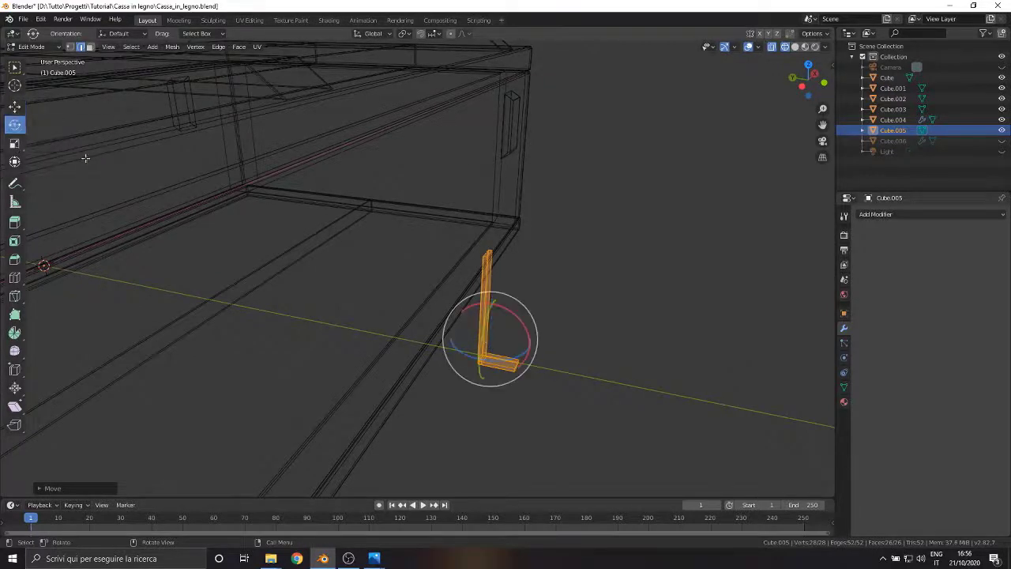
drag(515, 315, 364, 427)
text(180)
key(Return)
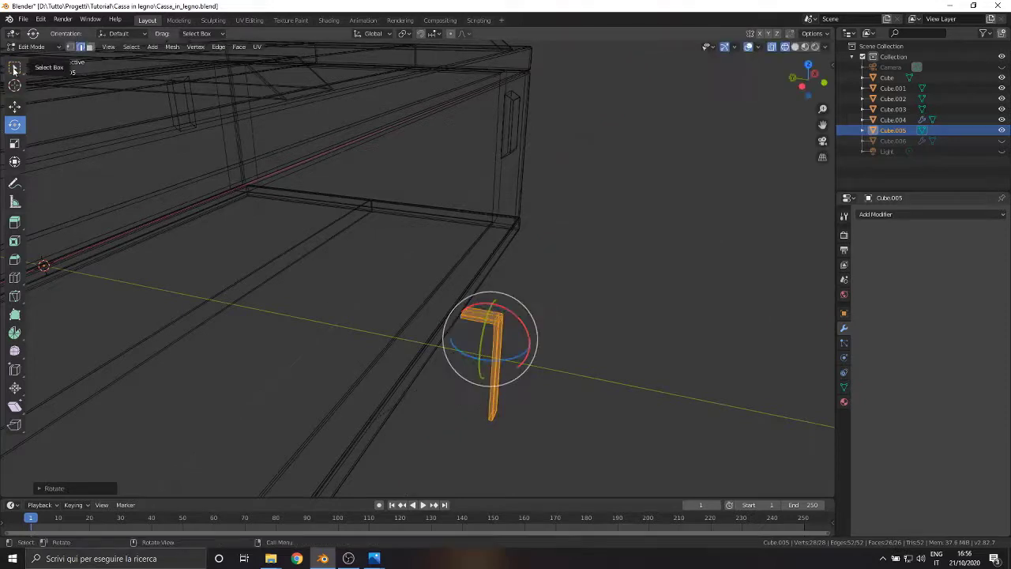
Step: Raise the rotated bracket along Z until its short arm rests on the lid's top surface
click(15, 107)
drag(494, 304, 497, 120)
middle_drag(514, 170, 556, 226)
click(791, 77)
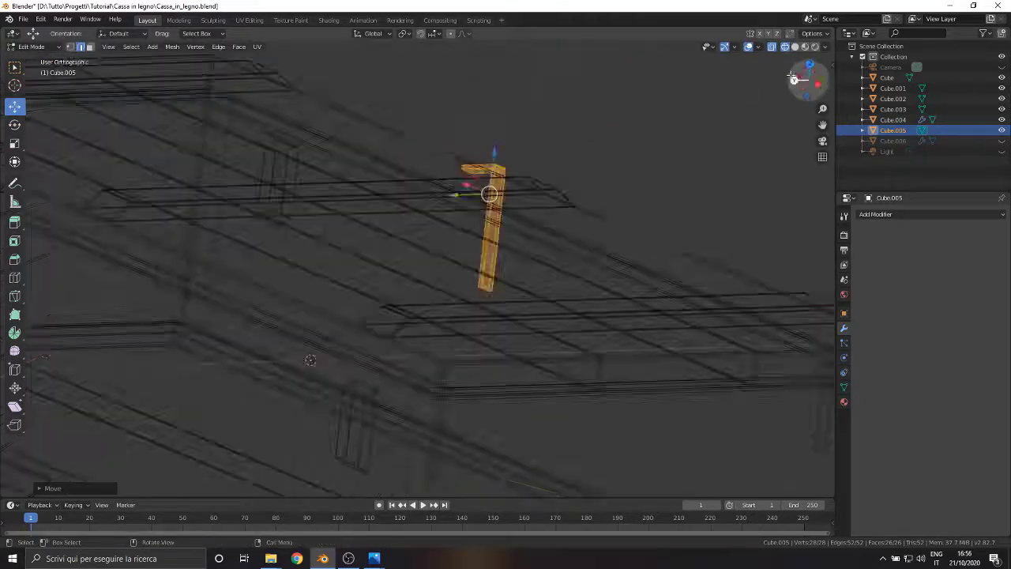
drag(405, 225, 411, 182)
scroll(424, 180, up, 3)
shift+middle_drag(428, 183, 434, 307)
scroll(435, 309, up, 7)
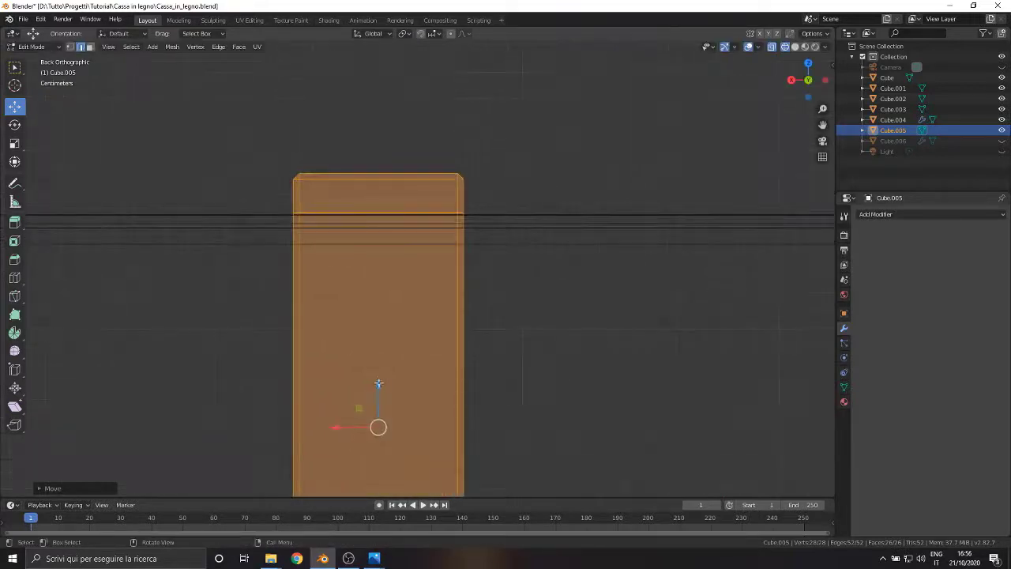
drag(377, 379, 377, 380)
scroll(416, 266, down, 6)
Step: In the left view, move the bracket along Y until its long leg fits against the lid's side
middle_drag(416, 266, 478, 295)
click(825, 78)
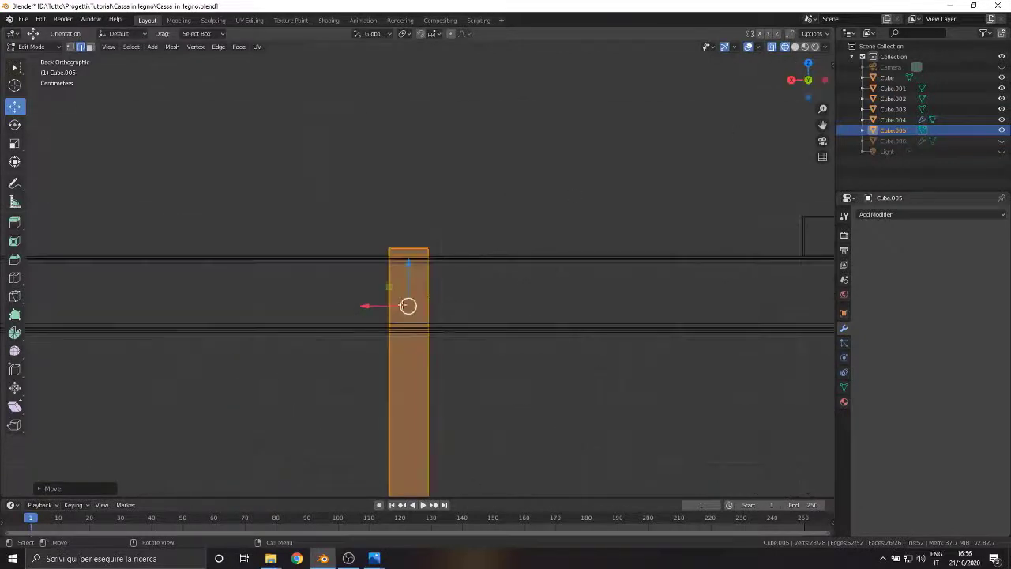
click(825, 78)
drag(664, 335, 432, 343)
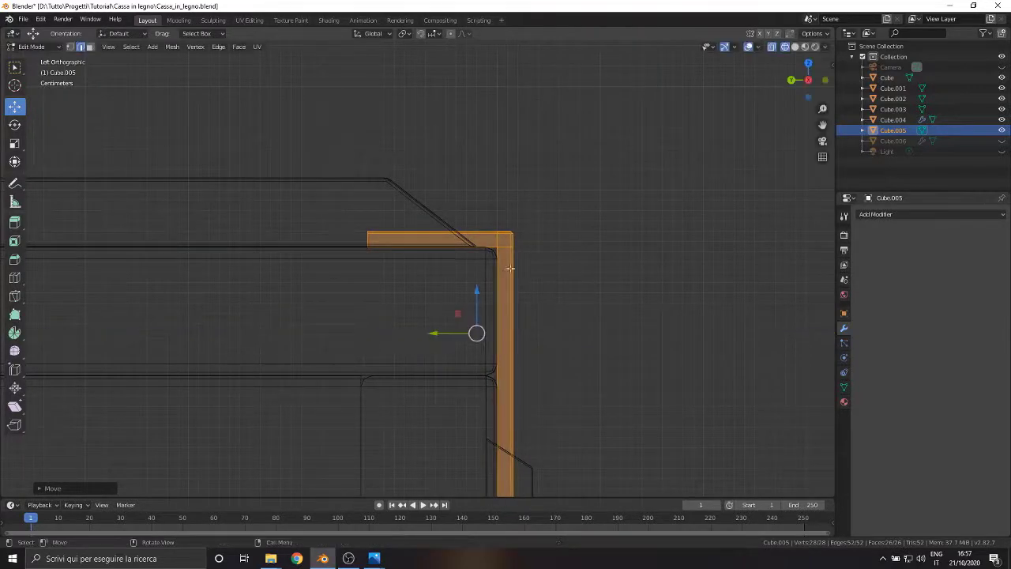
scroll(546, 277, up, 1)
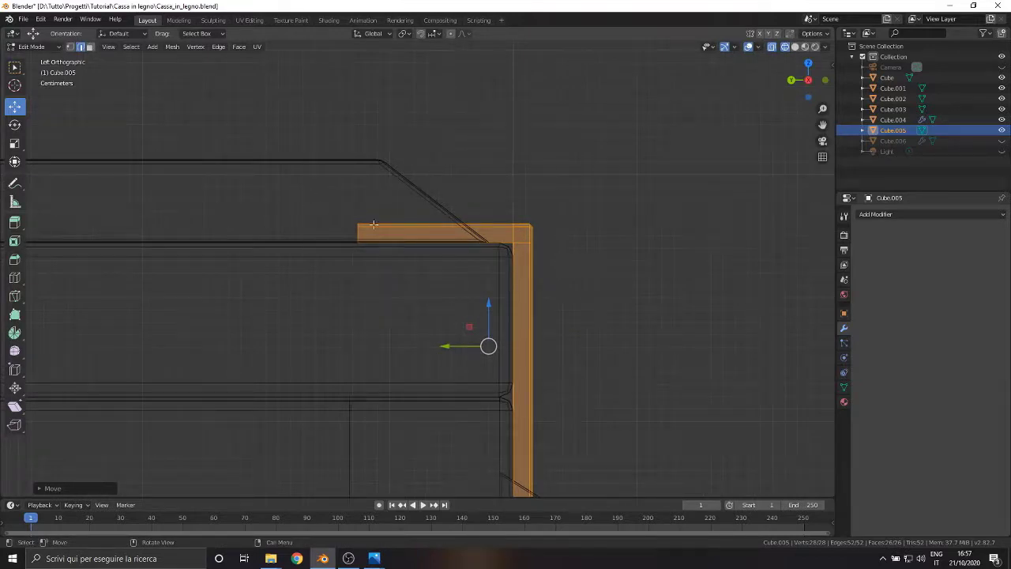
Step: Select the end vertices of the bracket's upper arm and move them along Y to lengthen the arm over the lid
click(71, 47)
drag(318, 184, 428, 287)
drag(312, 229, 198, 239)
shift+middle_drag(417, 389, 418, 203)
scroll(419, 298, down, 5)
middle_drag(530, 319, 640, 338)
scroll(326, 341, down, 7)
Step: Unhide Cube.006, return to Object Mode and select its mirrored lower brackets
scroll(327, 341, down, 2)
click(1002, 140)
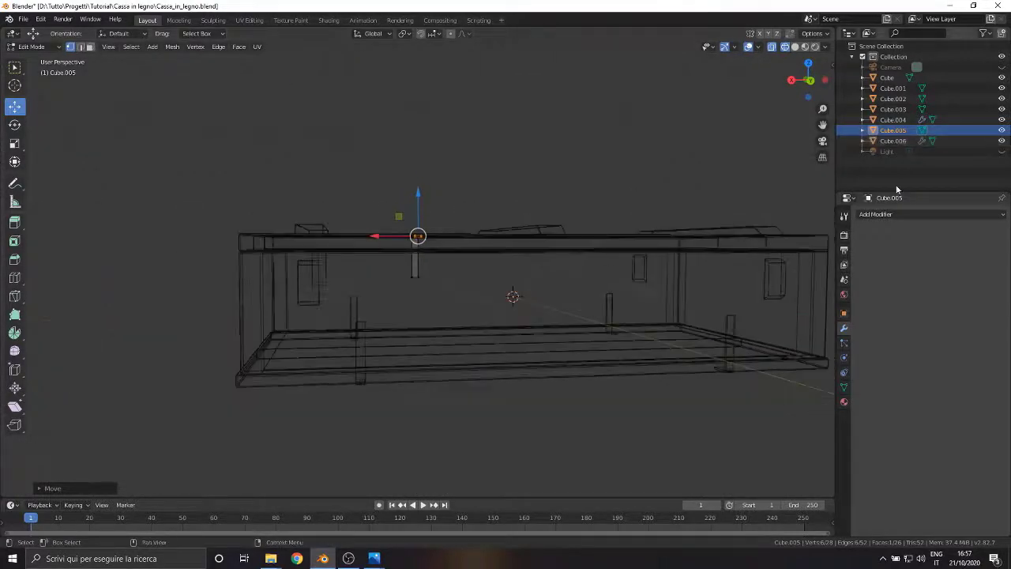
click(365, 351)
click(30, 47)
click(35, 58)
click(362, 361)
scroll(362, 361, up, 5)
shift+middle_drag(362, 362, 439, 294)
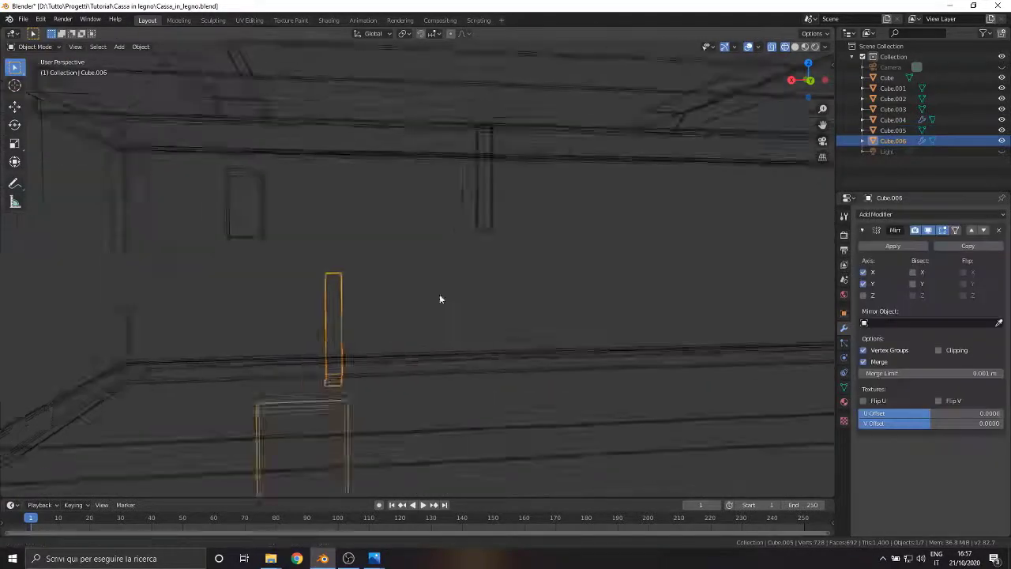
Step: Examine the lower bracket in Edit Mode with solid shading, checking its leg and top end against the crate
scroll(439, 294, down, 1)
click(30, 46)
click(35, 59)
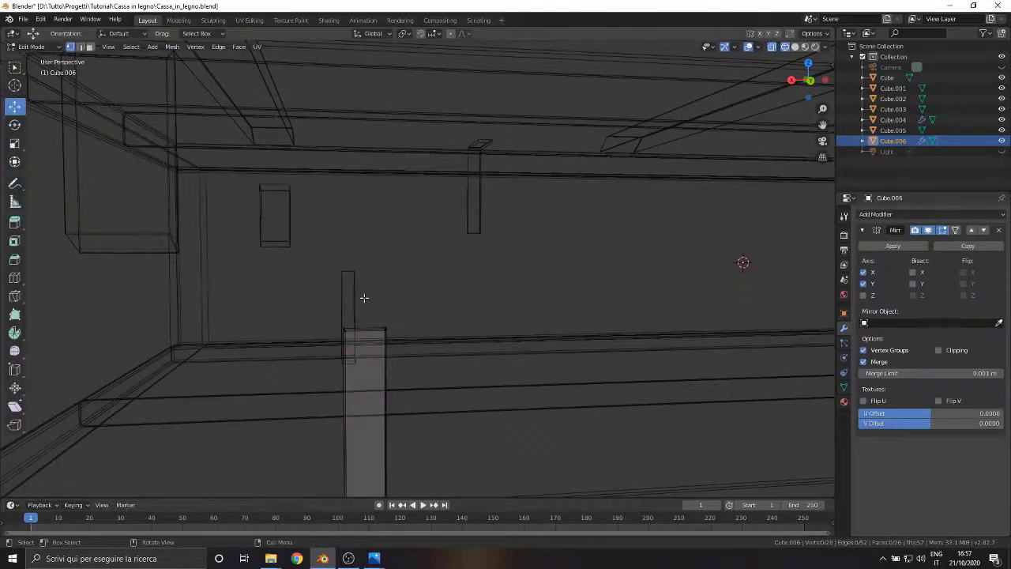
mouse_move(353, 316)
shift+middle_down()
mouse_move(583, 415)
mouse_move(569, 308)
mouse_move(449, 278)
shift+middle_up()
scroll(583, 416, up, 3)
scroll(569, 308, down, 3)
key(z)
click(463, 282)
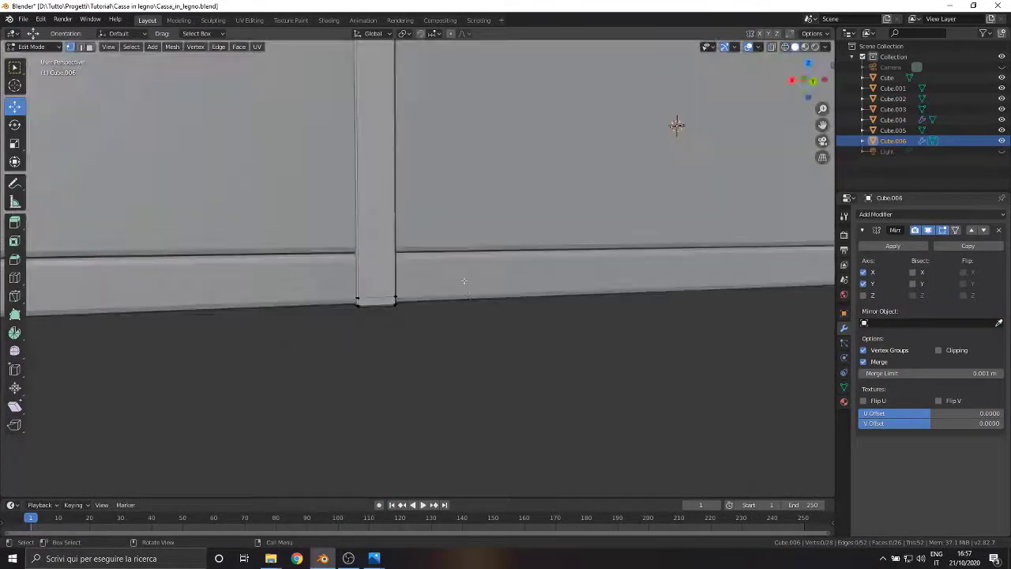
shift+middle_drag(474, 175, 534, 284)
scroll(537, 293, up, 2)
shift+middle_drag(553, 332, 471, 255)
middle_drag(471, 254, 553, 307)
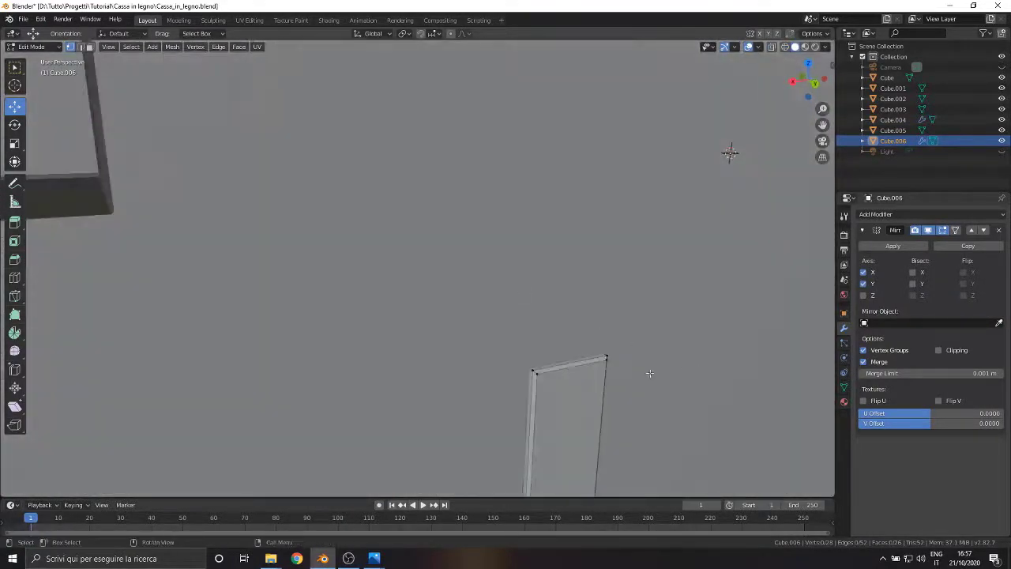
scroll(612, 373, down, 8)
scroll(422, 161, up, 4)
middle_drag(505, 257, 477, 257)
scroll(520, 192, up, 4)
Step: Return to Object Mode, select the lid bracket Cube.005 and enter Edit Mode on it
click(42, 49)
click(40, 60)
click(547, 162)
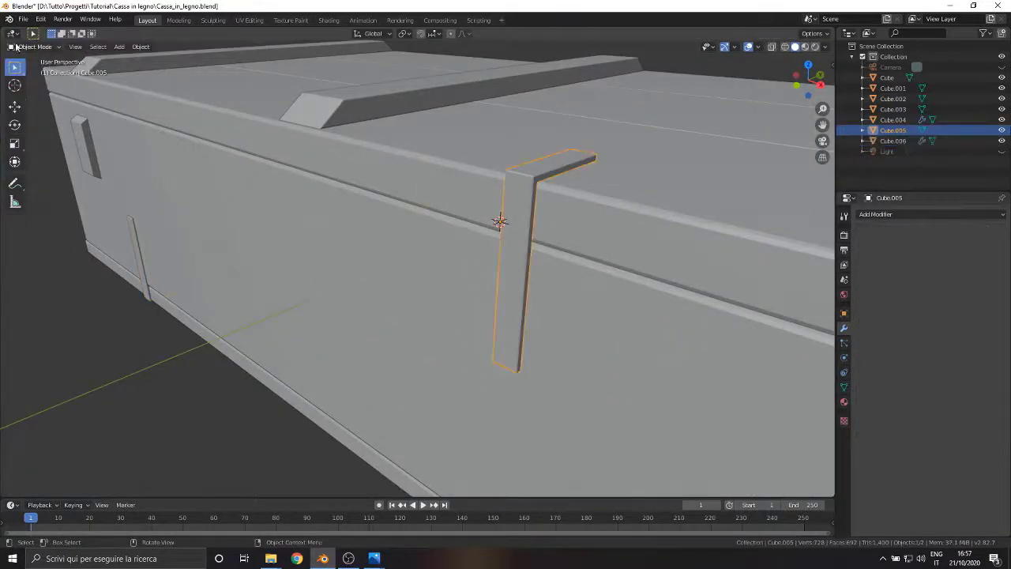
click(32, 55)
click(32, 48)
click(33, 72)
Step: Select the end face of the bracket's upper arm and move it along Y in the left view to lengthen the arm across the lid
middle_drag(750, 257, 688, 284)
drag(346, 185, 394, 275)
scroll(391, 274, up, 5)
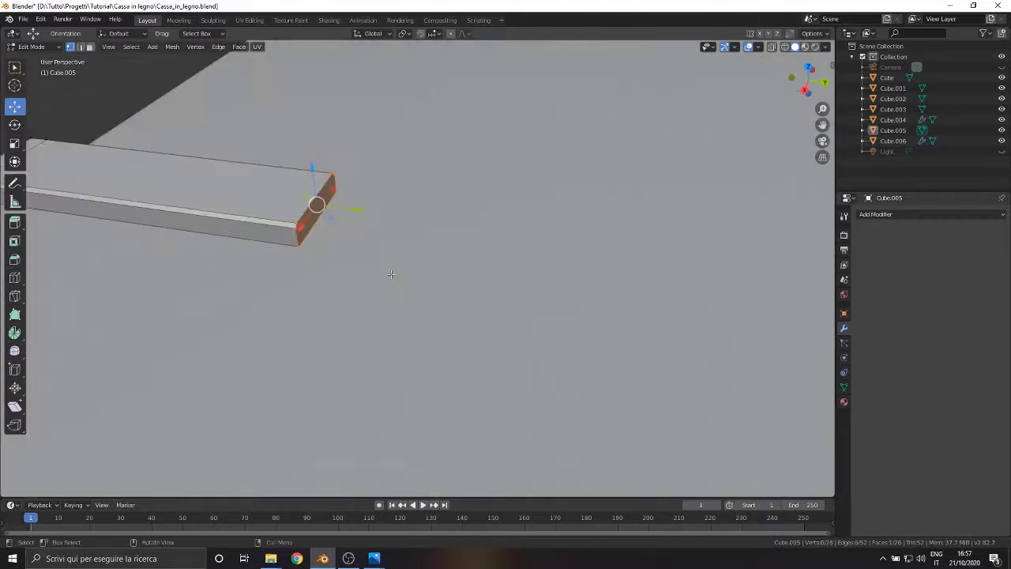
click(822, 82)
scroll(440, 231, down, 5)
scroll(439, 231, up, 1)
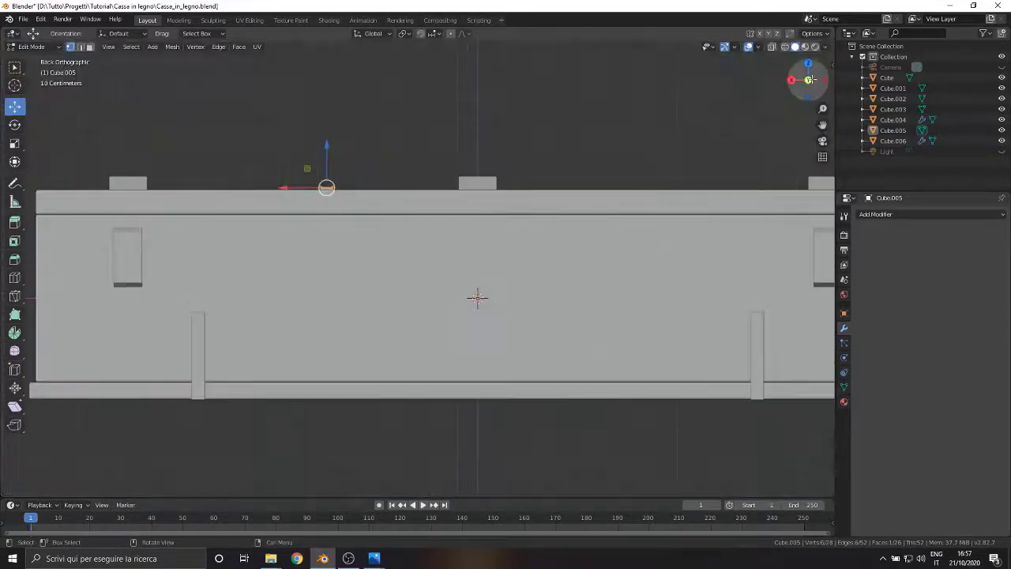
click(824, 80)
scroll(477, 185, up, 3)
scroll(477, 185, up, 1)
key(z)
click(444, 173)
shift+middle_drag(481, 161, 507, 200)
drag(380, 139, 368, 139)
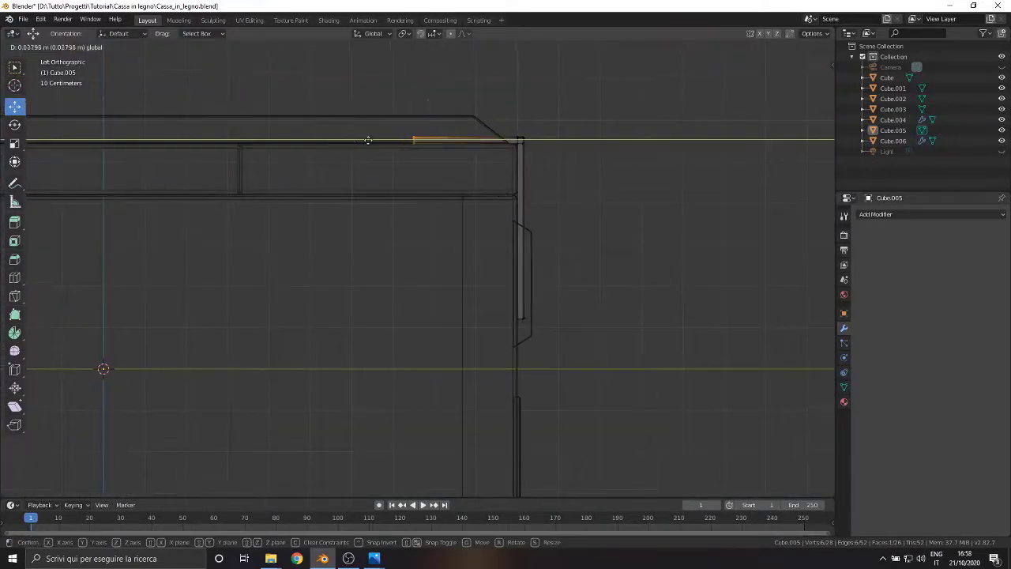
drag(300, 149, 293, 149)
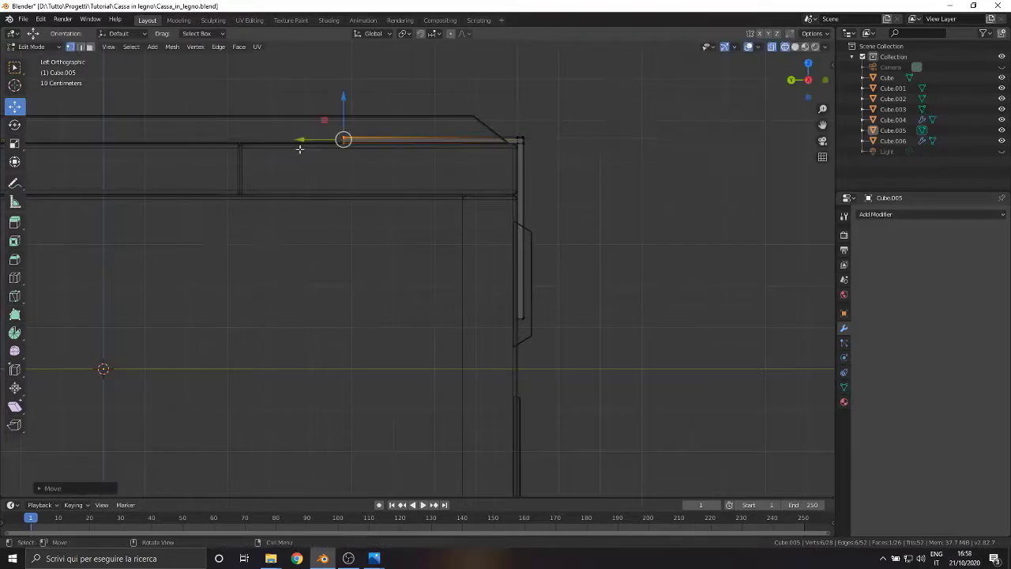
Step: Select the whole bracket mesh and scale it along X to make the bracket wider
scroll(510, 129, down, 3)
middle_drag(510, 129, 465, 291)
scroll(564, 300, up, 3)
key(a)
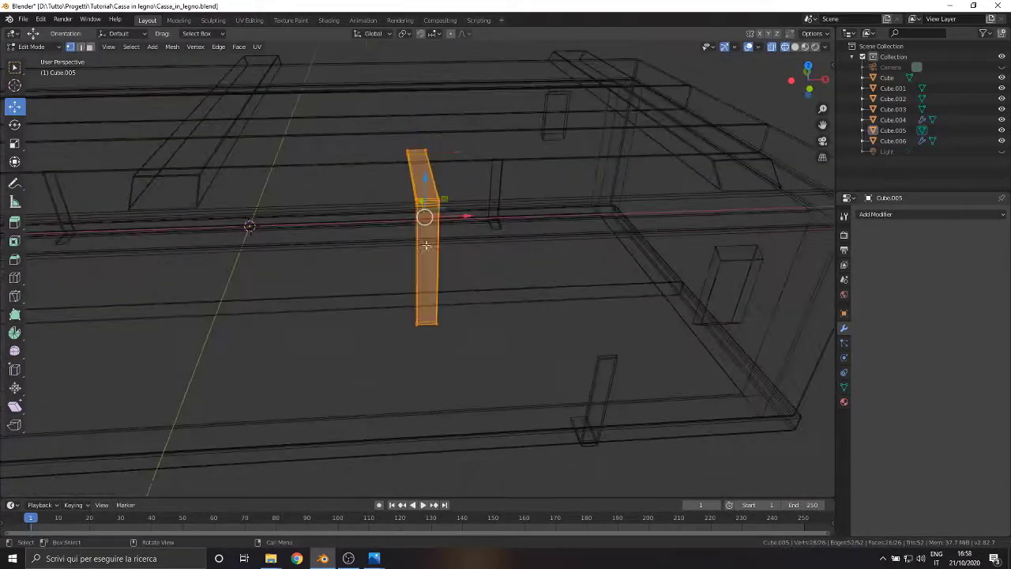
click(15, 143)
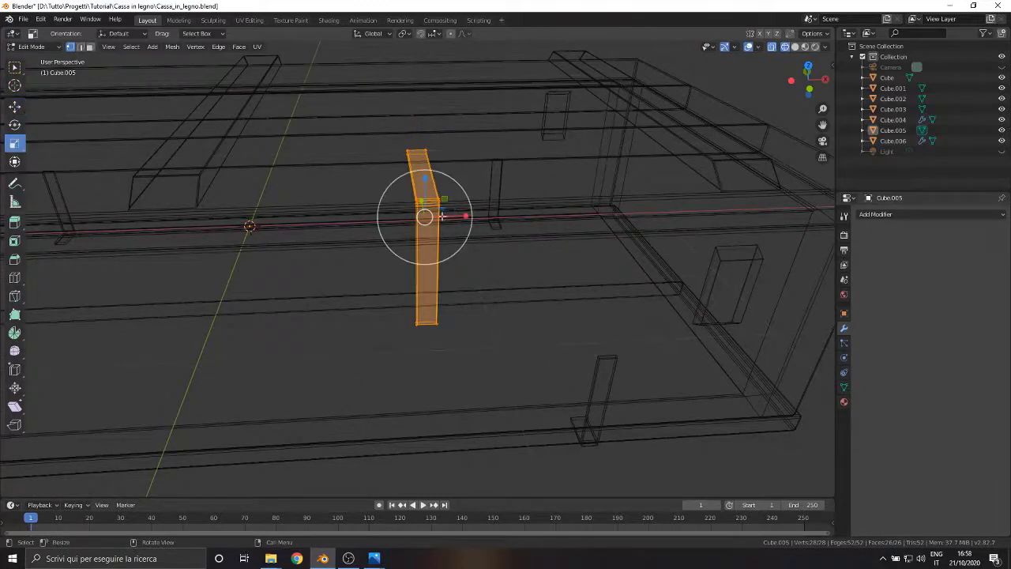
drag(466, 216, 490, 215)
scroll(490, 216, down, 3)
middle_drag(490, 216, 481, 194)
scroll(482, 193, up, 5)
drag(470, 172, 477, 171)
scroll(478, 172, down, 4)
middle_drag(478, 171, 513, 186)
scroll(509, 240, up, 3)
middle_drag(520, 239, 443, 260)
click(811, 83)
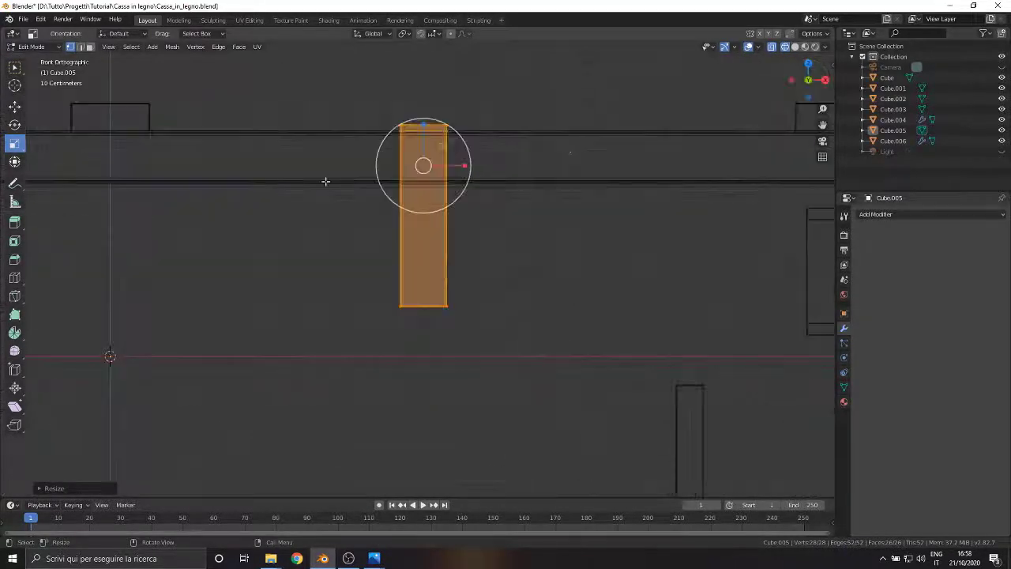
Step: Cut an edge loop across the bracket's long leg and move it along Z to the crate body's upper edge
scroll(431, 171, up, 5)
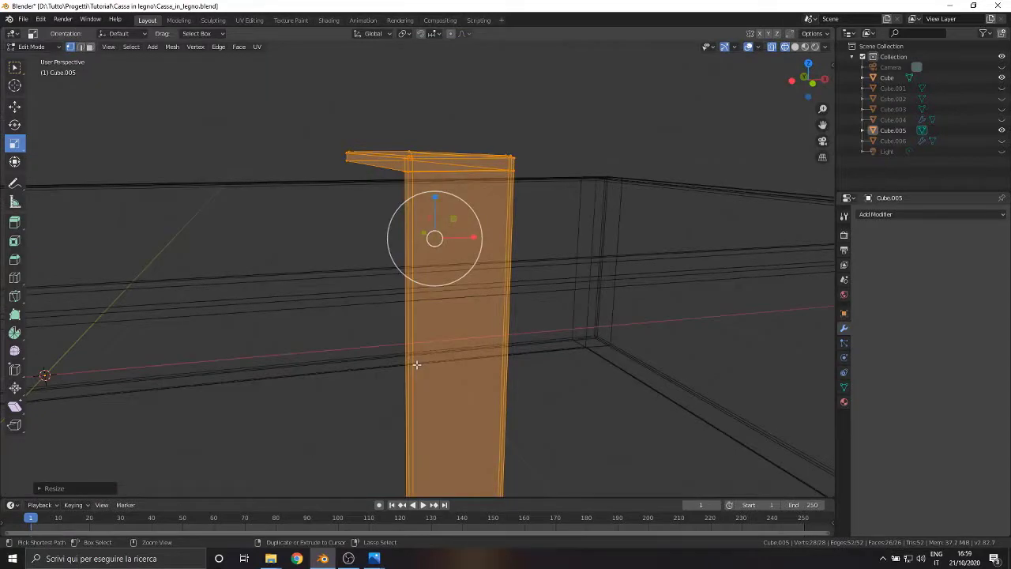
key(ctrl+r)
click(417, 364)
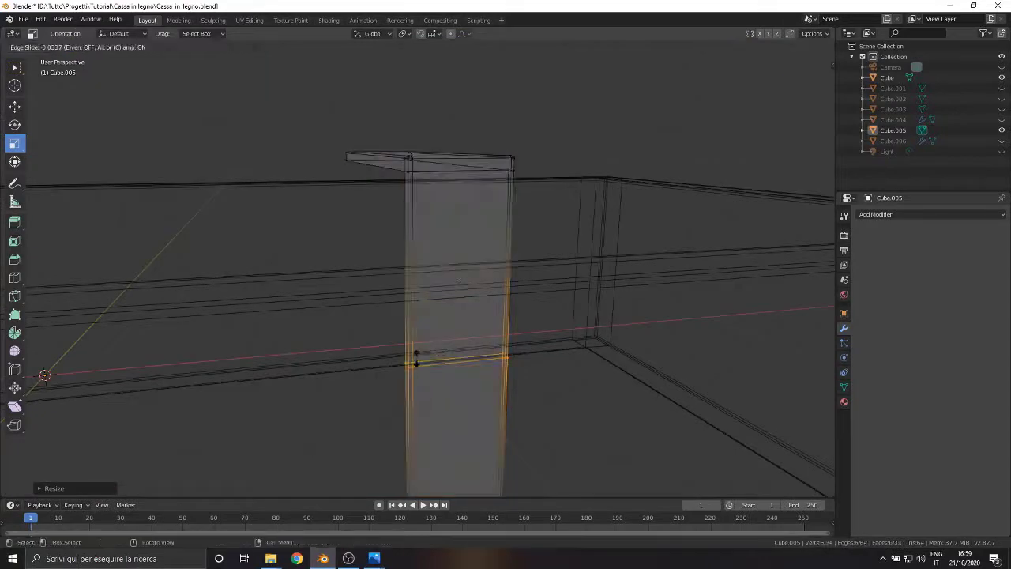
right_click(416, 359)
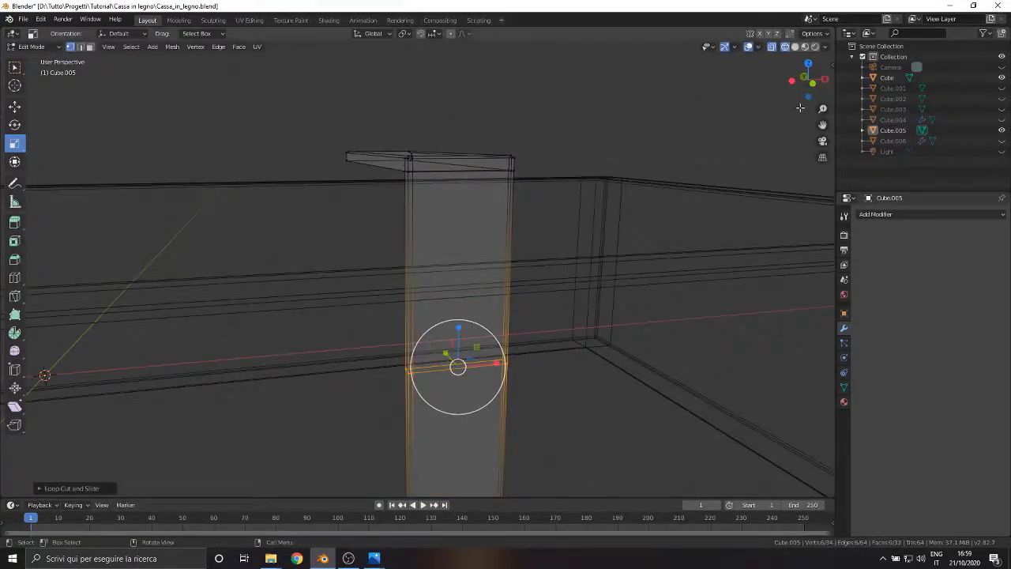
click(813, 84)
scroll(405, 335, up, 6)
click(15, 106)
scroll(399, 386, up, 2)
drag(397, 433, 386, 170)
scroll(423, 168, up, 3)
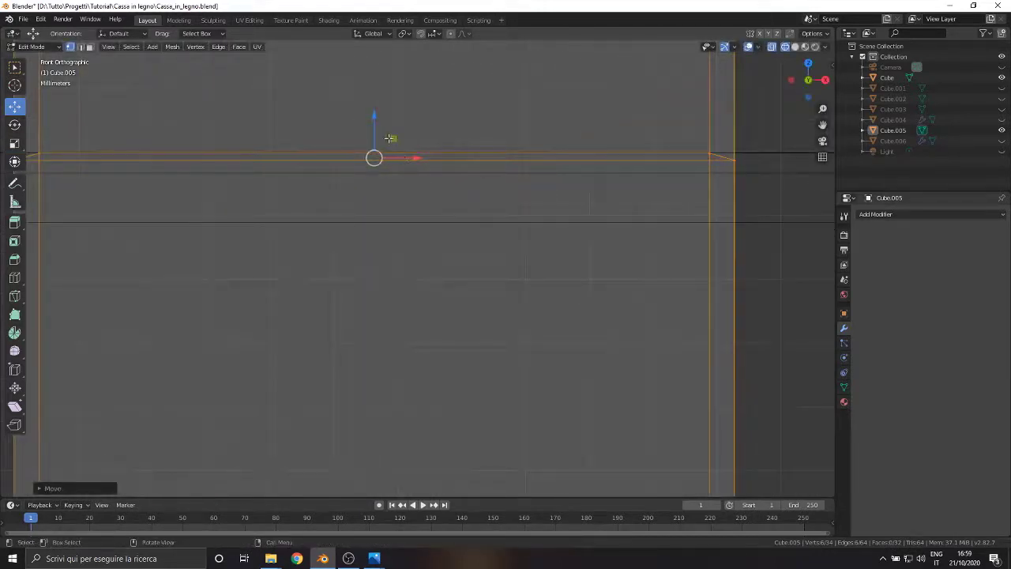
mouse_move(373, 115)
mouse_down()
mouse_move(374, 103)
mouse_move(378, 158)
mouse_move(379, 120)
mouse_up()
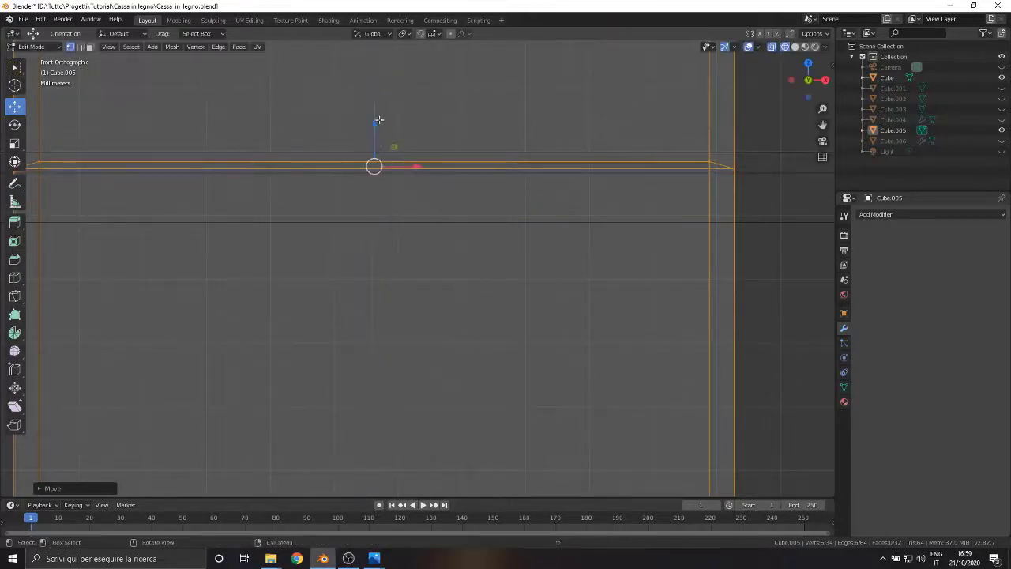
Step: Cut a second edge loop across the leg's upper part and lower it along Z to just above the first loop
scroll(379, 120, down, 7)
key(ctrl+r)
click(458, 253)
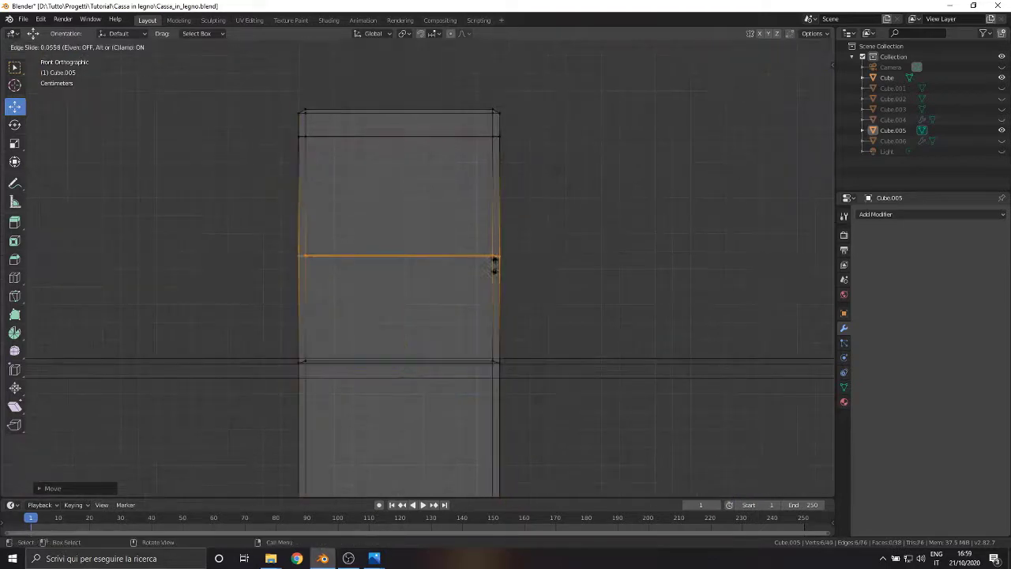
right_click(458, 253)
scroll(454, 260, up, 4)
shift+middle_drag(408, 270, 402, 143)
drag(372, 60, 371, 268)
scroll(382, 171, up, 4)
key(g)
key(z)
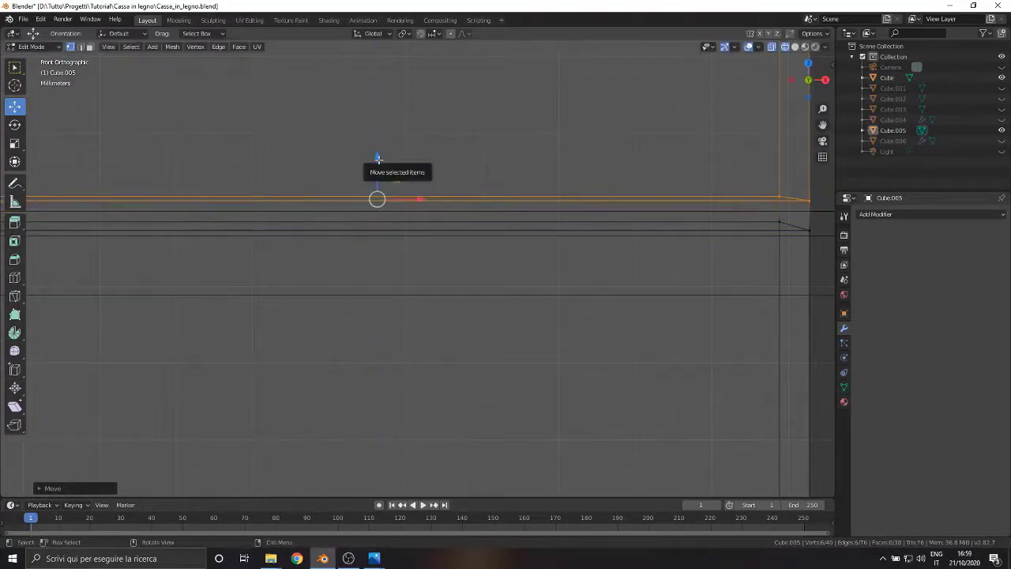
click(378, 150)
scroll(377, 154, down, 4)
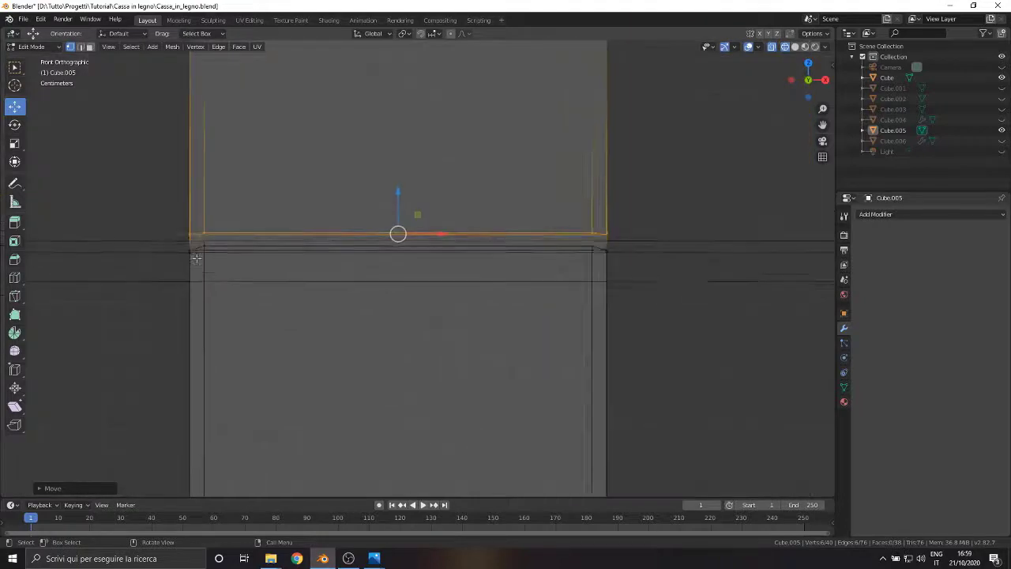
Step: Select the narrow band between the two loops, delete its faces and view the split bracket in solid shading
scroll(158, 252, up, 1)
drag(106, 202, 727, 254)
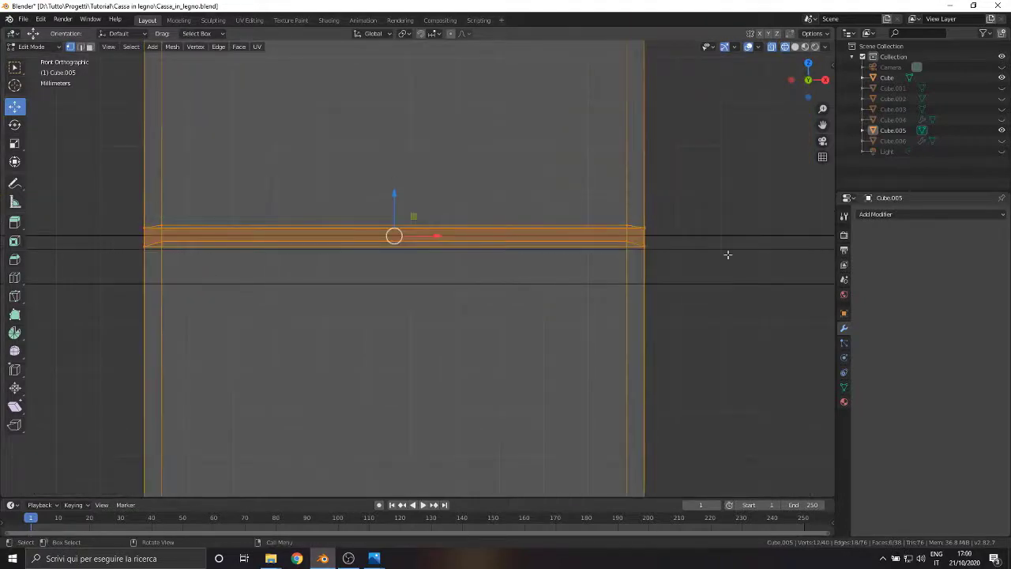
key(x)
click(715, 279)
drag(95, 187, 695, 229)
middle_drag(582, 210, 563, 238)
scroll(563, 237, down, 2)
key(z)
click(577, 256)
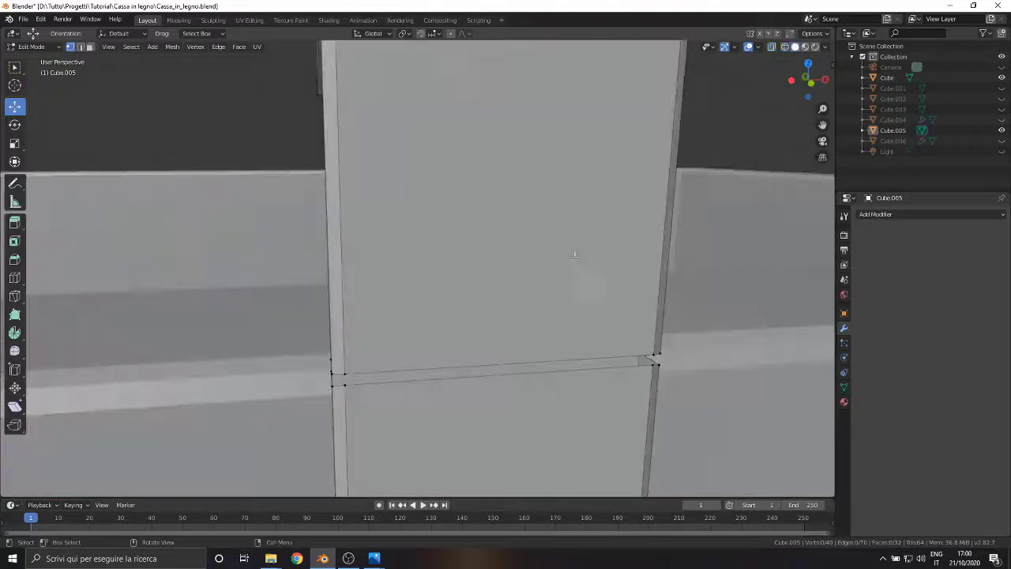
Step: Fill the open bottom end of the bracket's upper piece with faces
middle_drag(555, 399, 562, 407)
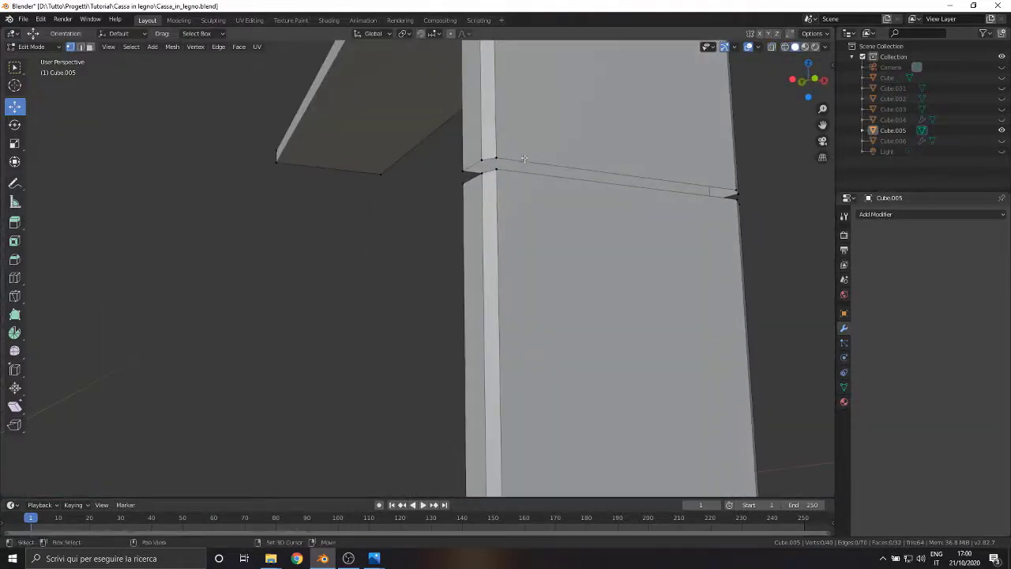
middle_drag(513, 269, 530, 298)
scroll(530, 298, up, 2)
scroll(533, 305, down, 1)
middle_drag(551, 336, 534, 324)
drag(432, 234, 526, 266)
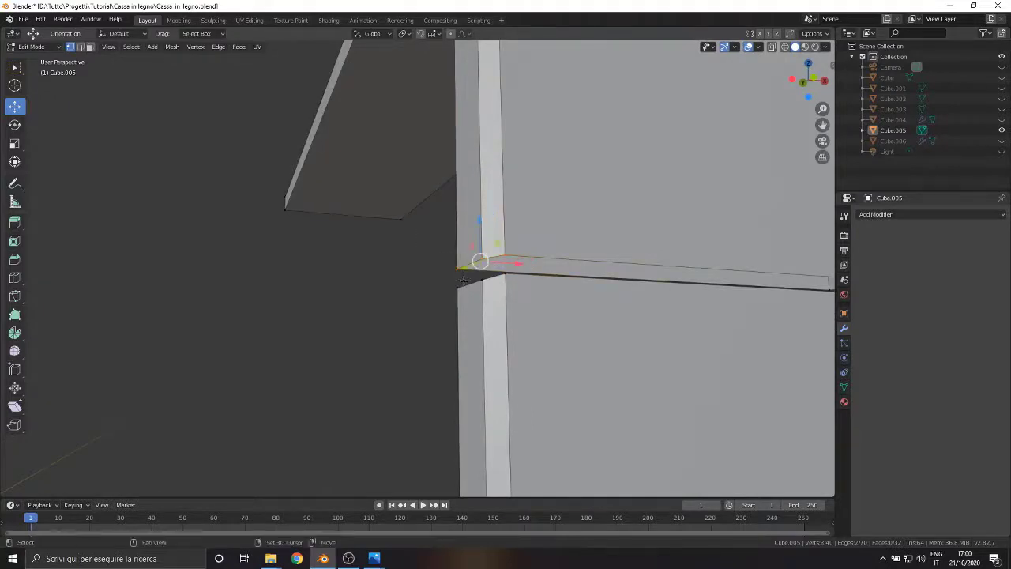
scroll(483, 278, down, 3)
middle_drag(545, 294, 575, 267)
scroll(571, 284, up, 3)
key(ctrl+z)
shift+drag(575, 268, 608, 295)
key(f)
click(599, 290)
shift+click(574, 299)
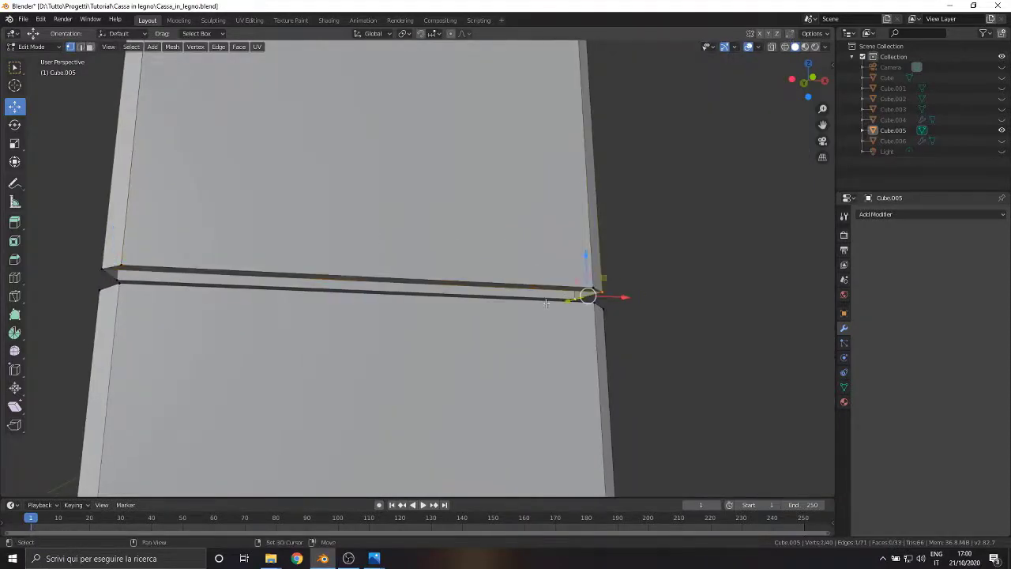
key(f)
Step: Close the open top end of the bracket's lower piece with faces
middle_drag(91, 282, 487, 311)
drag(399, 278, 443, 299)
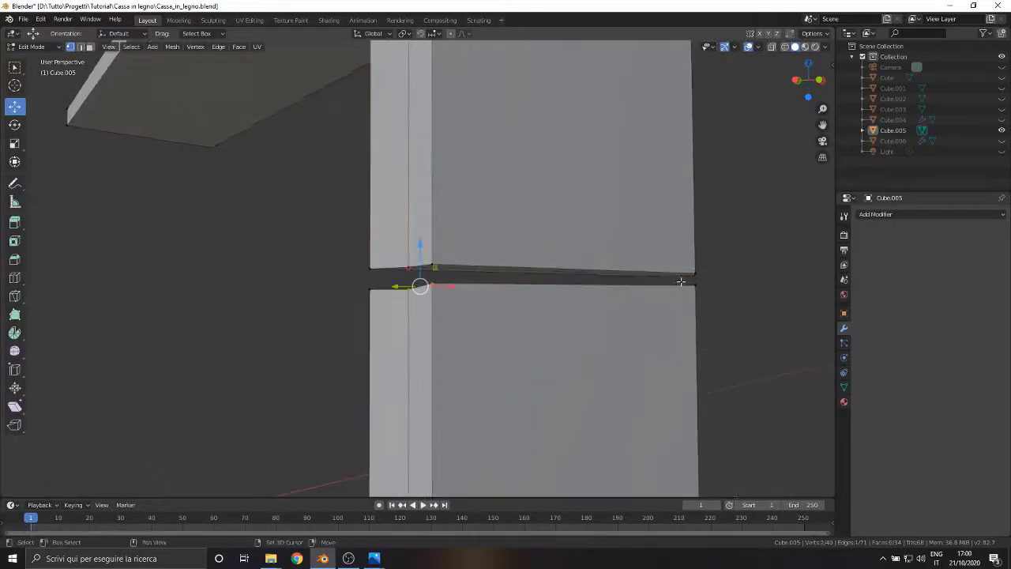
middle_drag(392, 301, 431, 328)
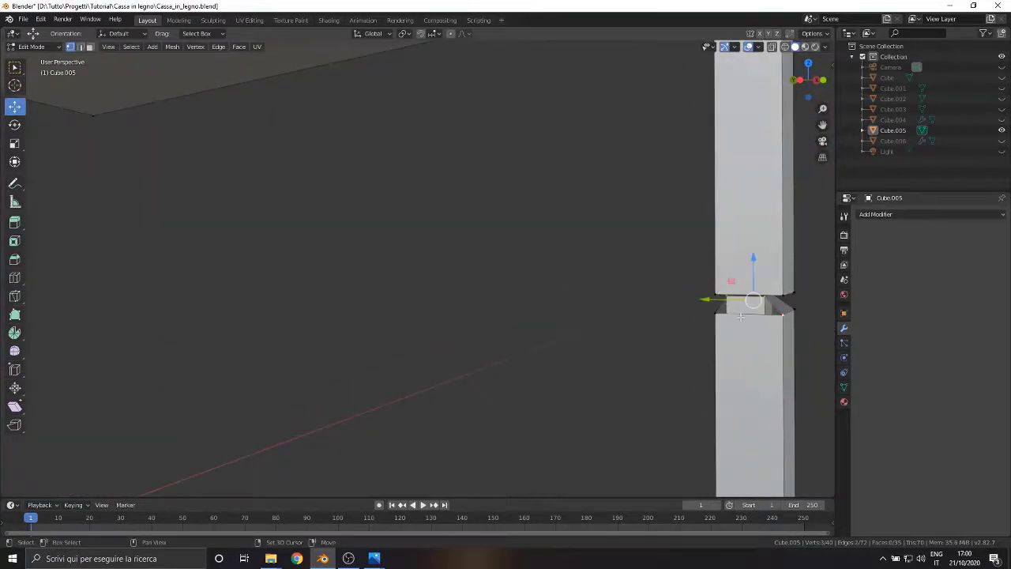
key(KP_Decimal)
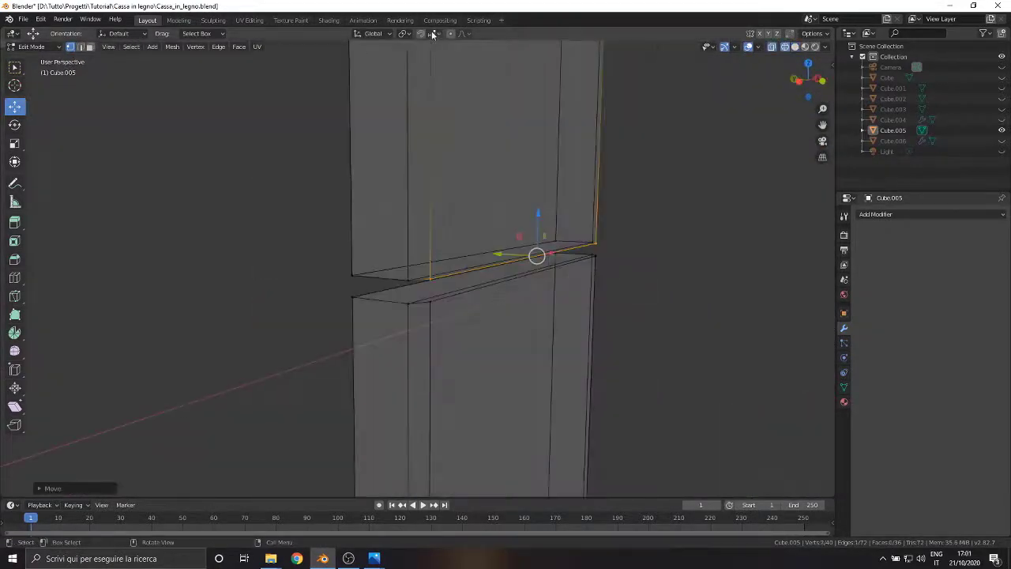
Step: Enable vertex snapping and snap the upper piece's selected bottom edge along Z level with the neighbouring bottom vertex
click(421, 33)
click(433, 34)
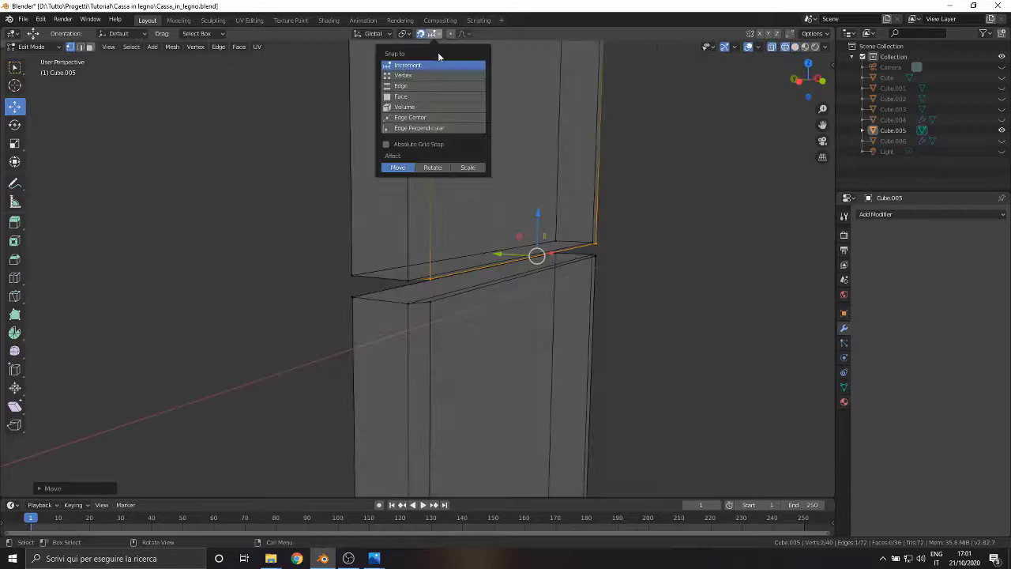
click(406, 85)
middle_drag(471, 287, 466, 278)
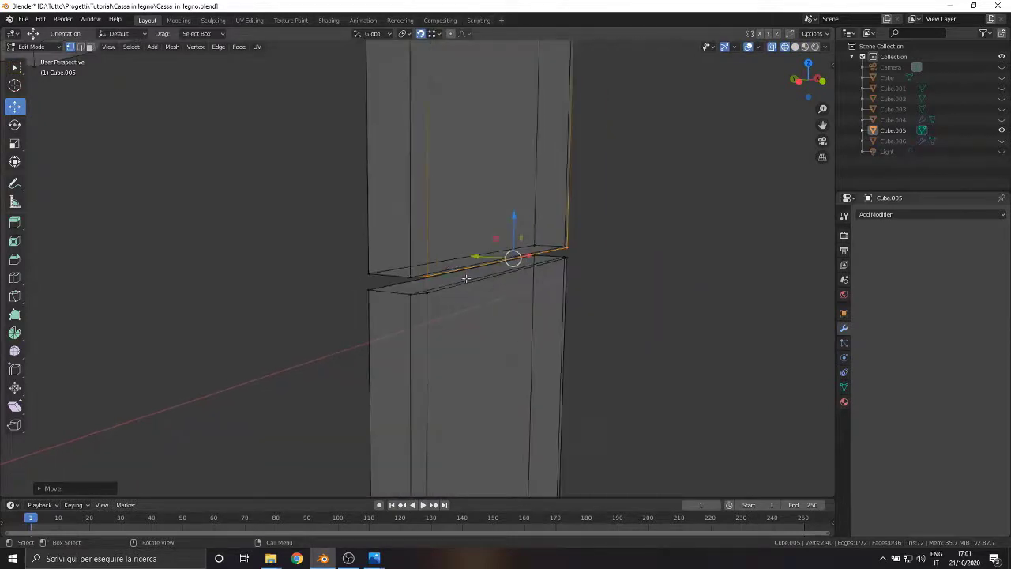
key(g)
key(z)
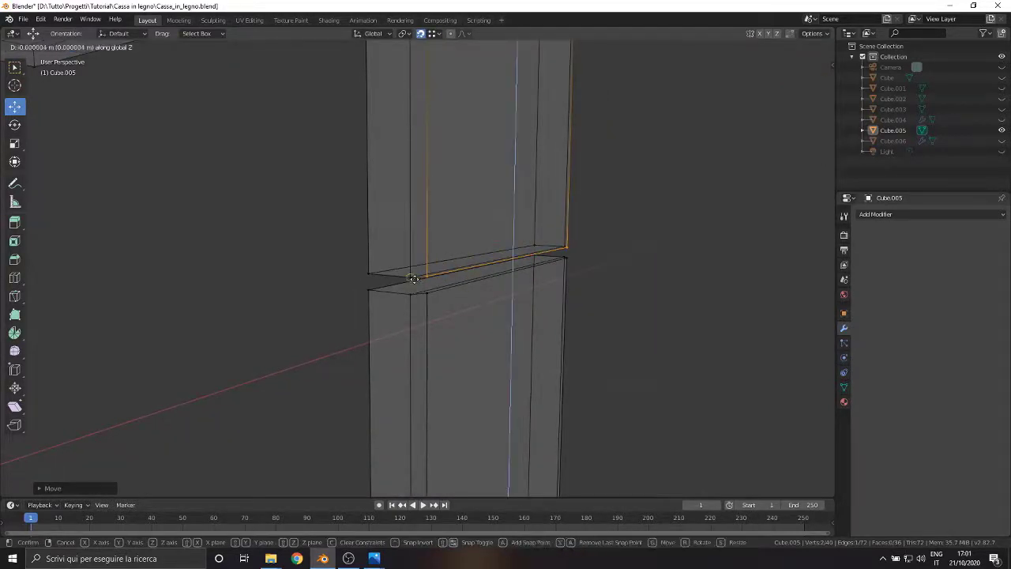
click(416, 281)
Step: Select the matching top edge of the lower piece and snap it along Z level with its neighbouring top vertex
click(427, 295)
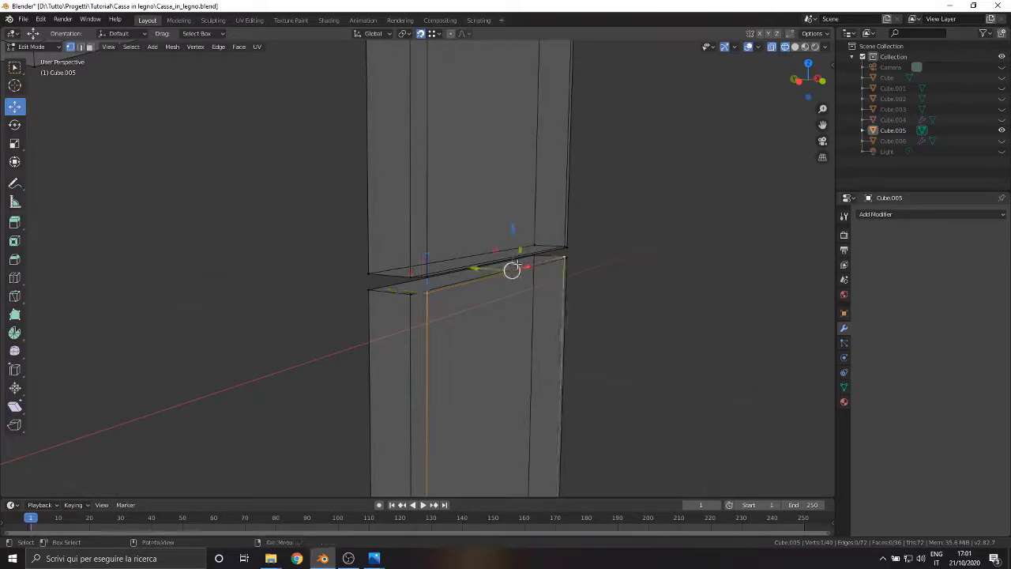
key(g)
key(z)
click(470, 369)
click(568, 260)
shift+click(429, 294)
key(g)
key(z)
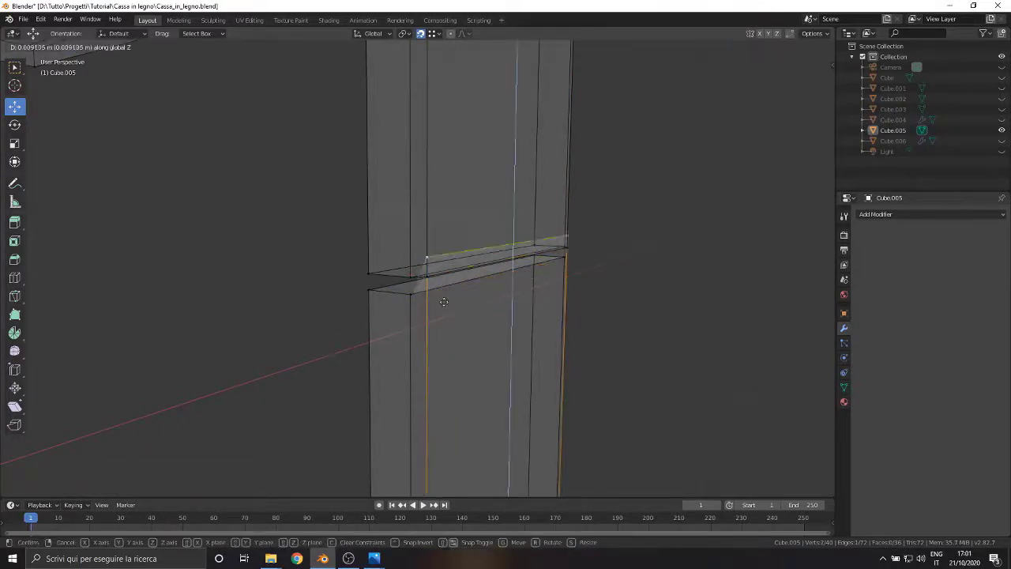
click(412, 298)
Step: Turn off snapping and, in the front wireframe view, raise the upper piece's bottom vertices slightly along Z
middle_drag(412, 298, 368, 318)
key(z)
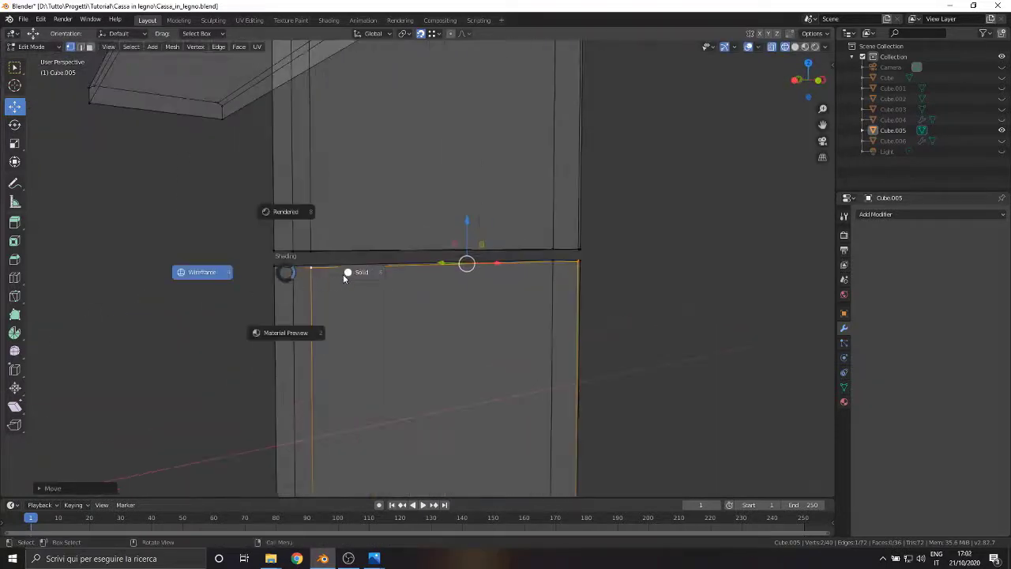
click(347, 276)
click(420, 34)
key(KP_1)
key(z)
click(355, 193)
drag(218, 219, 589, 258)
key(g)
key(z)
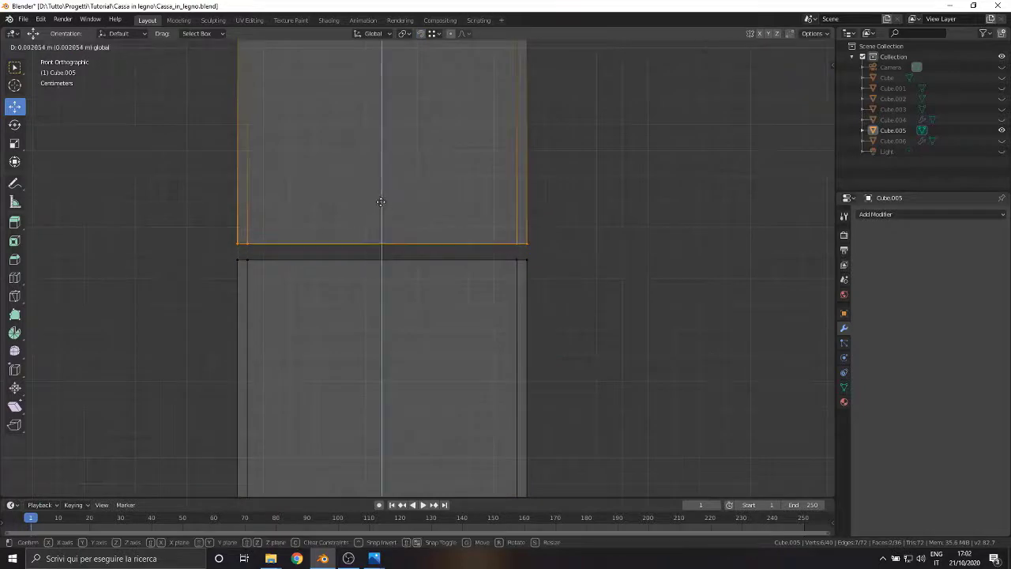
click(400, 197)
Step: Select the lower piece's top vertices and move them down along Z to widen the gap between the pieces
drag(215, 253, 423, 271)
key(g)
key(z)
click(381, 234)
scroll(402, 269, down, 5)
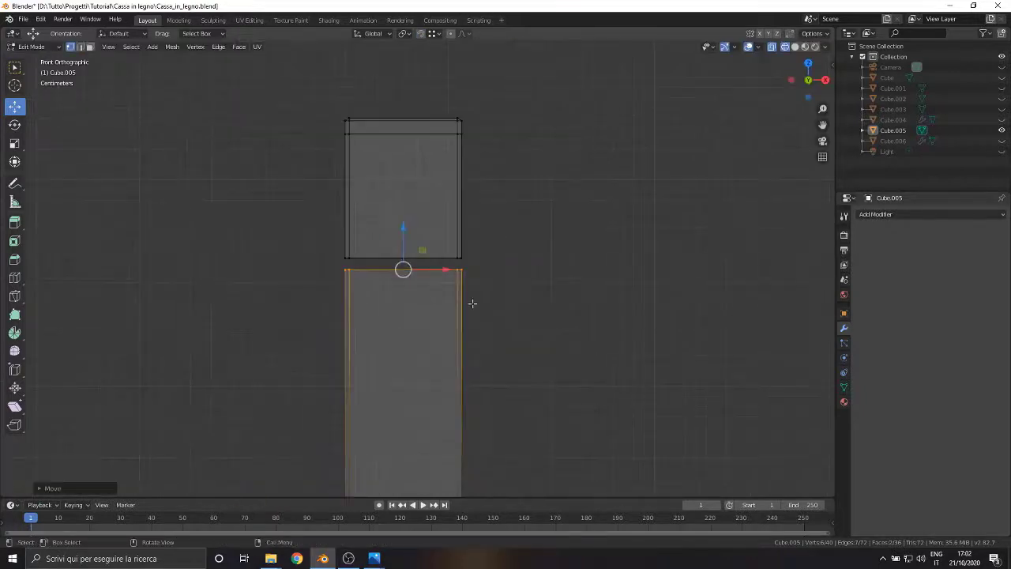
Step: Deselect everything, return to Object Mode and add a mesh cylinder
key(alt+a)
click(30, 47)
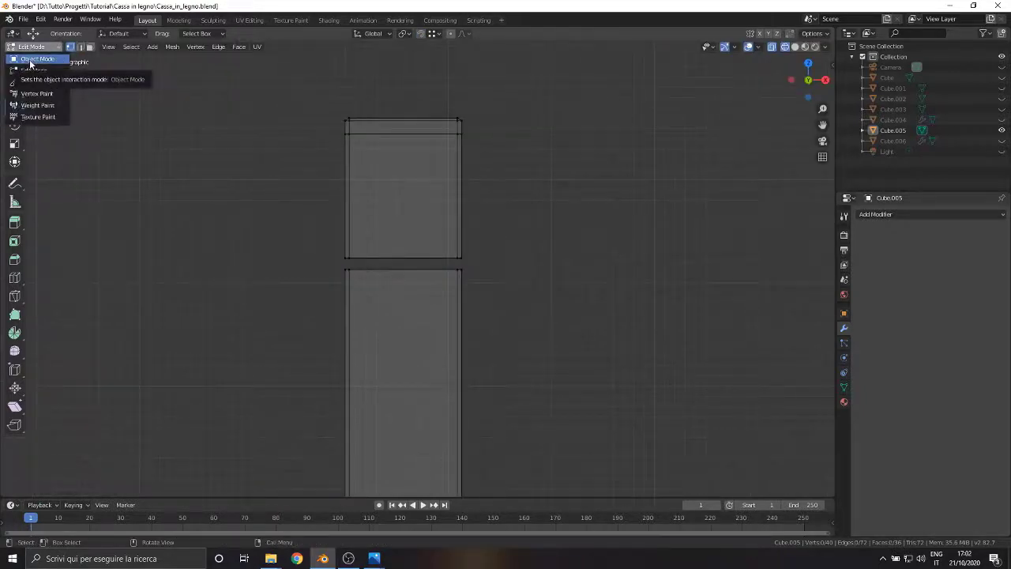
click(33, 60)
scroll(142, 87, down, 5)
click(119, 46)
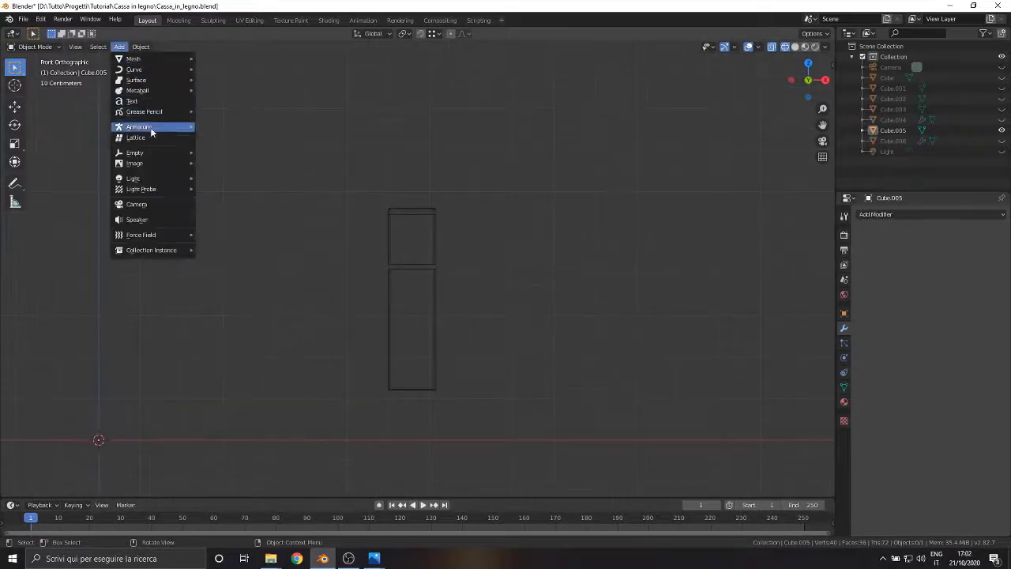
mouse_move(138, 58)
click(223, 110)
scroll(389, 249, down, 5)
scroll(277, 281, up, 2)
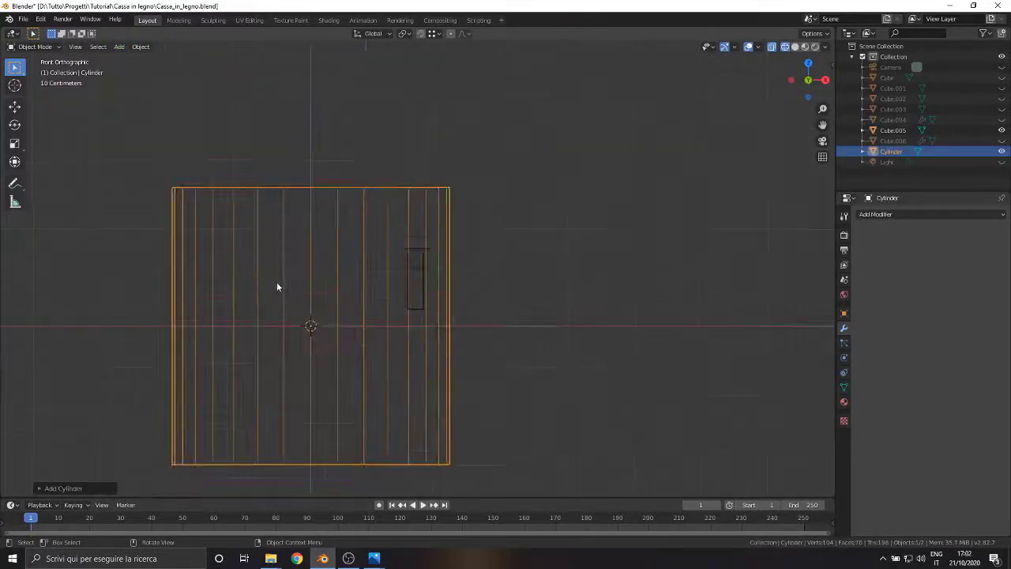
Step: Set the new cylinder's vertex count to 16
click(77, 489)
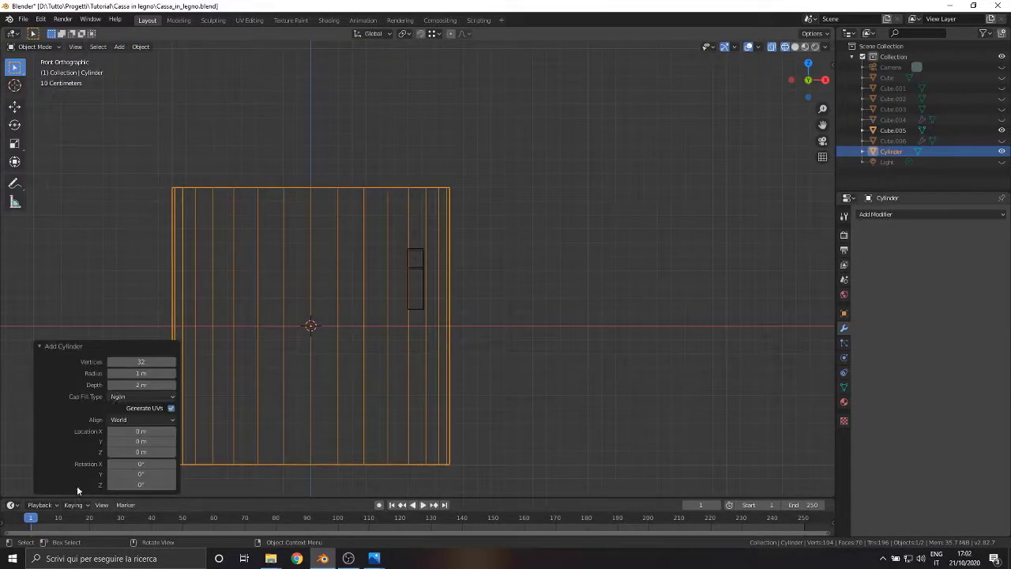
click(143, 361)
text(16)
key(Return)
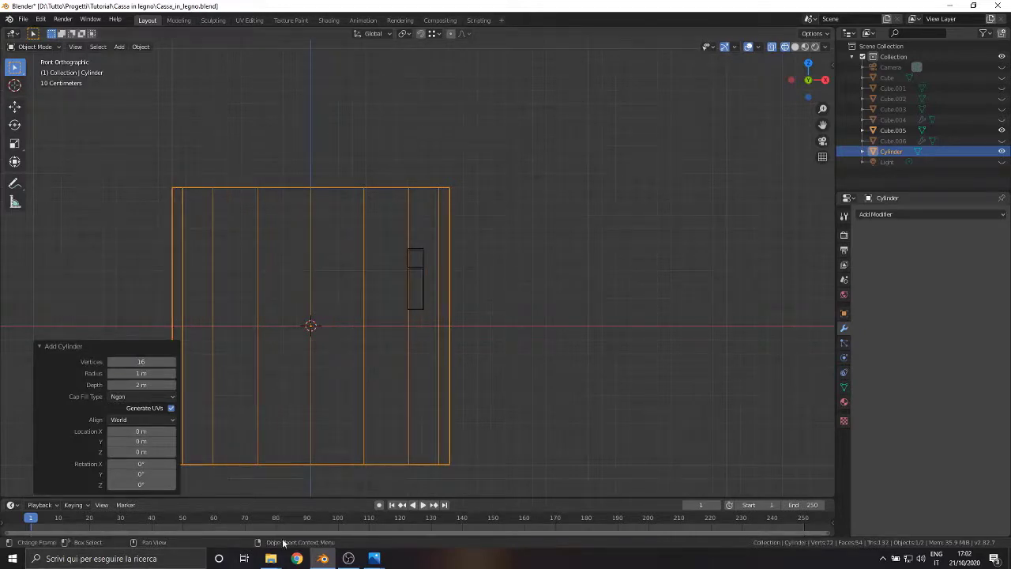
click(45, 347)
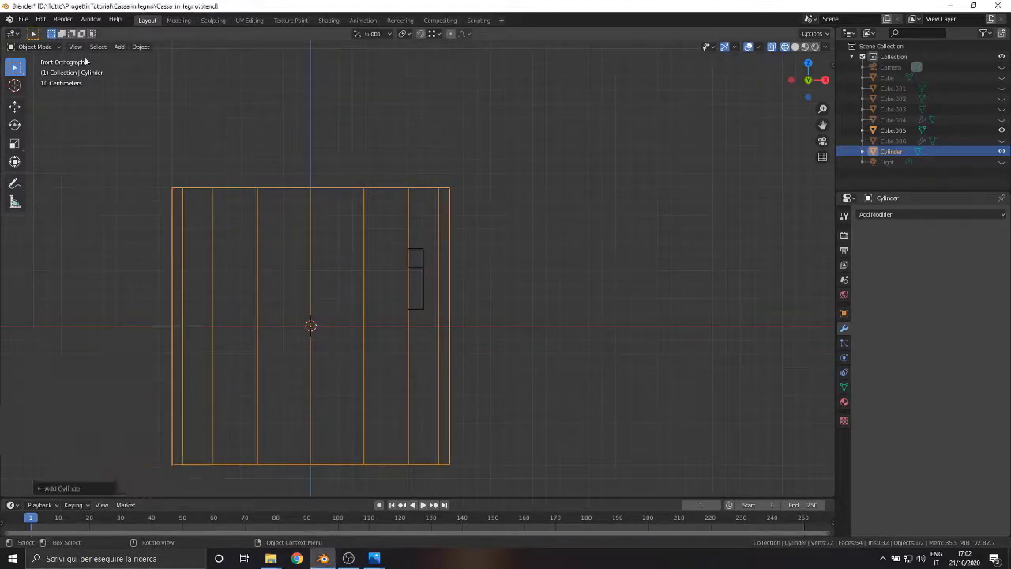
Step: Put the cylinder in Edit Mode and scale its whole mesh down to a small fraction of its size
click(35, 46)
click(33, 69)
key(s)
click(291, 328)
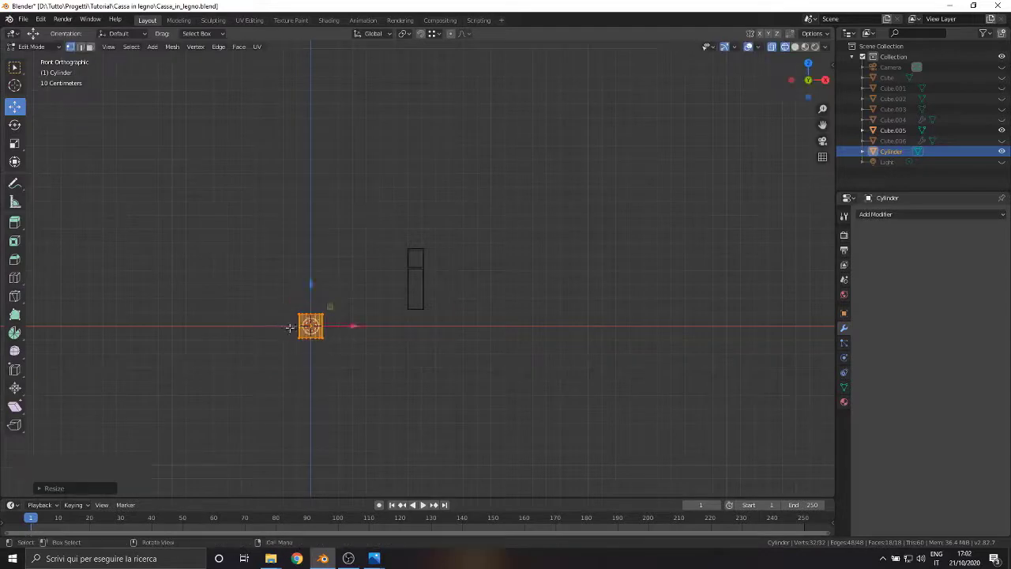
scroll(305, 356, up, 5)
Step: Rotate the cylinder mesh so that its axis lies horizontally along X
middle_drag(304, 356, 185, 352)
click(14, 124)
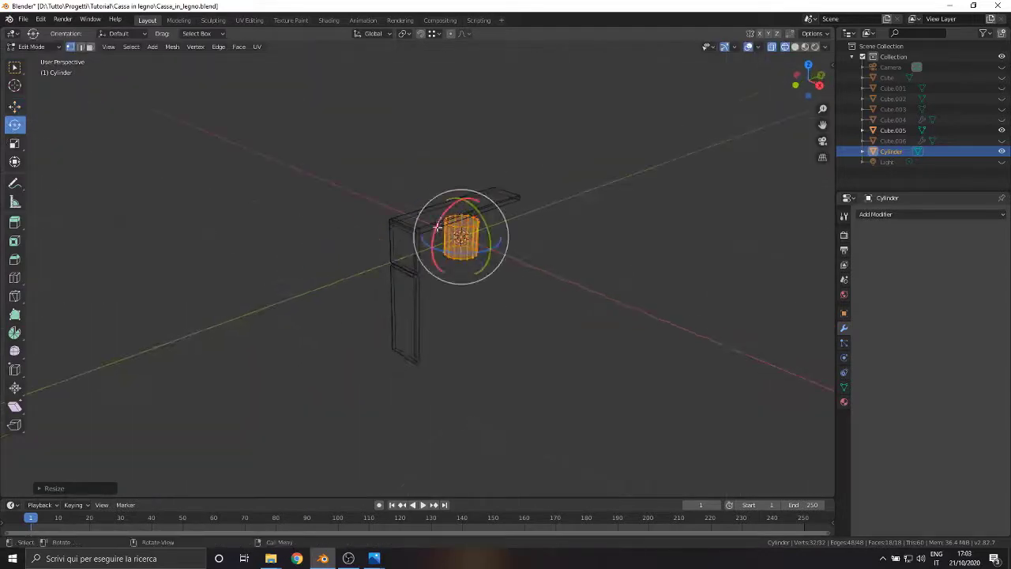
drag(439, 221, 485, 249)
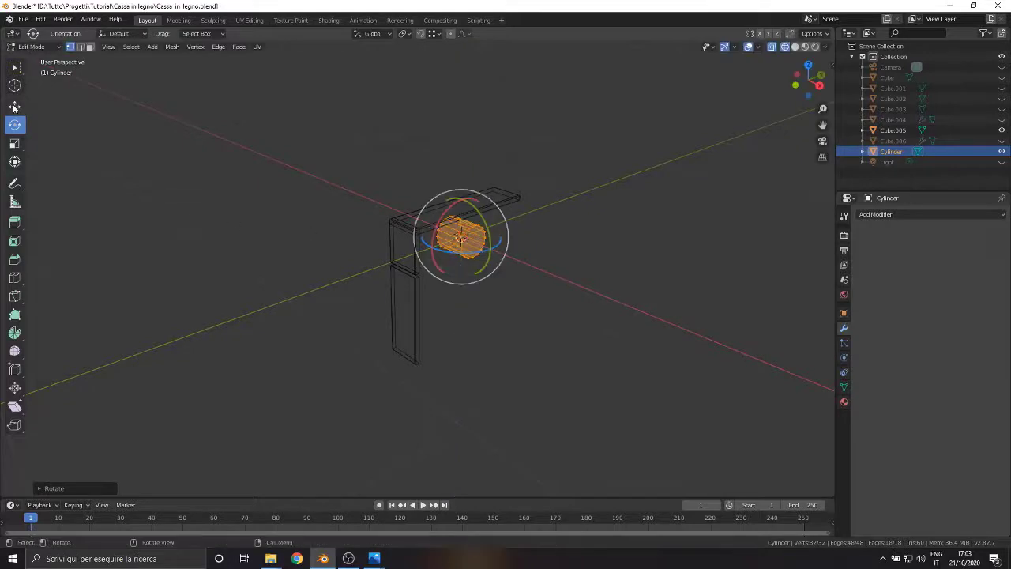
Step: In the top view, scale the cylinder down further and move it along Y and X to the end of the lid bracket
click(15, 106)
click(808, 65)
key(s)
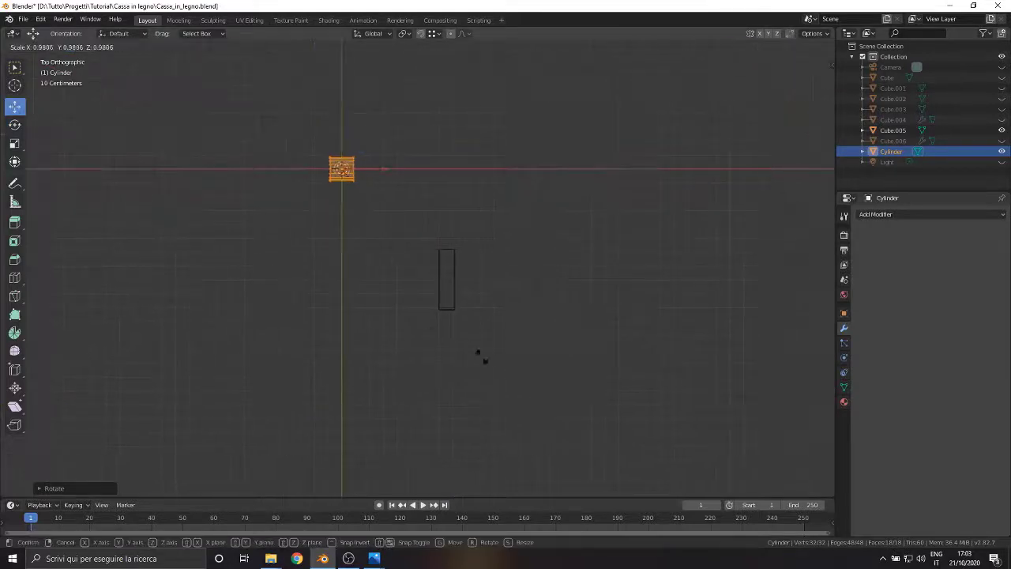
click(372, 233)
drag(343, 140, 342, 176)
drag(355, 274, 355, 274)
scroll(354, 329, up, 3)
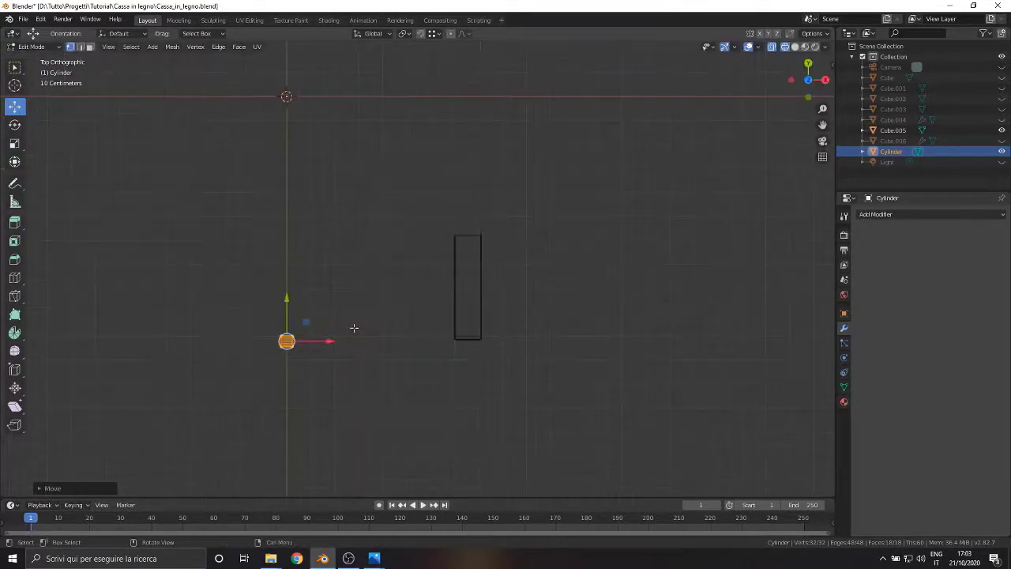
drag(332, 341, 519, 342)
Step: Shrink the cylinder again in two passes and move it along Y onto the bracket's vertical plate
scroll(512, 381, up, 6)
shift+middle_drag(546, 447, 432, 232)
scroll(599, 296, up, 3)
shift+middle_drag(599, 295, 537, 298)
key(s)
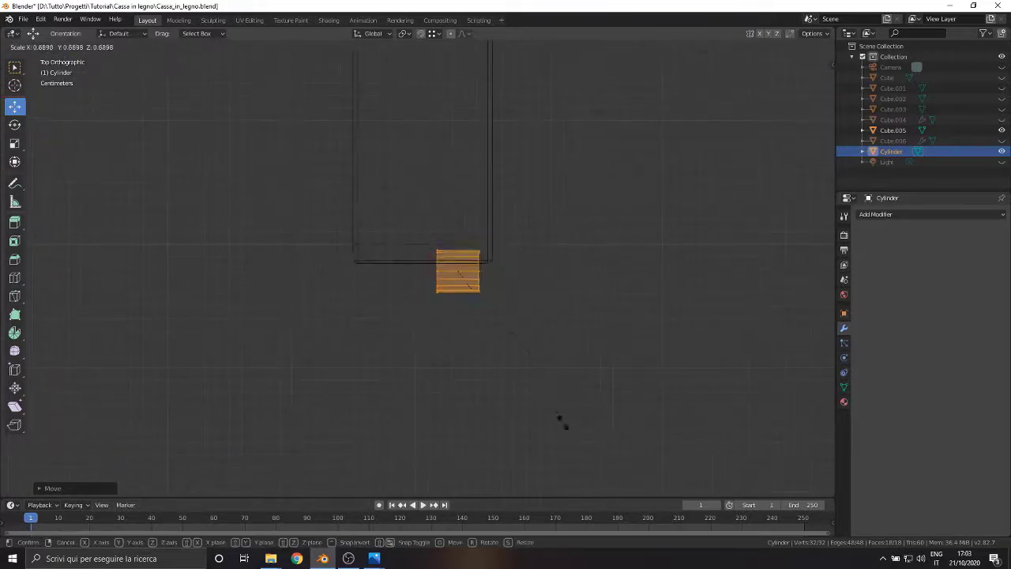
click(498, 328)
scroll(498, 296, up, 4)
key(s)
click(556, 389)
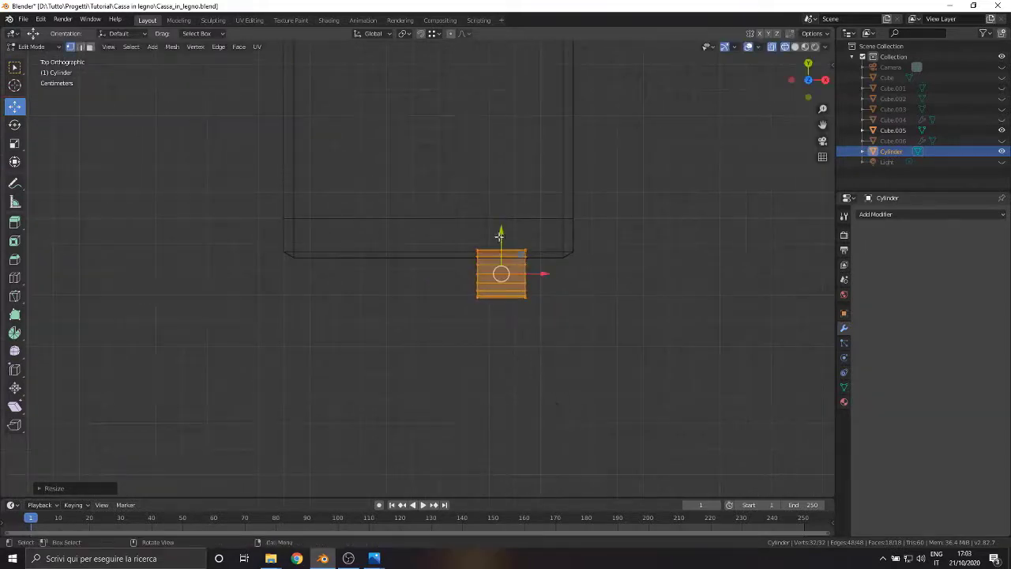
drag(501, 227, 501, 191)
Step: In the back view, raise the cylinder along Z to the gap between the two bracket pieces
click(808, 69)
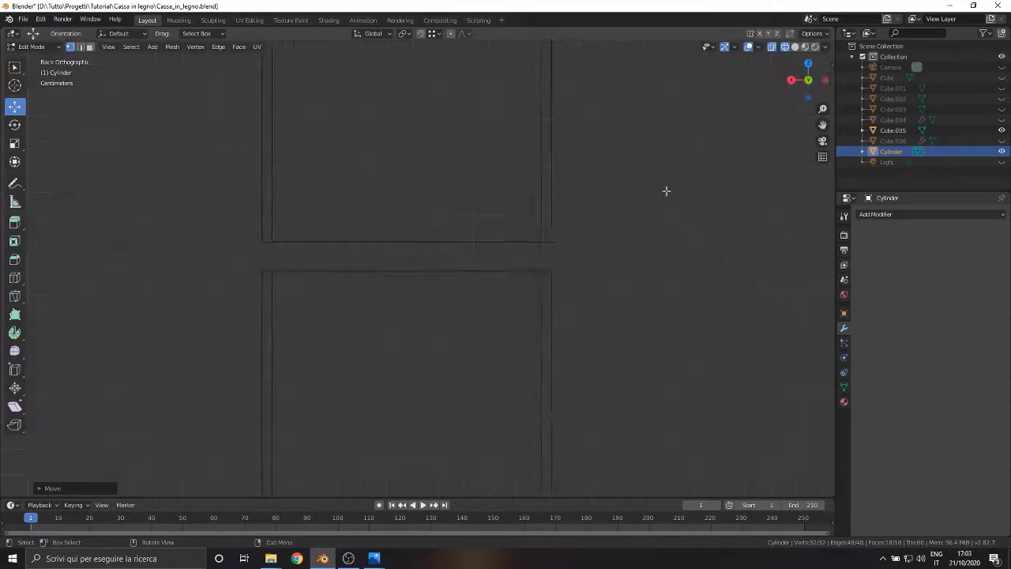
scroll(601, 269, down, 11)
shift+middle_drag(474, 420, 472, 356)
scroll(472, 356, up, 3)
drag(405, 352, 406, 271)
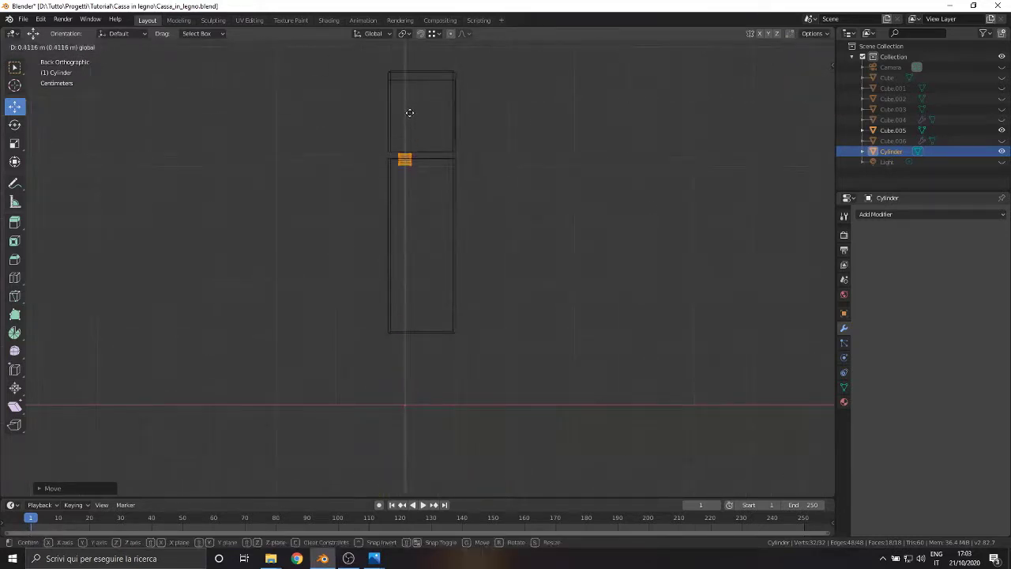
drag(410, 113, 409, 108)
Step: Scale the cylinder slightly larger than the gap's height and centre it vertically on the gap
scroll(408, 131, up, 6)
scroll(422, 144, up, 5)
shift+middle_drag(409, 134, 405, 371)
key(s)
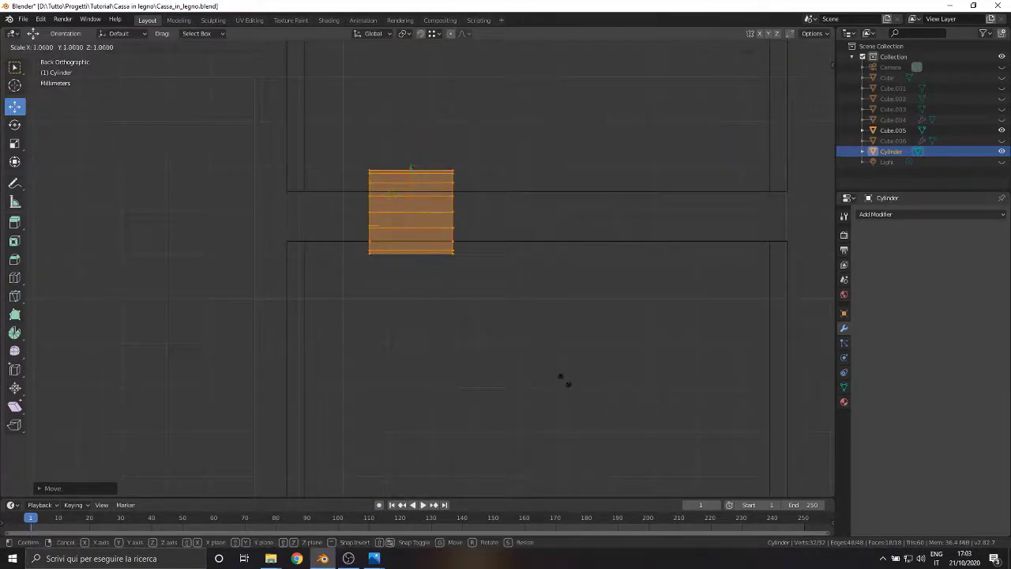
click(518, 353)
drag(410, 167, 411, 172)
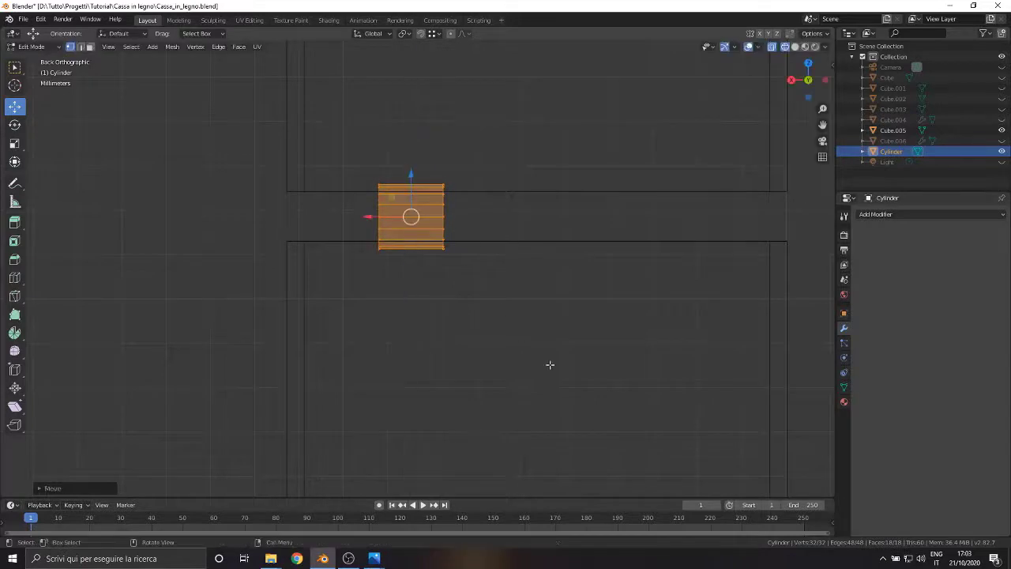
key(s)
click(547, 408)
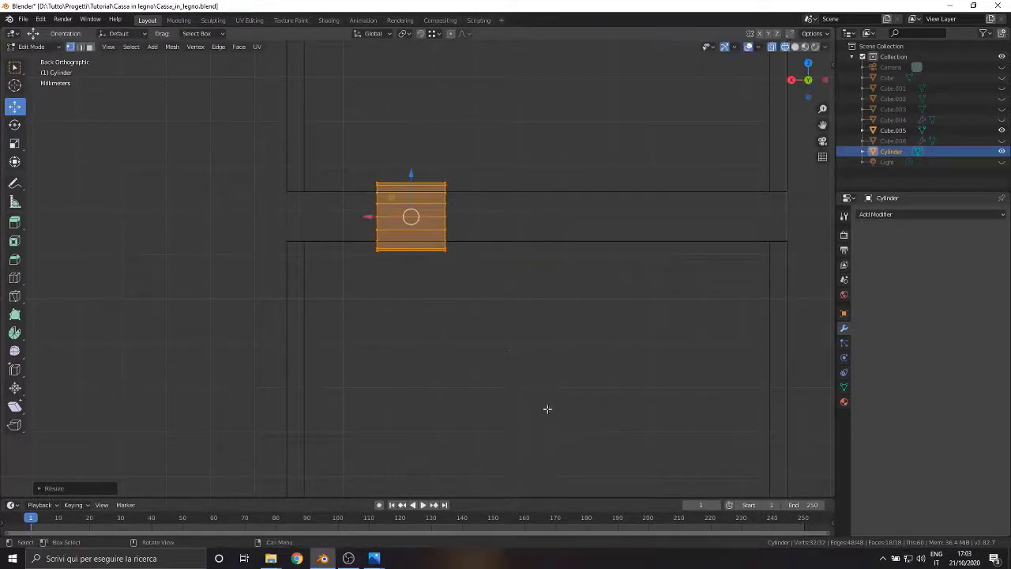
Step: Move the cylinder along X to one side of the bracket and stretch its opposite end across to the other side
drag(368, 216, 293, 211)
drag(361, 150, 441, 294)
drag(326, 217, 723, 227)
Step: Select the cylinder's end cap on the positive X side and delete its face
scroll(553, 251, down, 3)
middle_drag(309, 257, 406, 252)
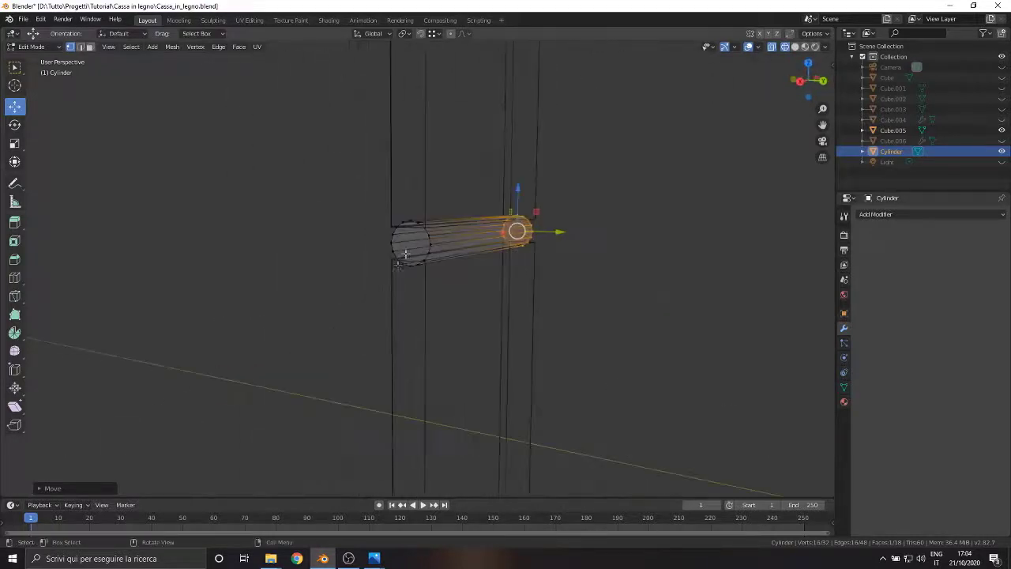
scroll(406, 253, up, 3)
drag(339, 143, 408, 260)
middle_drag(408, 260, 532, 310)
shift+middle_drag(236, 281, 536, 304)
drag(186, 159, 351, 360)
key(x)
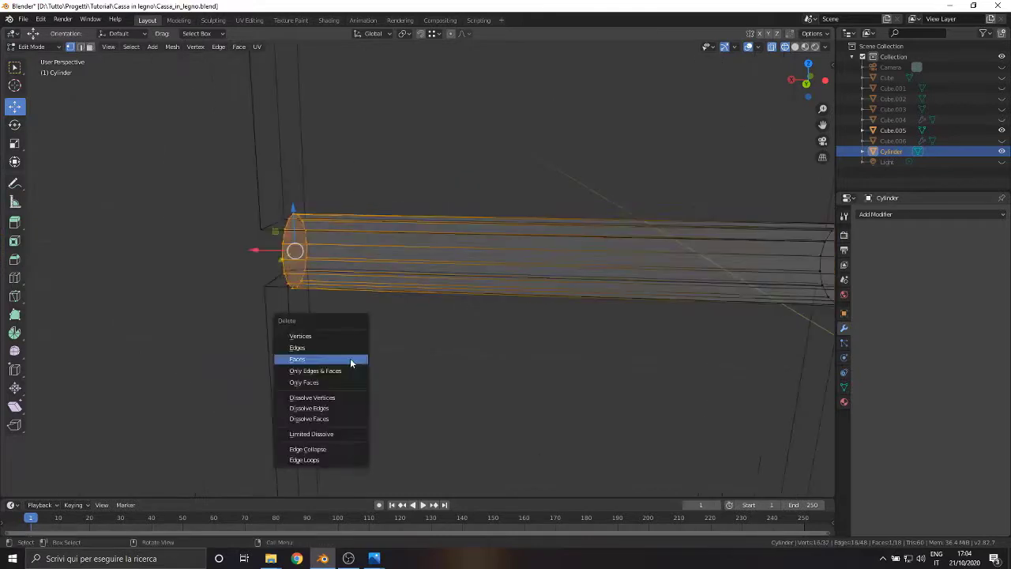
click(352, 363)
Step: Select the cap at the cylinder's opposite end and delete its face
shift+middle_drag(570, 338, 402, 330)
drag(629, 154, 722, 359)
key(x)
click(678, 350)
Step: Extrude the open edge loop at the negative X end in place and merge it at the centre to close the cap
drag(631, 146, 728, 362)
key(e)
right_click(740, 353)
key(x)
click(656, 427)
Step: Close the remaining open end by extruding its edge loop in place and merging the new vertices at the centre
drag(124, 182, 181, 334)
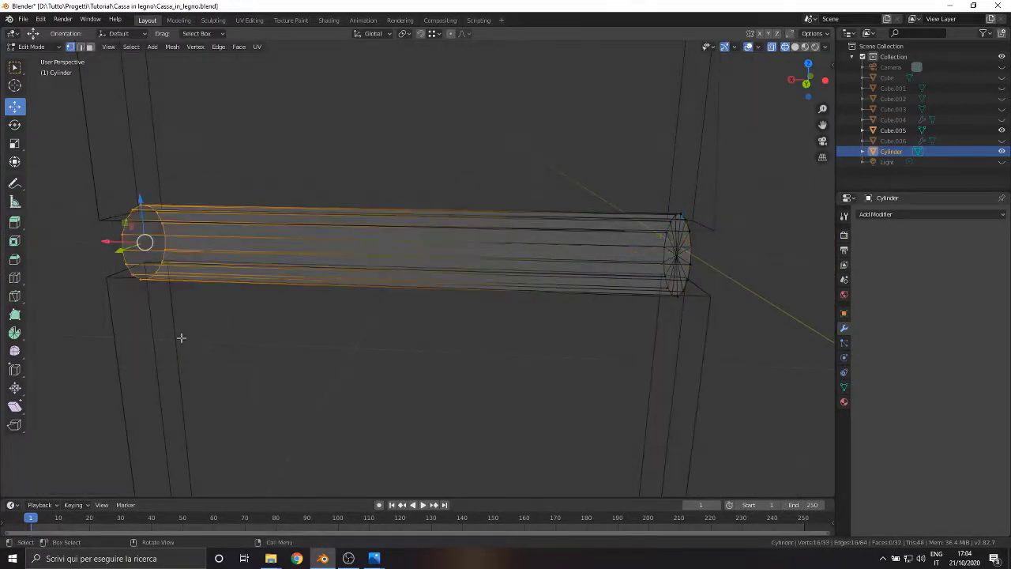
key(e)
right_click(139, 326)
key(x)
click(139, 330)
Step: Select the whole cylinder and scale it up uniformly in the back view to thicken it
scroll(253, 306, down, 3)
middle_drag(267, 303, 318, 250)
scroll(318, 251, up, 1)
key(a)
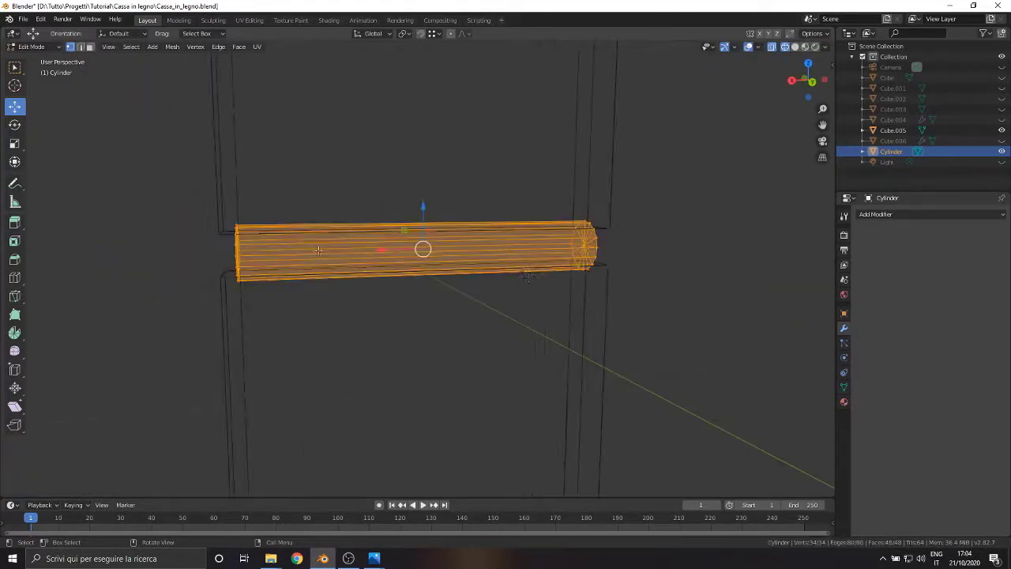
middle_drag(464, 306, 452, 306)
click(812, 81)
key(s)
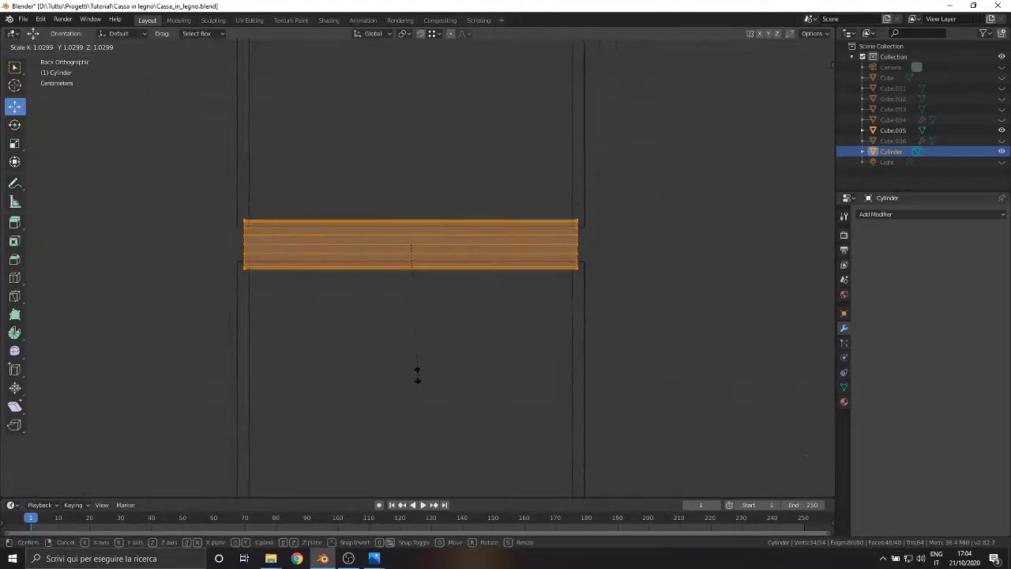
click(420, 427)
Step: Scale the cylinder down along X only, so its ends sit just inside the bracket's side edges
click(15, 128)
click(15, 145)
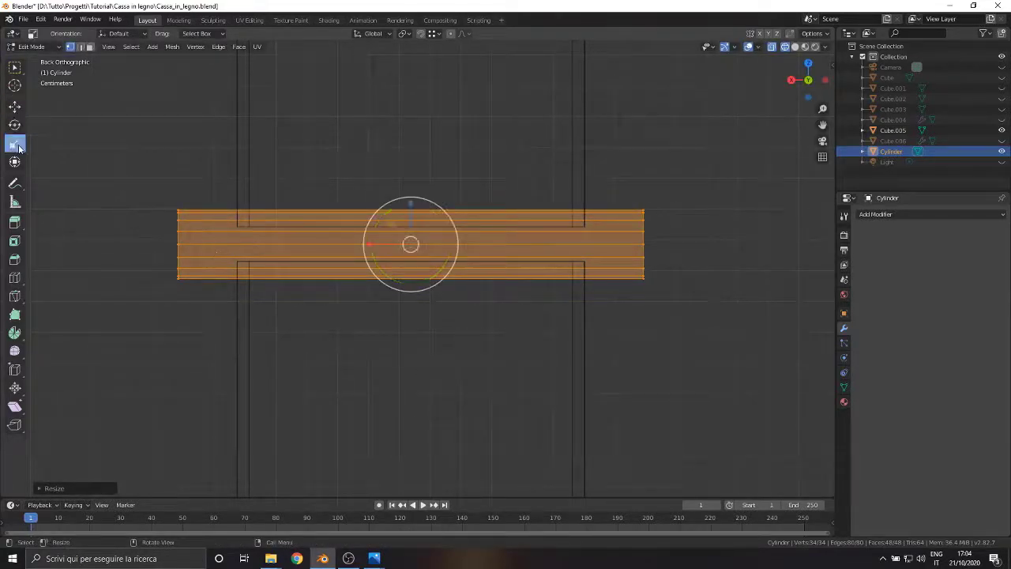
drag(369, 244, 361, 224)
scroll(385, 226, up, 3)
scroll(448, 286, down, 5)
middle_drag(448, 286, 452, 316)
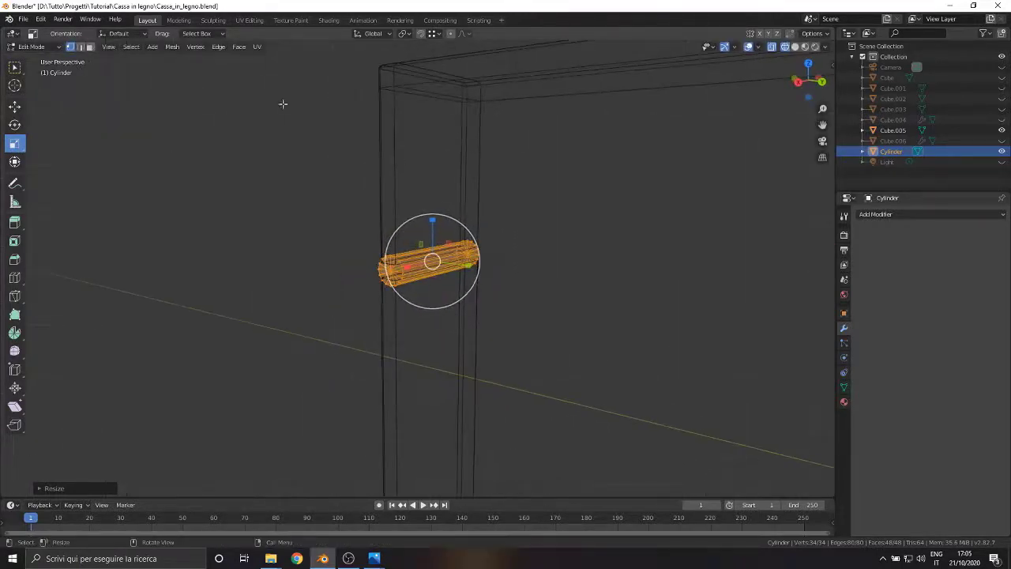
Step: Edit the bracket mesh and move the upper piece's bottom vertices up along Z to the cylinder's top
click(31, 47)
click(32, 59)
click(274, 181)
click(384, 131)
click(32, 47)
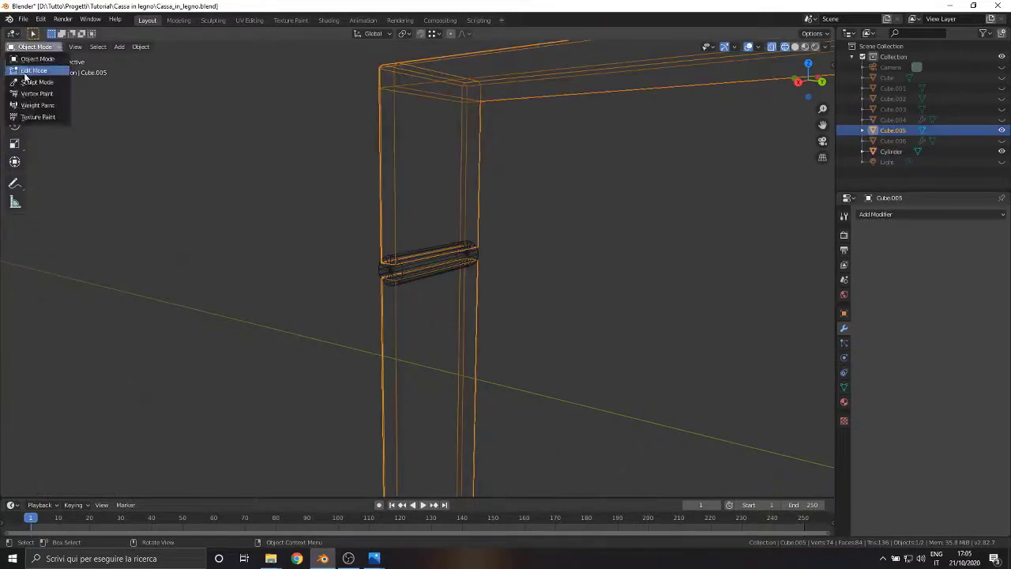
click(31, 70)
scroll(520, 279, up, 5)
click(822, 81)
drag(133, 165, 598, 234)
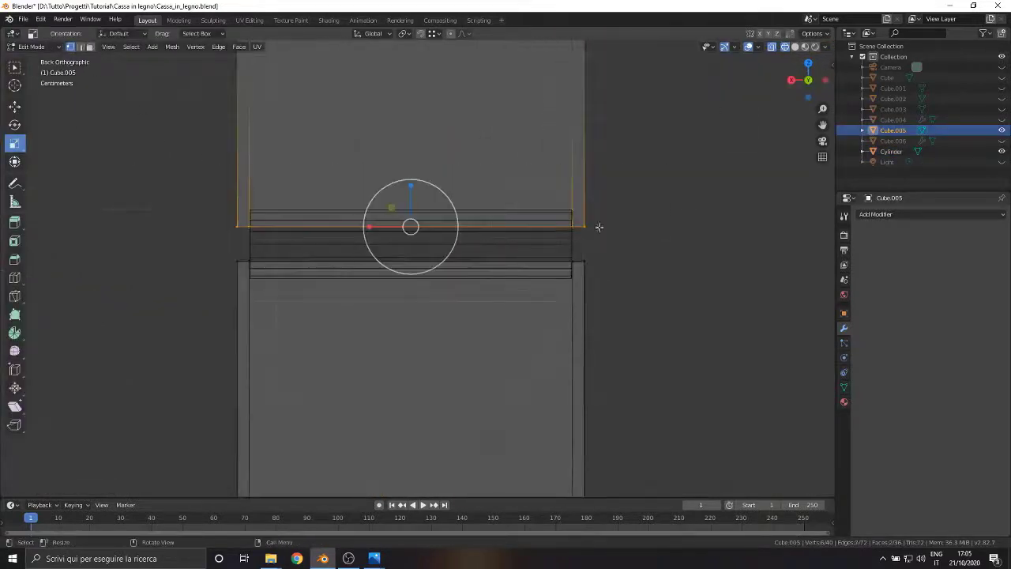
click(15, 107)
drag(410, 181, 415, 165)
Step: Lower the lower piece's top vertices along Z to the cylinder's underside and switch to solid shading
drag(222, 236, 596, 280)
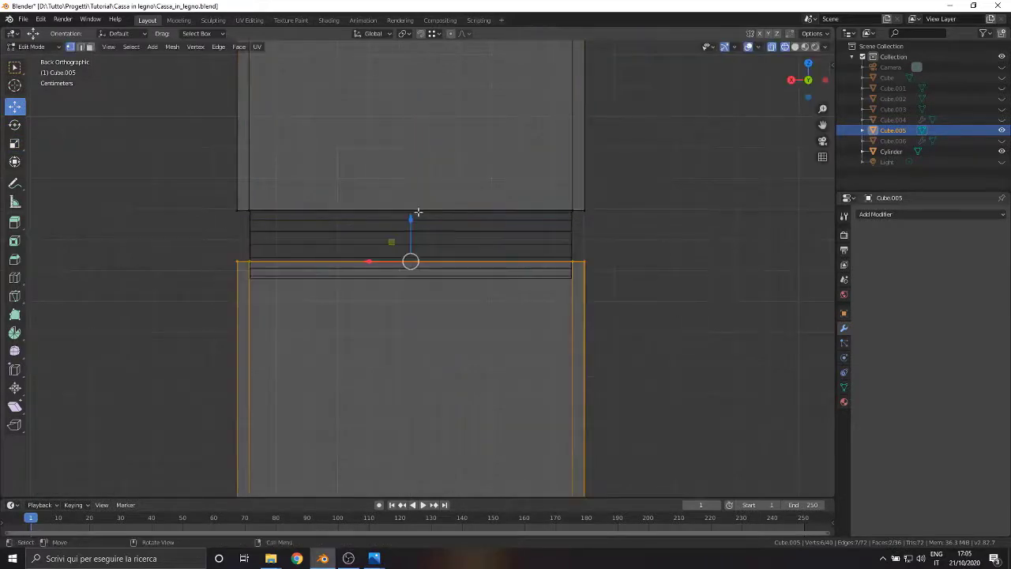
drag(411, 219, 416, 235)
middle_drag(483, 274, 387, 288)
key(z)
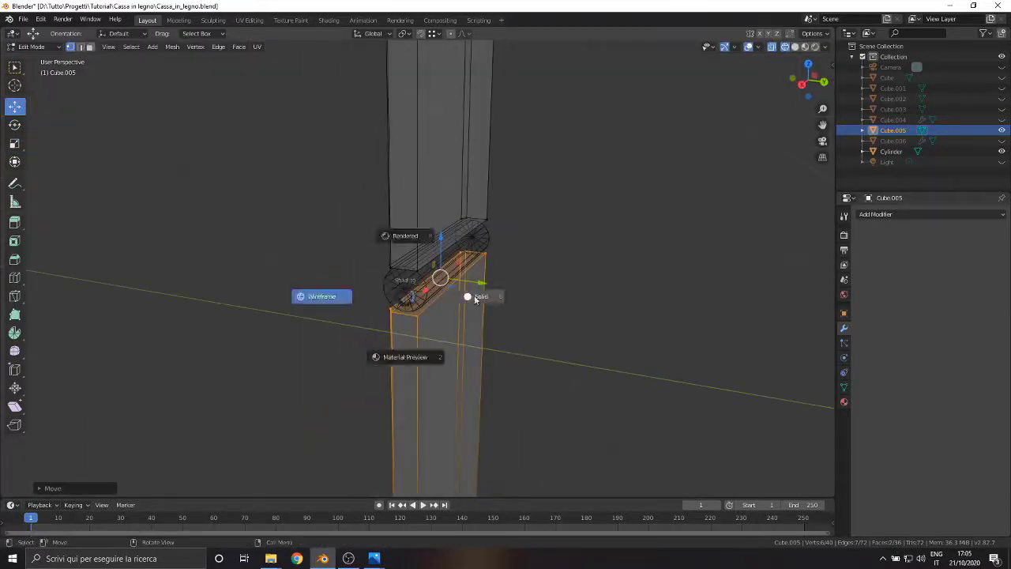
click(475, 298)
scroll(475, 297, down, 4)
Step: Return to Object Mode, select the cylinder and apply smooth shading to it
click(41, 49)
click(43, 61)
scroll(418, 284, up, 3)
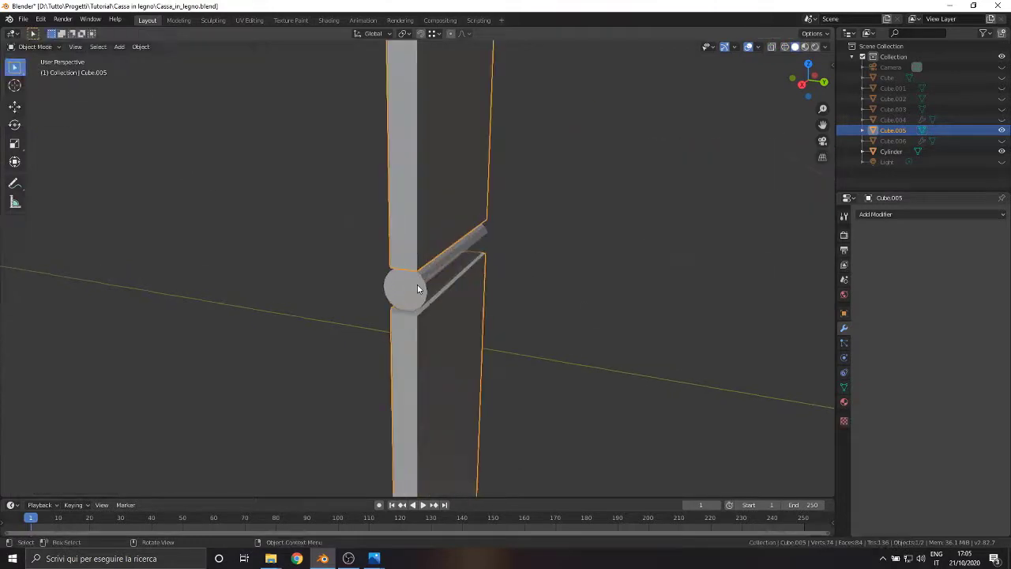
click(418, 284)
click(141, 46)
click(193, 256)
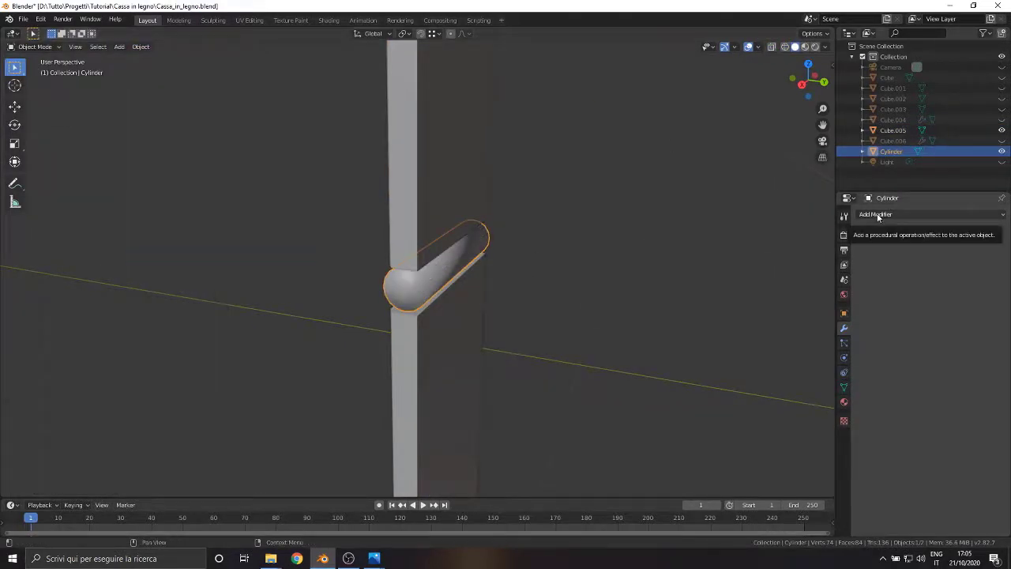
Step: Enable Auto Smooth in the cylinder's normals settings
click(845, 387)
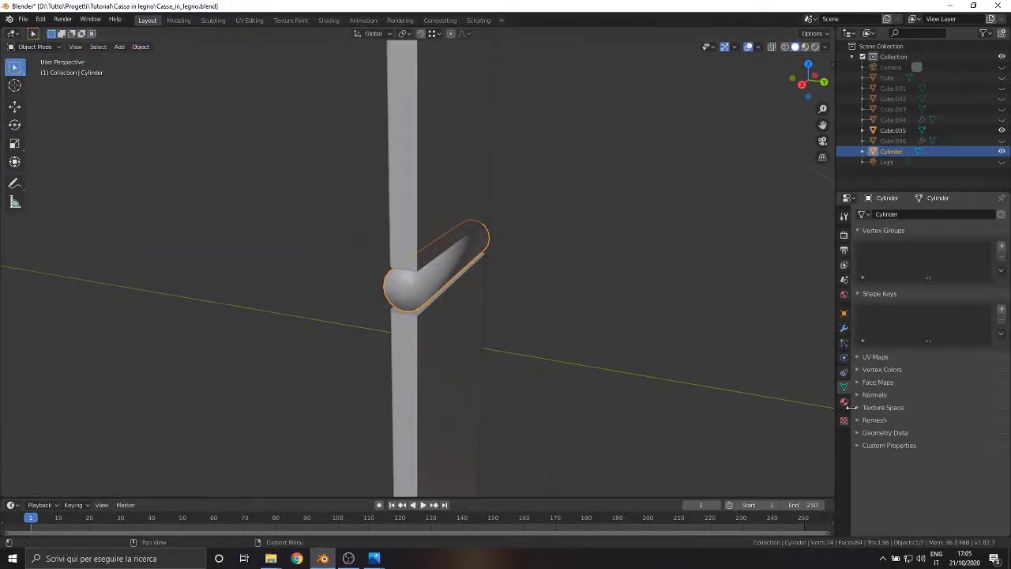
click(858, 395)
click(874, 407)
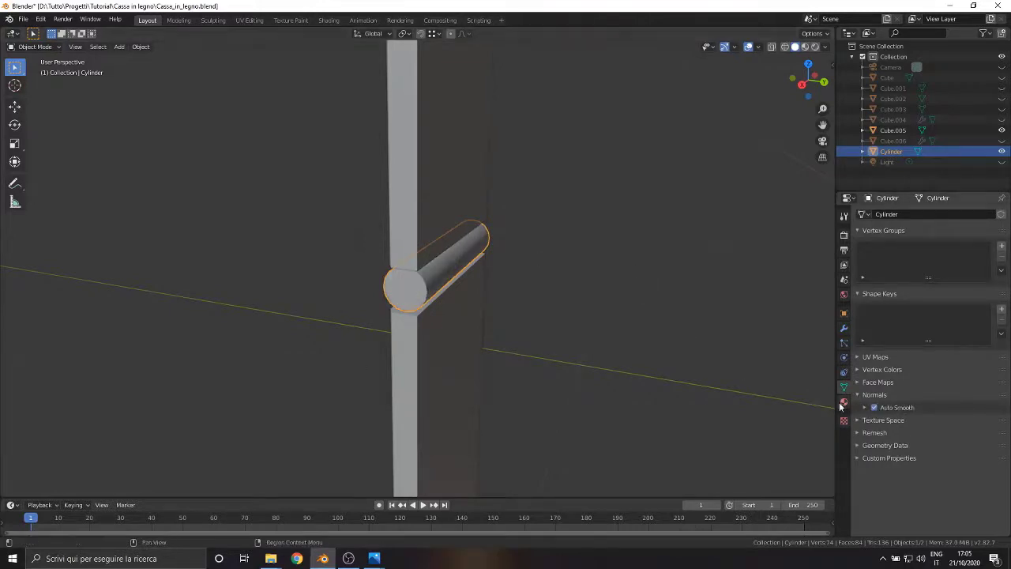
middle_drag(703, 316, 675, 309)
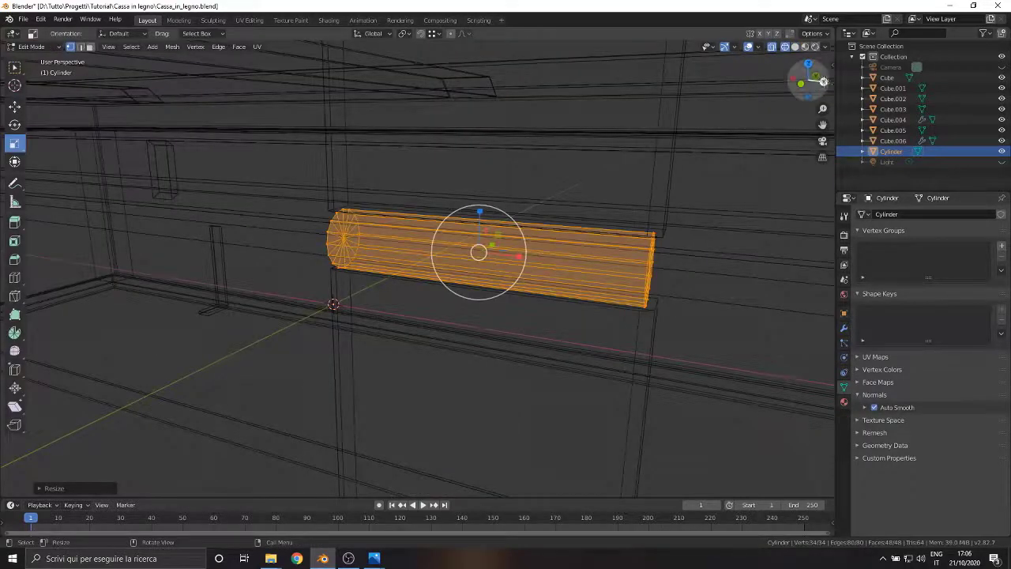
Step: Scale the cylinder along X in the back view so its ends line up with the bracket's side edges
click(824, 83)
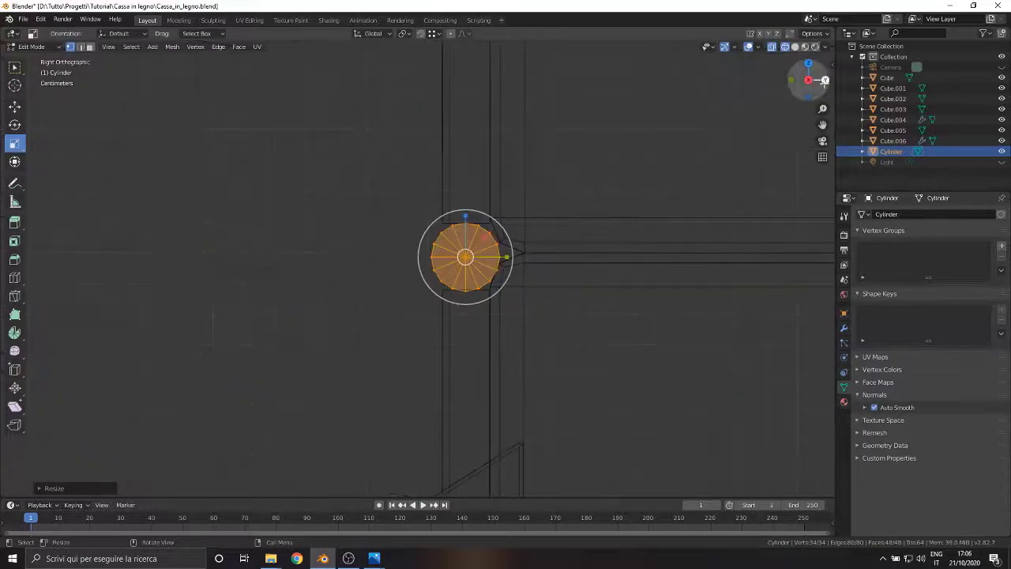
click(824, 81)
key(s)
key(x)
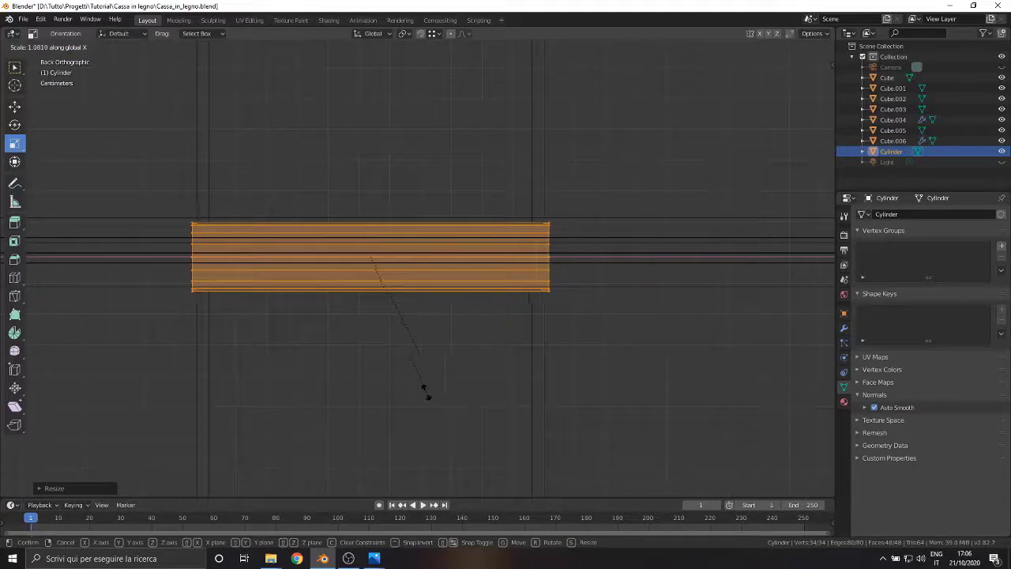
click(412, 391)
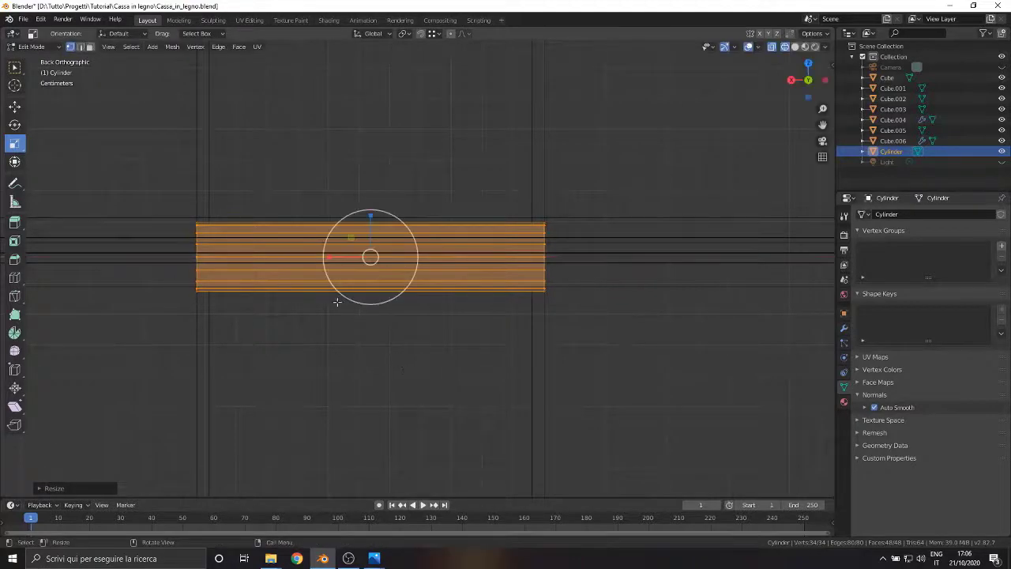
Step: Extrude both end faces of the cylinder outward by 5 mm
drag(154, 187, 207, 310)
key(e)
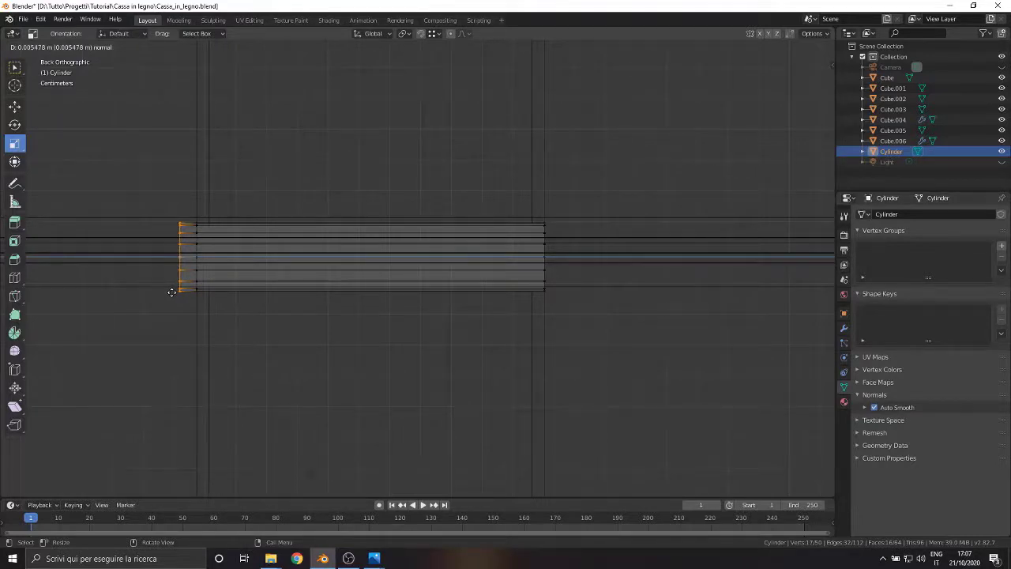
click(170, 293)
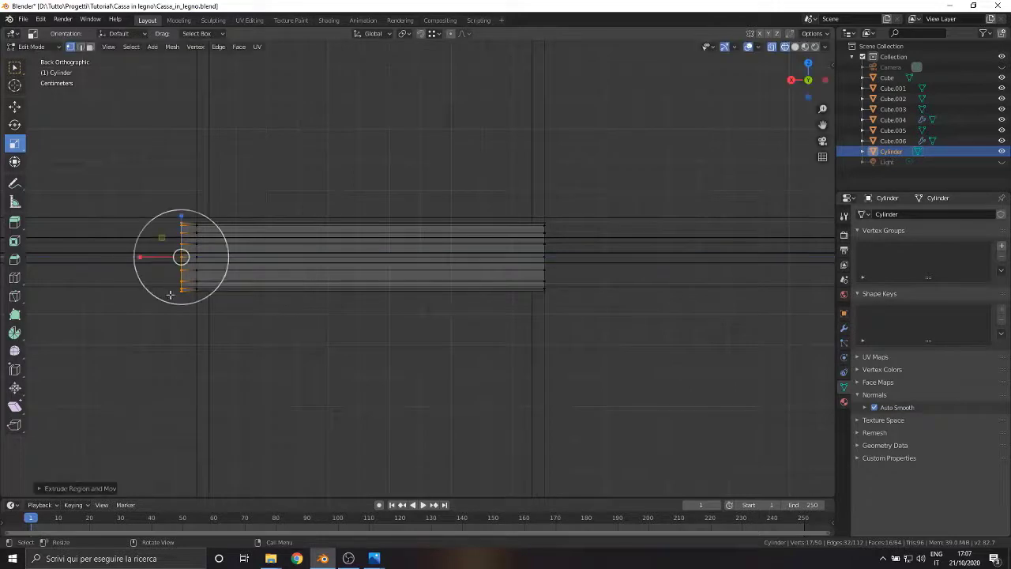
drag(564, 175, 496, 325)
key(e)
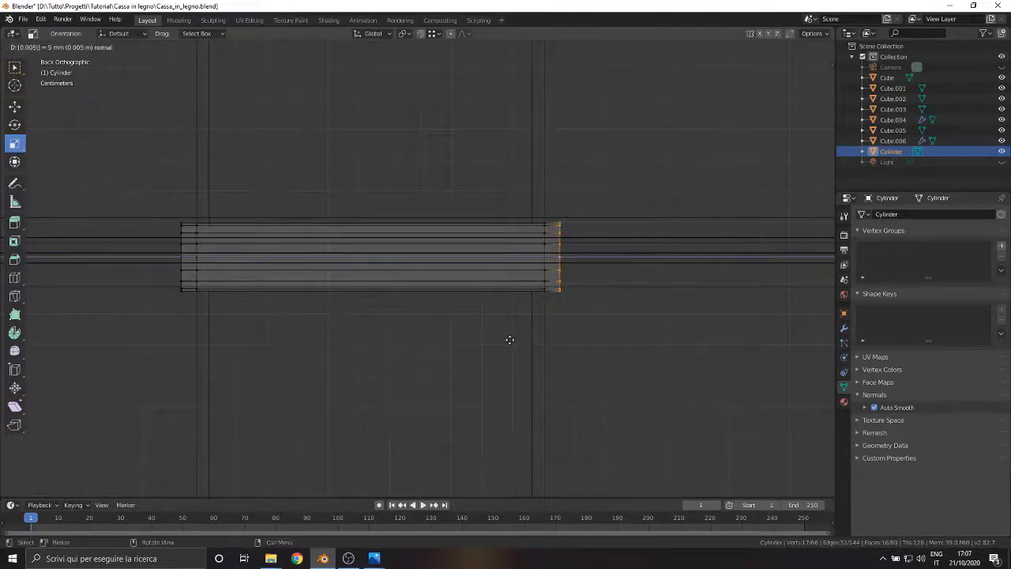
click(511, 339)
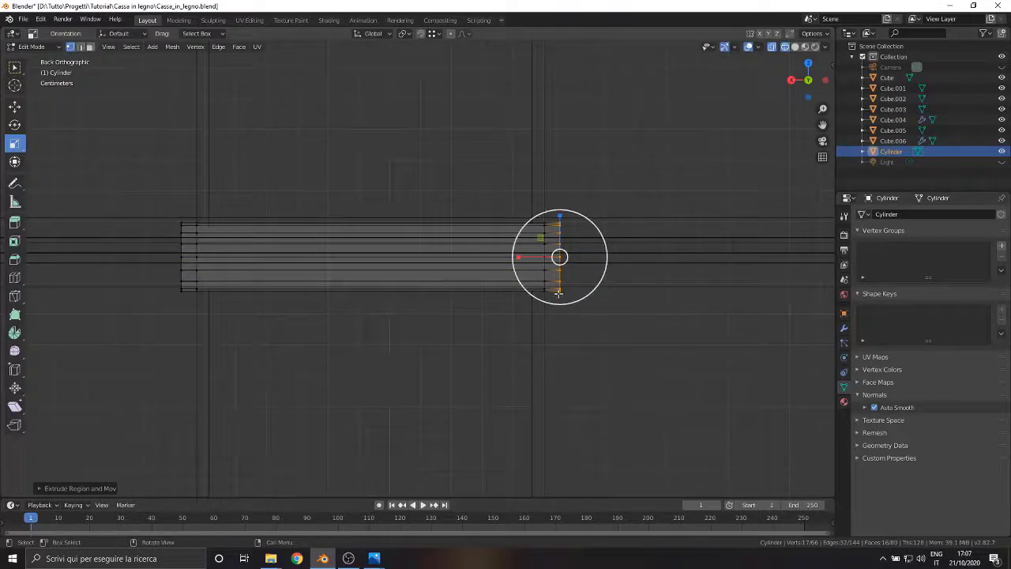
Step: Taper the extruded ends by scaling each end face to 0.75
key(s)
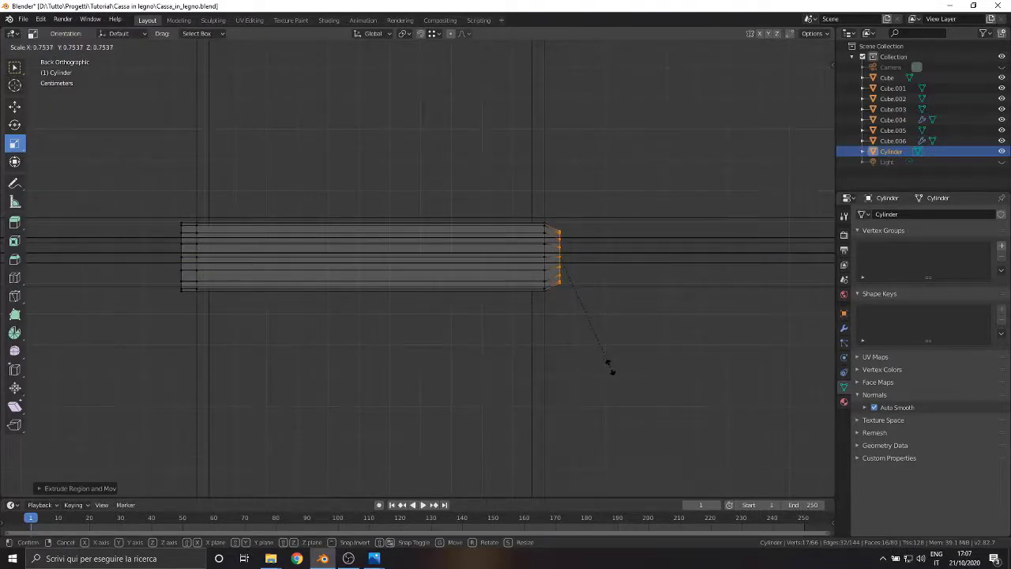
text(0.7)
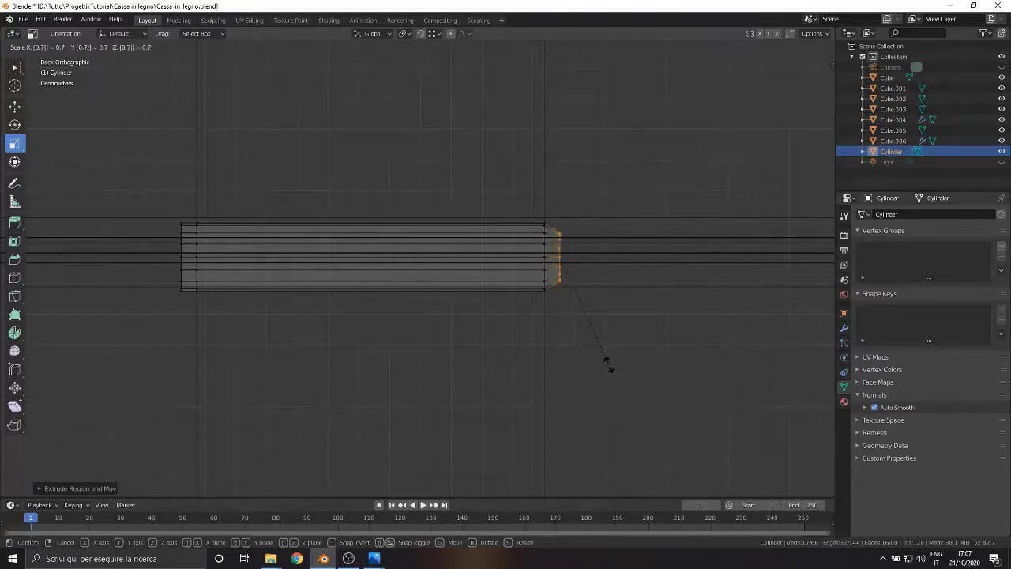
text(5)
key(Return)
drag(152, 199, 207, 304)
text(s)
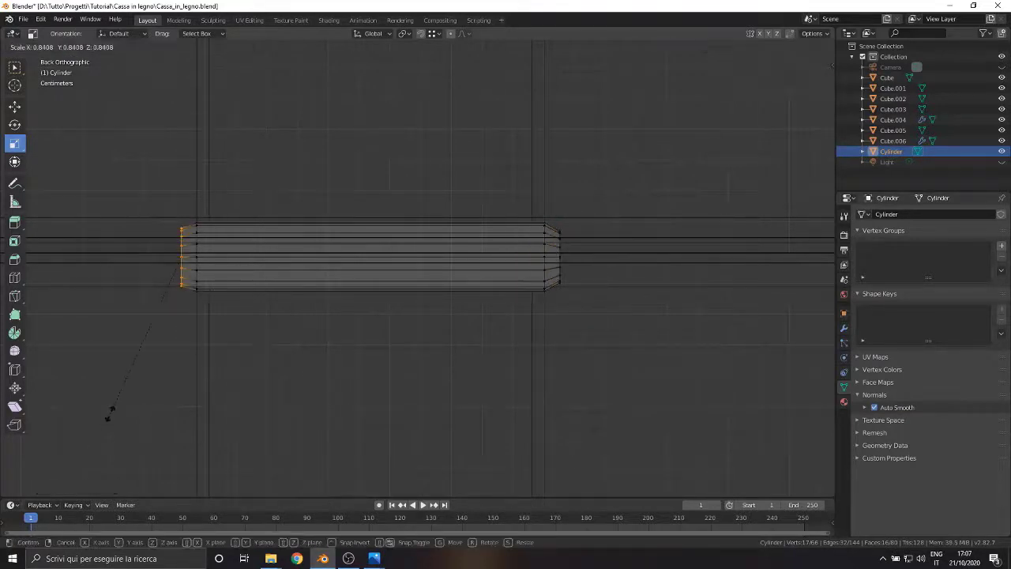
text(0.75)
key(Return)
Step: Extrude both tapered end faces outward again by 0.004 m
key(e)
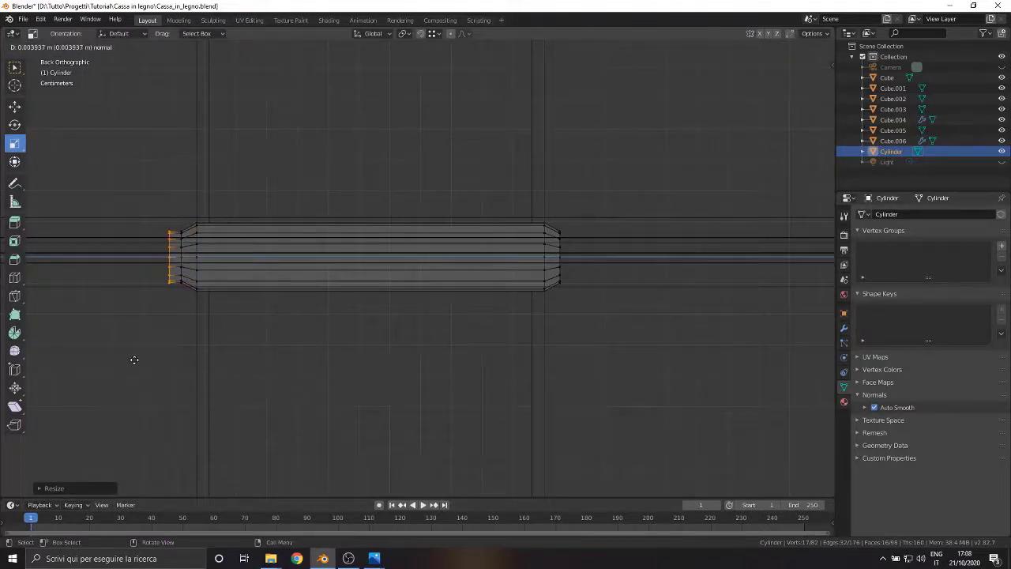
text(0)
key(Return)
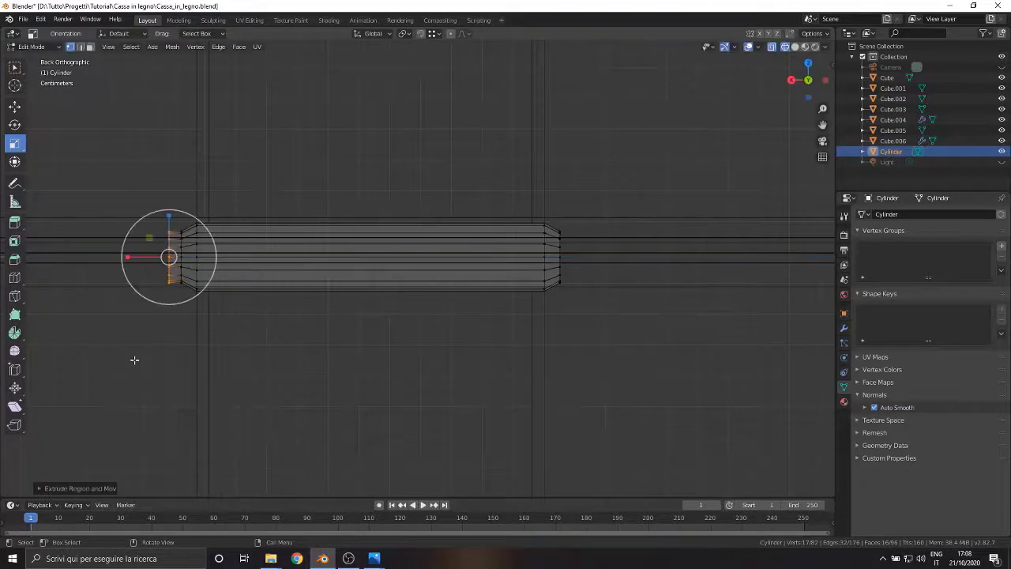
drag(556, 223, 576, 316)
text(e0.004)
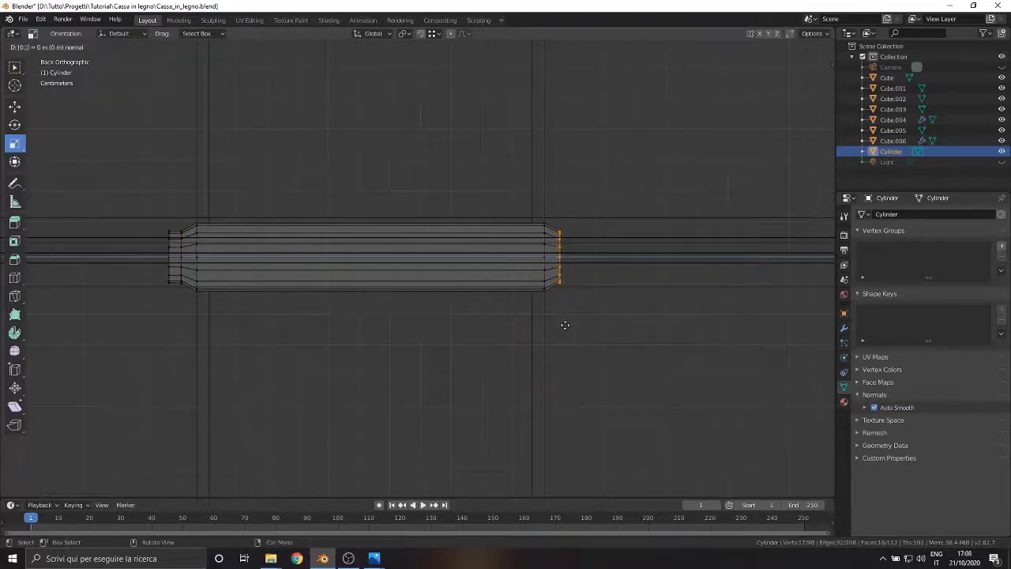
key(Return)
Step: Scale the outermost face at each end down to a small tip to round off the pin
key(s)
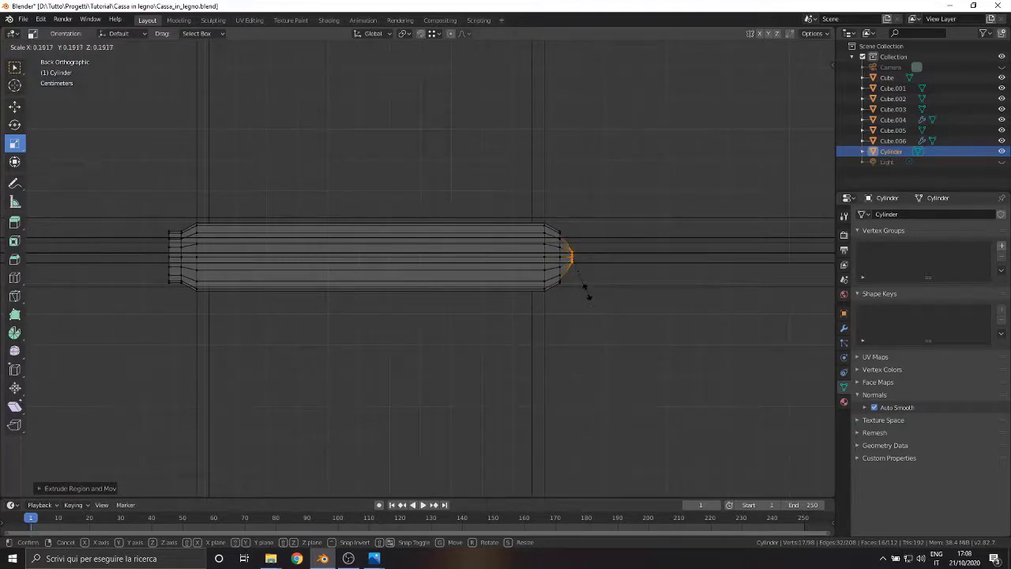
key(Return)
drag(133, 210, 178, 307)
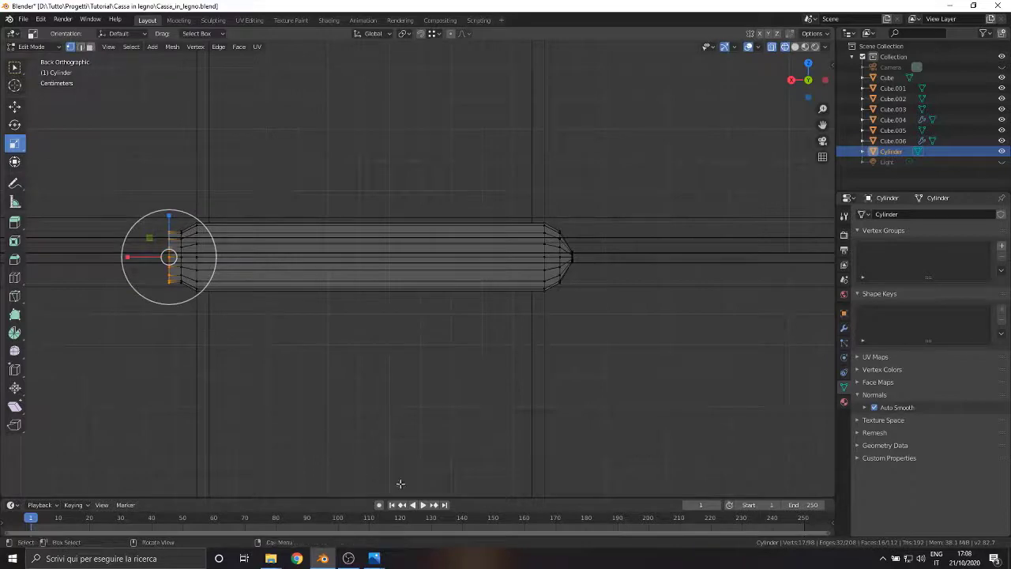
key(s)
key(Return)
Step: Leave Edit Mode, switch to the front orthographic view and reopen the cylinder for mesh editing
scroll(280, 196, down, 2)
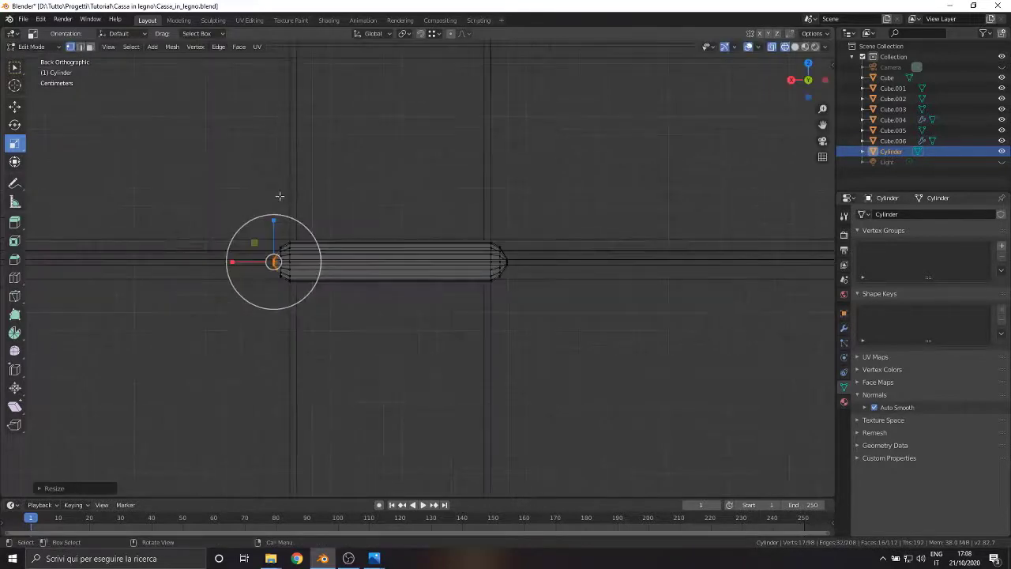
key(Tab)
middle_drag(114, 157, 458, 340)
scroll(487, 287, down, 2)
click(806, 86)
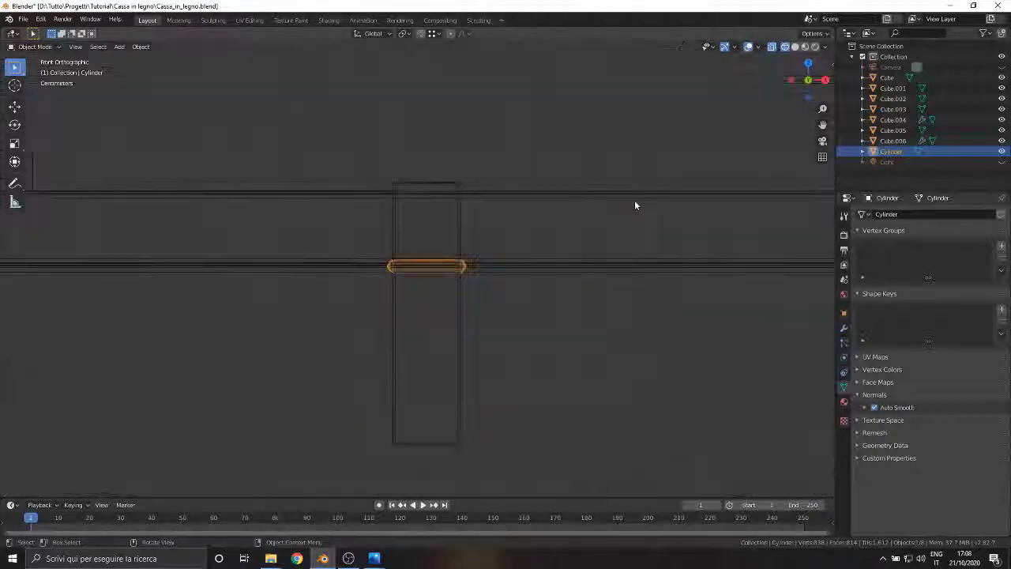
scroll(439, 300, up, 8)
click(35, 48)
click(36, 70)
scroll(476, 279, up, 2)
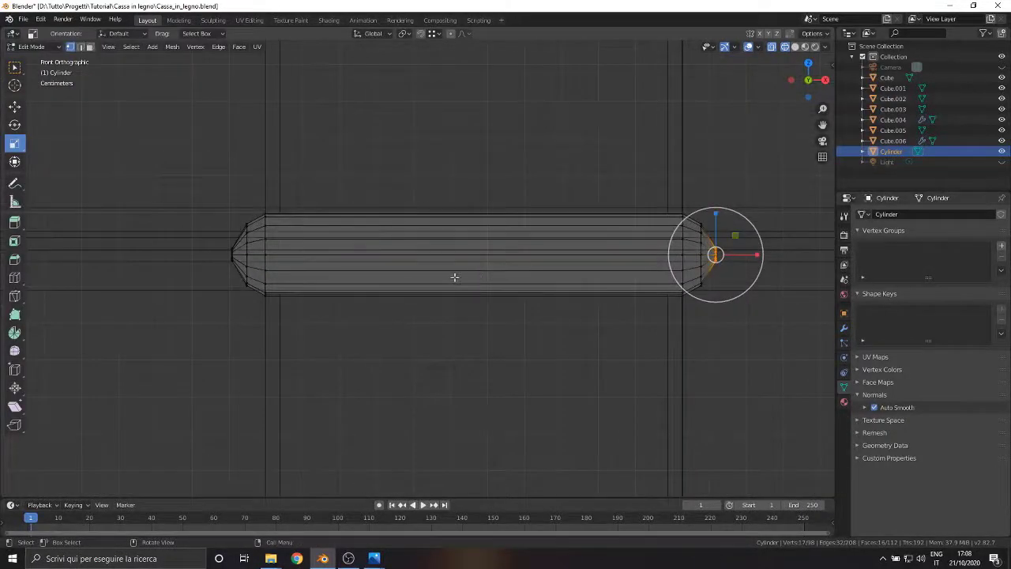
key(ctrl+r)
click(454, 277)
right_click(466, 264)
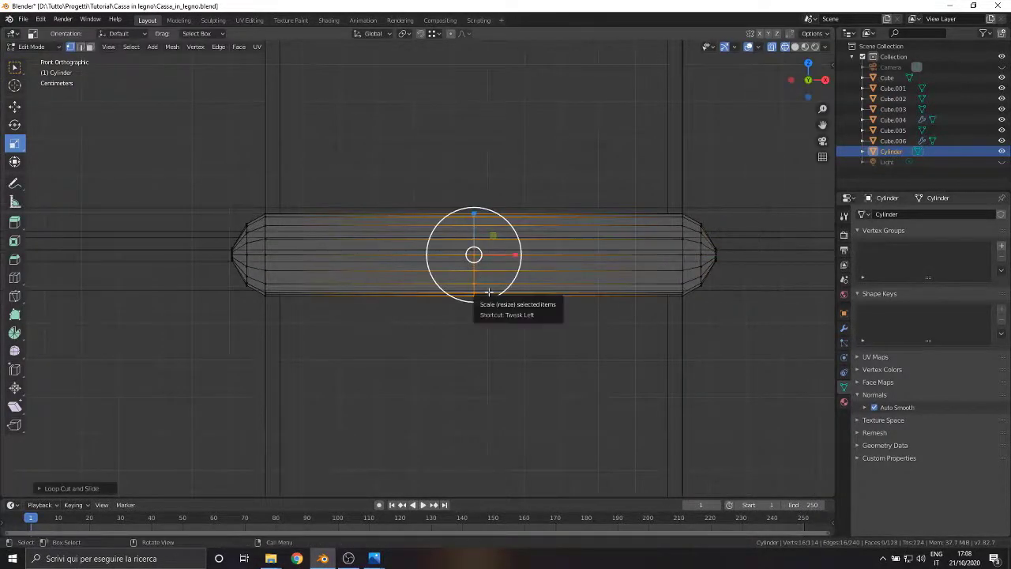
key(ctrl+z)
Step: Add two evenly spaced loop cuts across the pin's body without sliding them, dividing it into thirds
key(ctrl+r)
scroll(482, 265, up, 1)
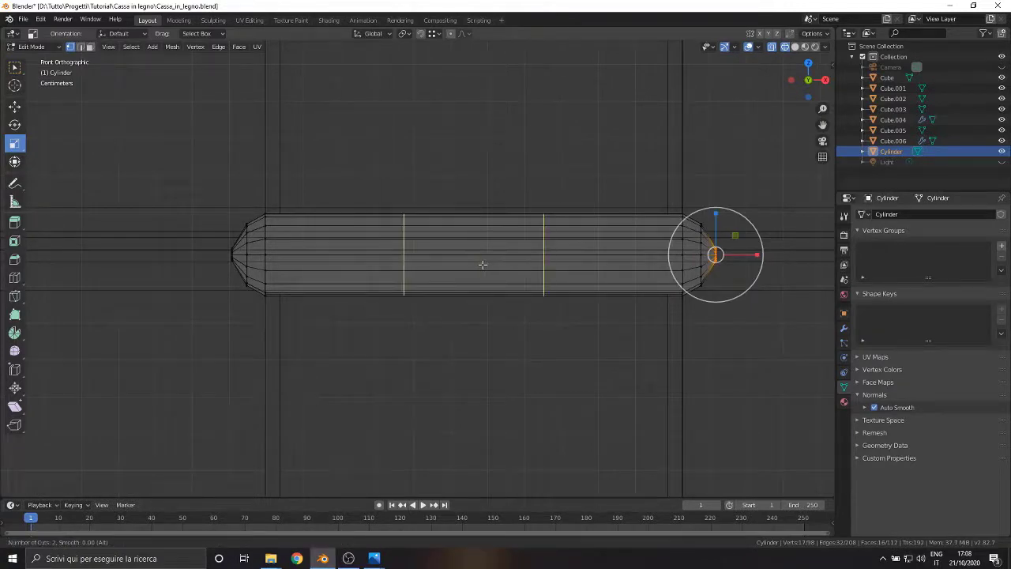
click(483, 265)
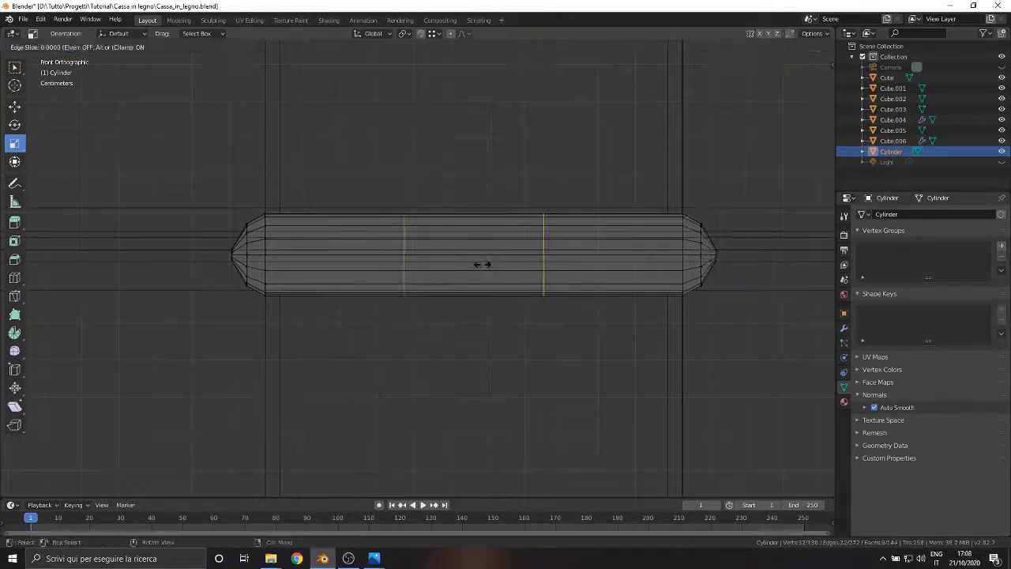
right_click(478, 261)
Step: Add two loop cuts in the pin's left third and scale them apart along X close to the section's edges
scroll(292, 253, up, 1)
scroll(306, 253, up, 1)
click(306, 253)
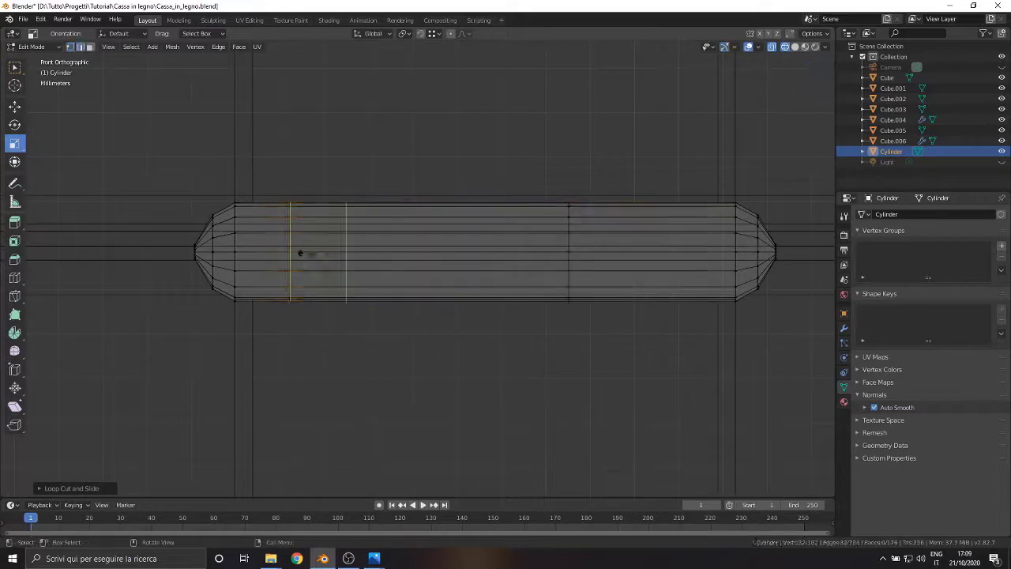
right_click(306, 253)
drag(360, 253, 431, 255)
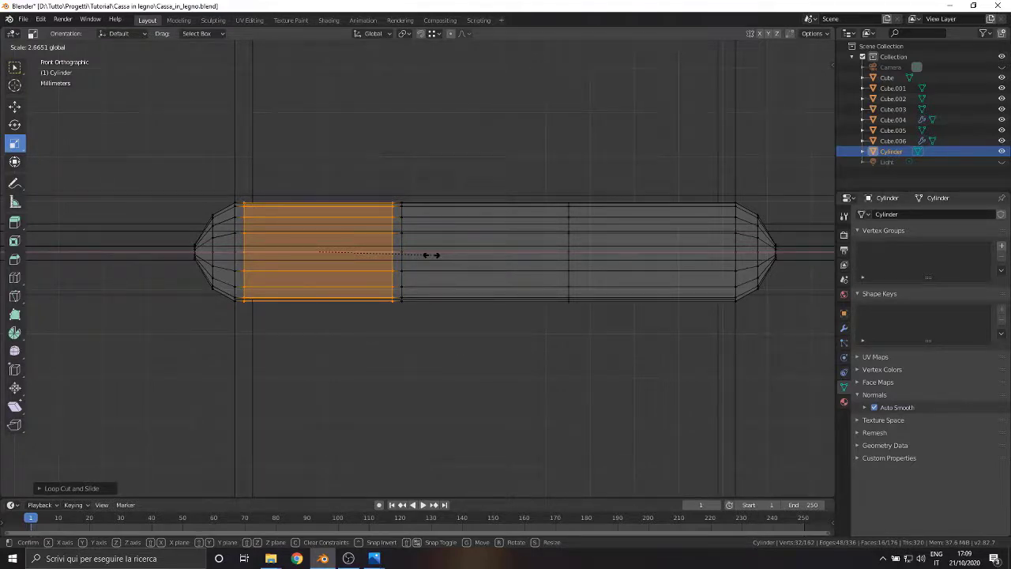
click(433, 253)
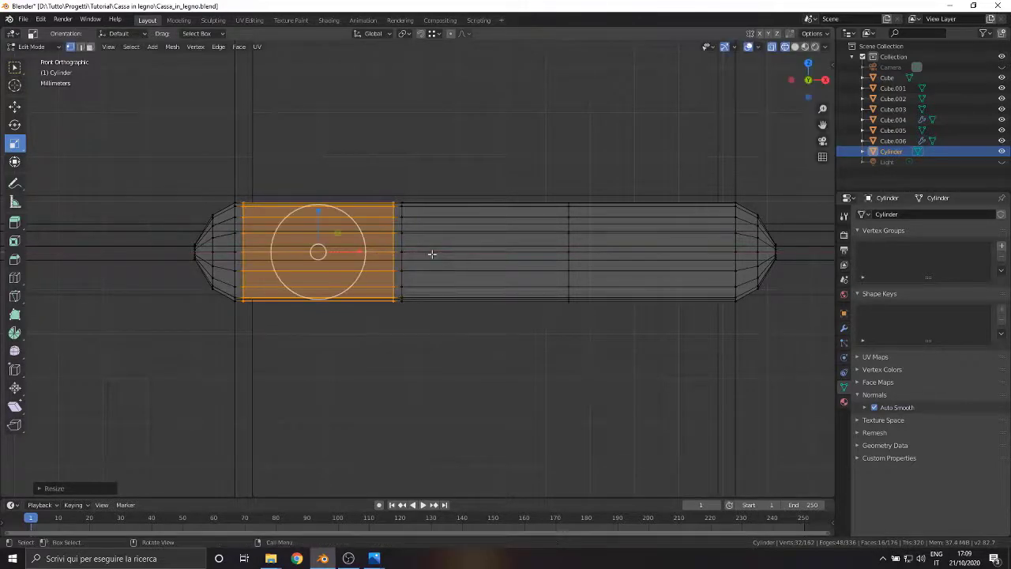
Step: Add two loop cuts in the pin's right third and spread them along X close to that section's edges
key(ctrl+r)
click(653, 227)
click(653, 227)
key(s)
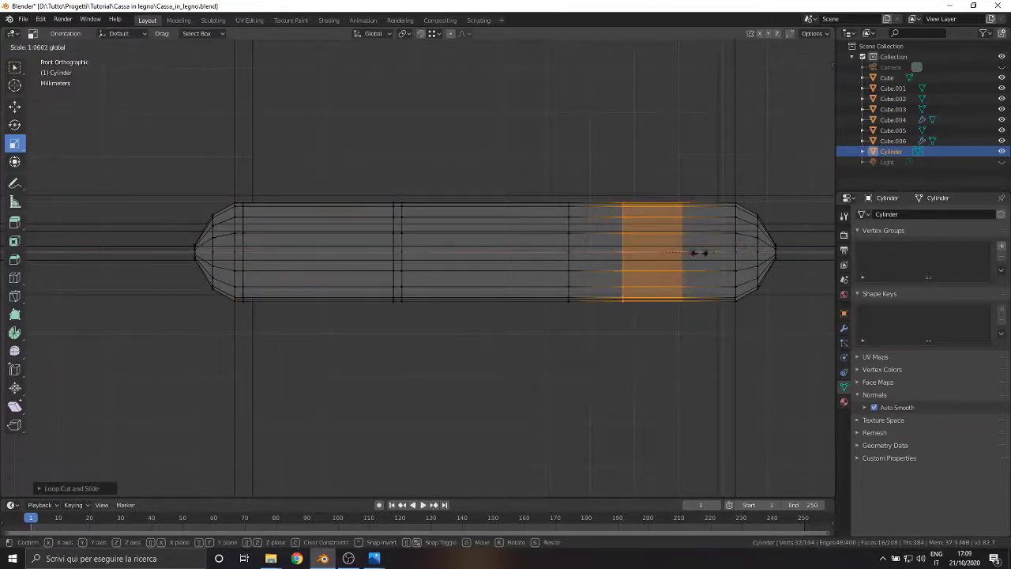
key(x)
key(2)
key(Return)
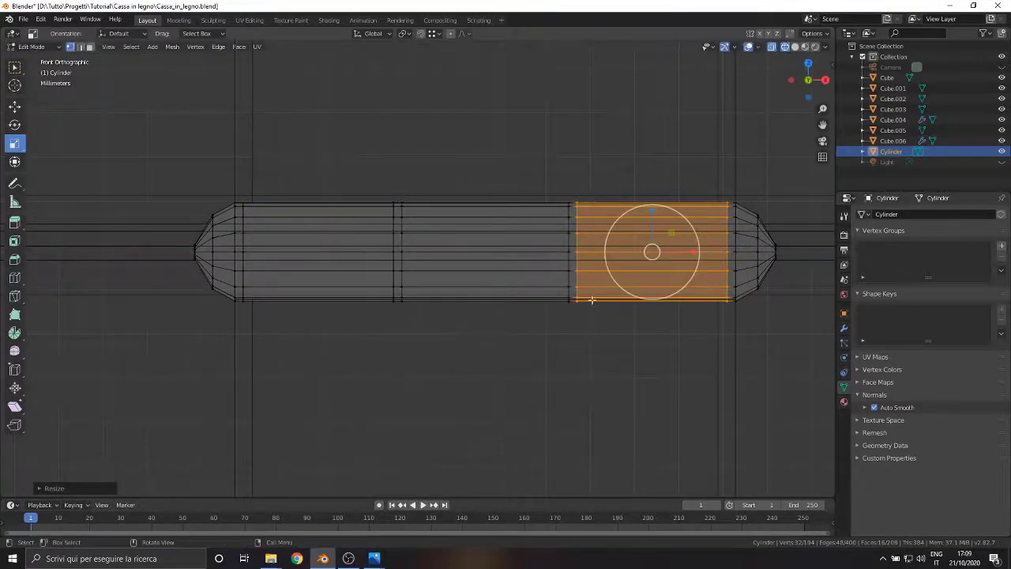
Step: Thicken the pin's right and left thirds by scaling each section's pair of edge loops by about 1.1
key(s)
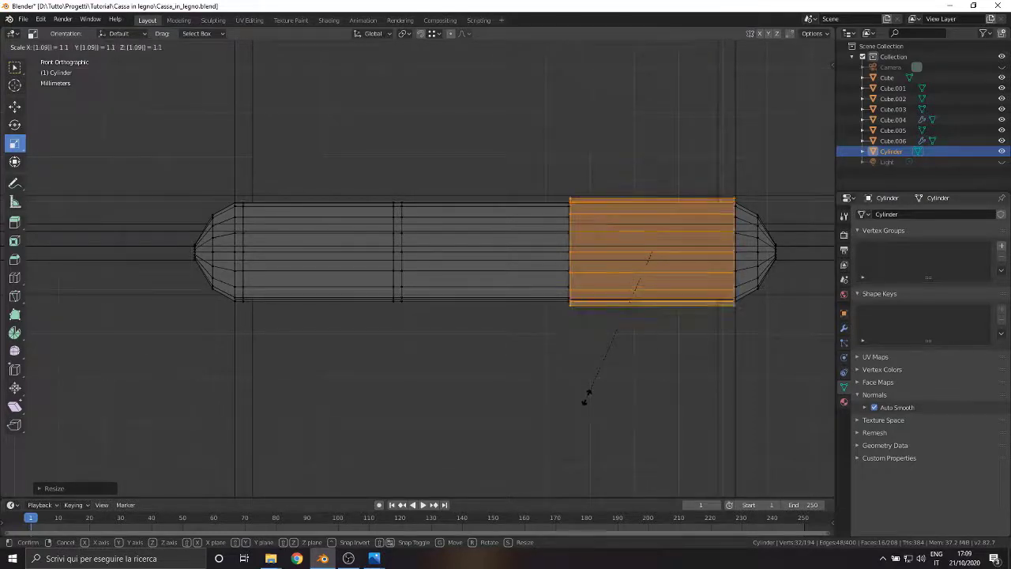
click(587, 398)
double_click(245, 225)
shift+double_click(397, 228)
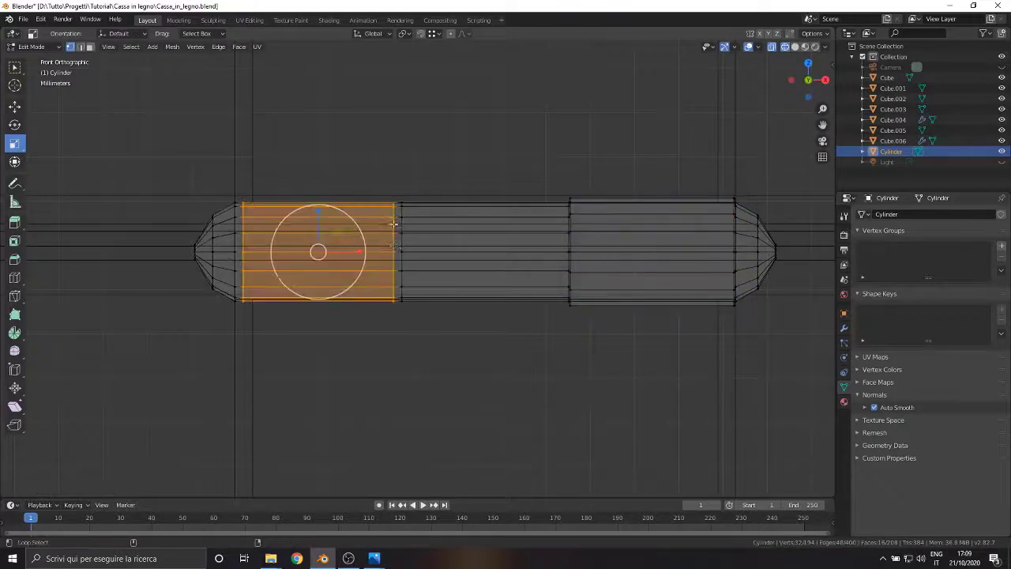
text(s1.1)
key(Return)
Step: Return to Object Mode and switch the viewport to solid shading
scroll(402, 359, down, 5)
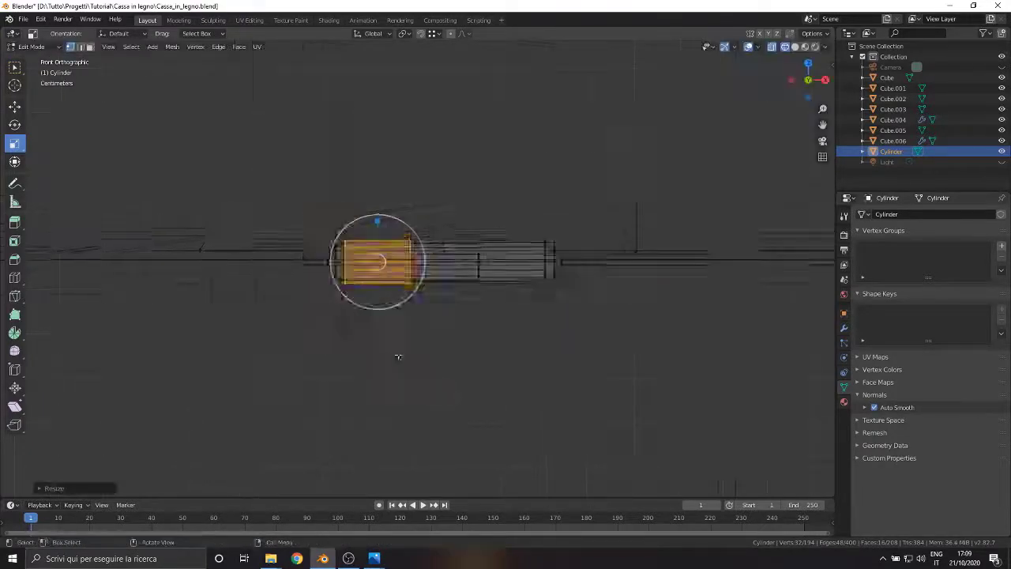
middle_drag(400, 357, 401, 338)
click(34, 47)
click(37, 59)
key(shift+z)
Step: Examine the hinge pin on the lid bracket and the surrounding crate from several angles and distances
scroll(374, 224, up, 8)
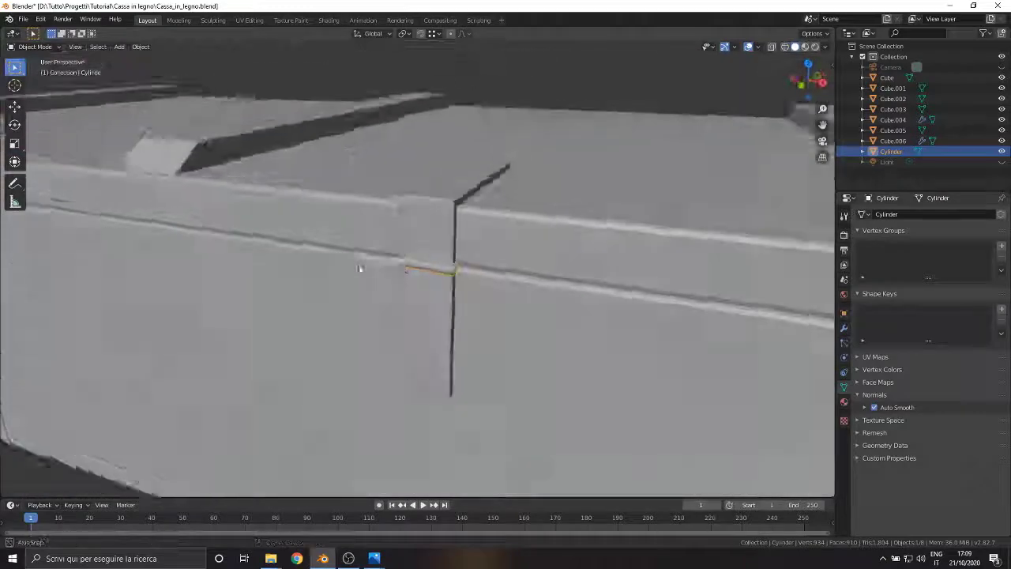
middle_drag(361, 268, 290, 246)
scroll(286, 263, up, 8)
scroll(368, 295, down, 9)
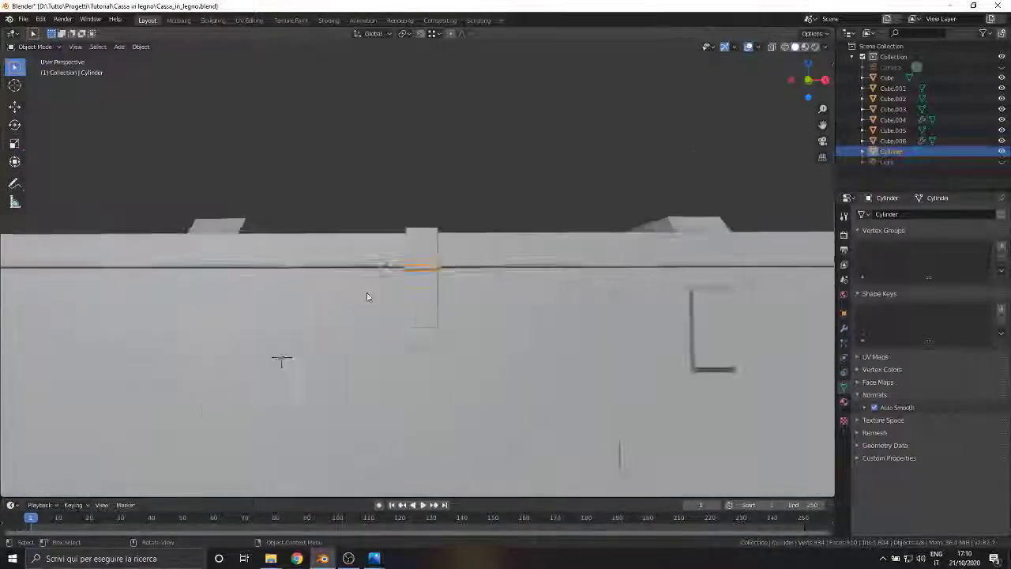
middle_drag(368, 296, 601, 362)
click(661, 371)
scroll(661, 371, down, 2)
scroll(415, 260, up, 5)
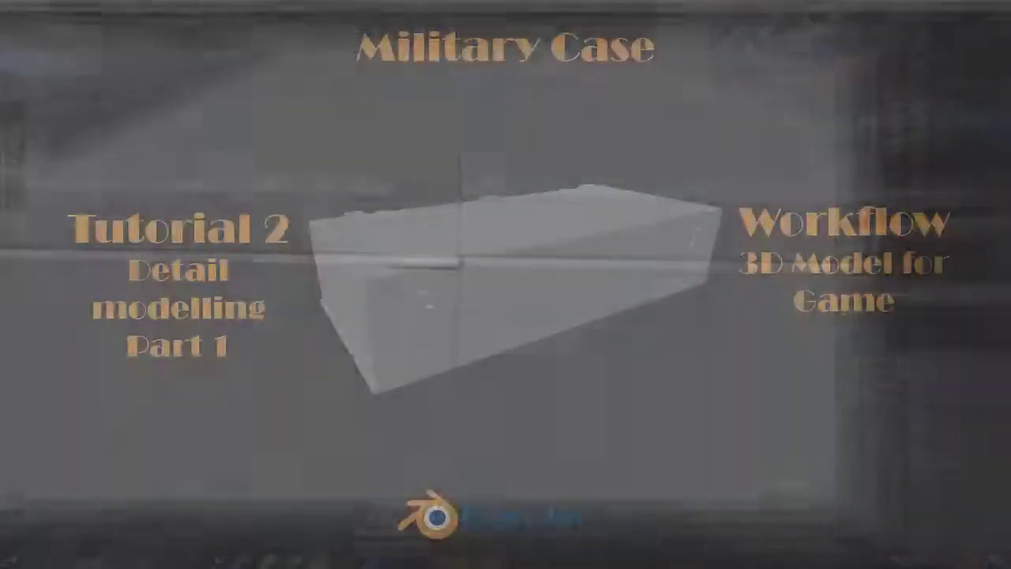